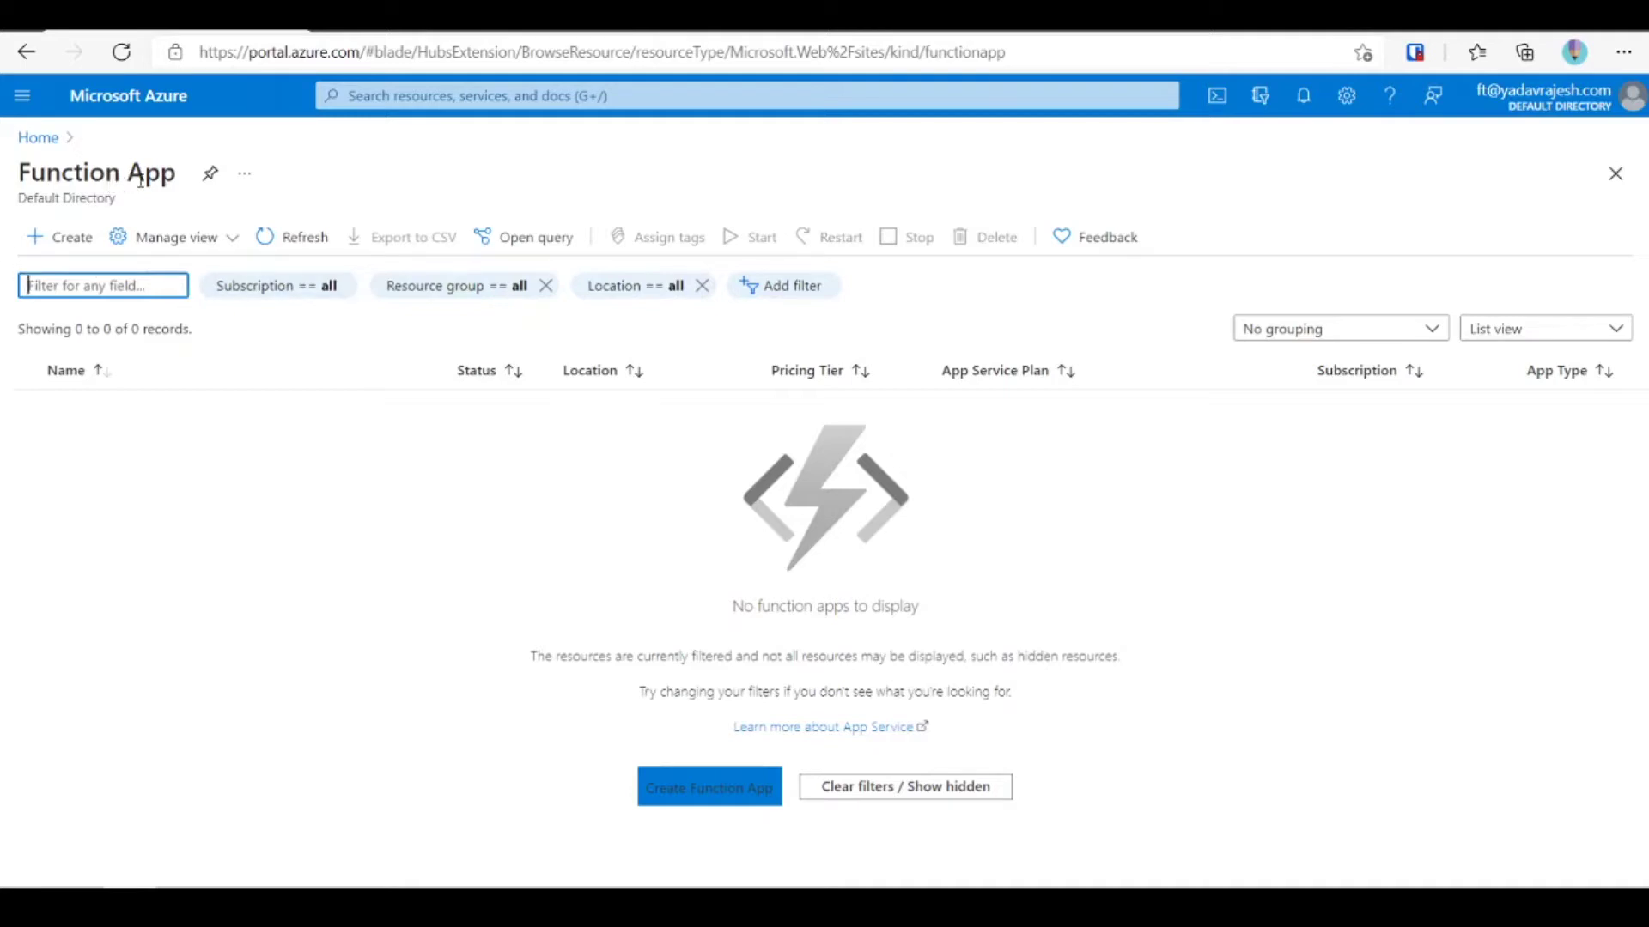
# Start creating a function app and add a new resource group named azFunction for it.
pyautogui.click(70, 237)
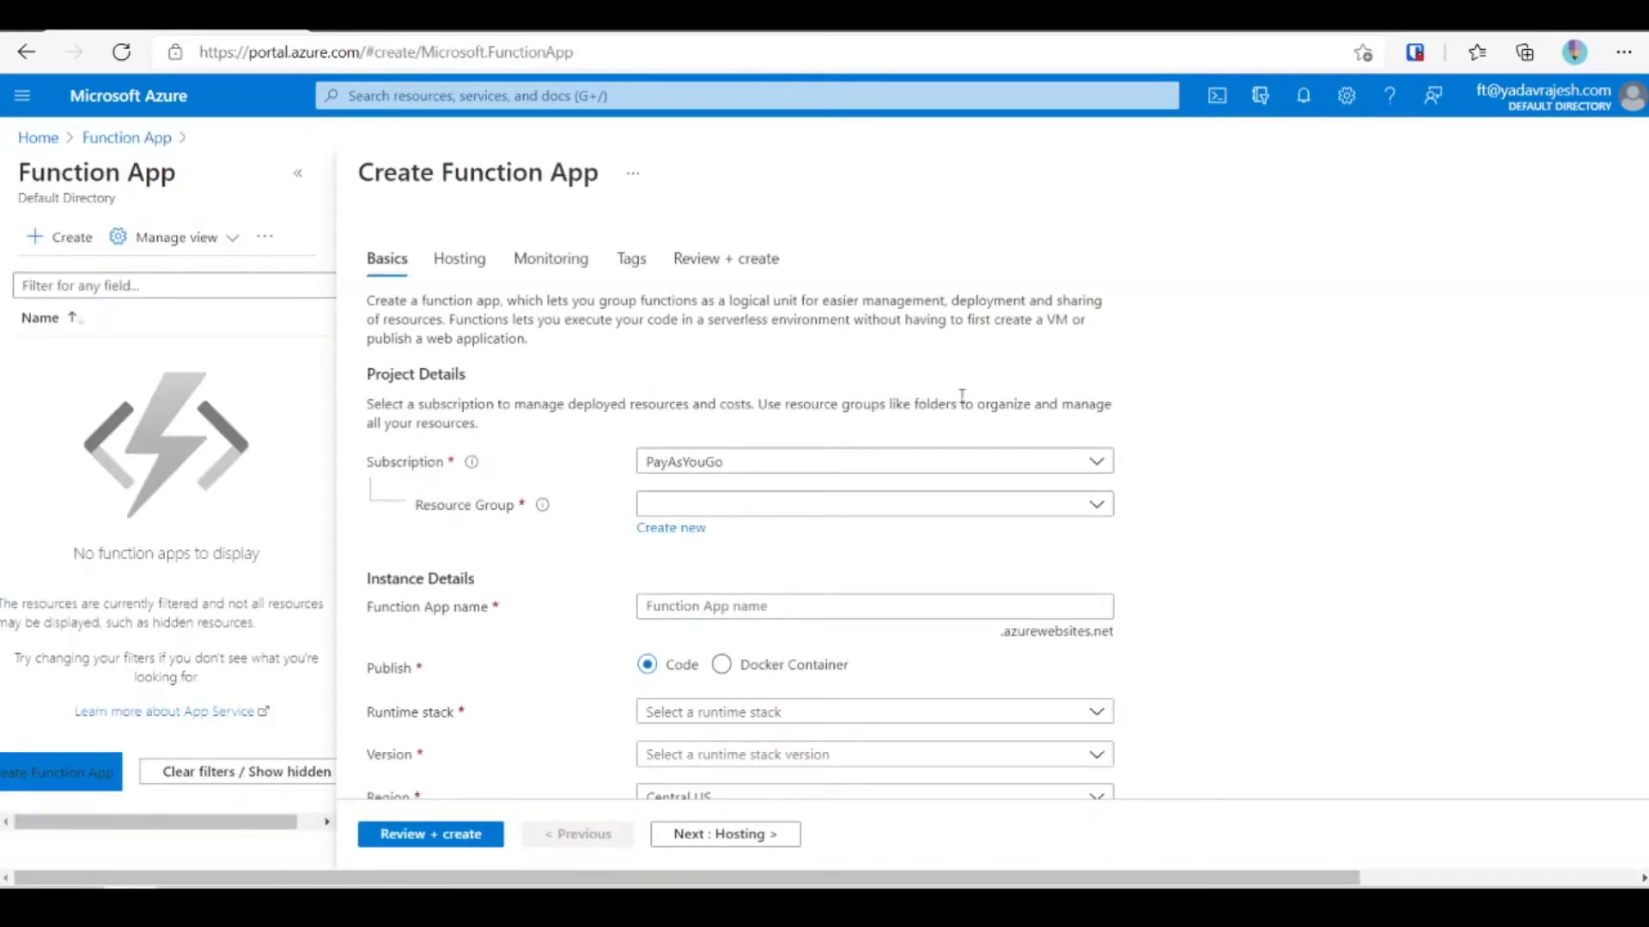
pyautogui.scroll(-1, 949, 395)
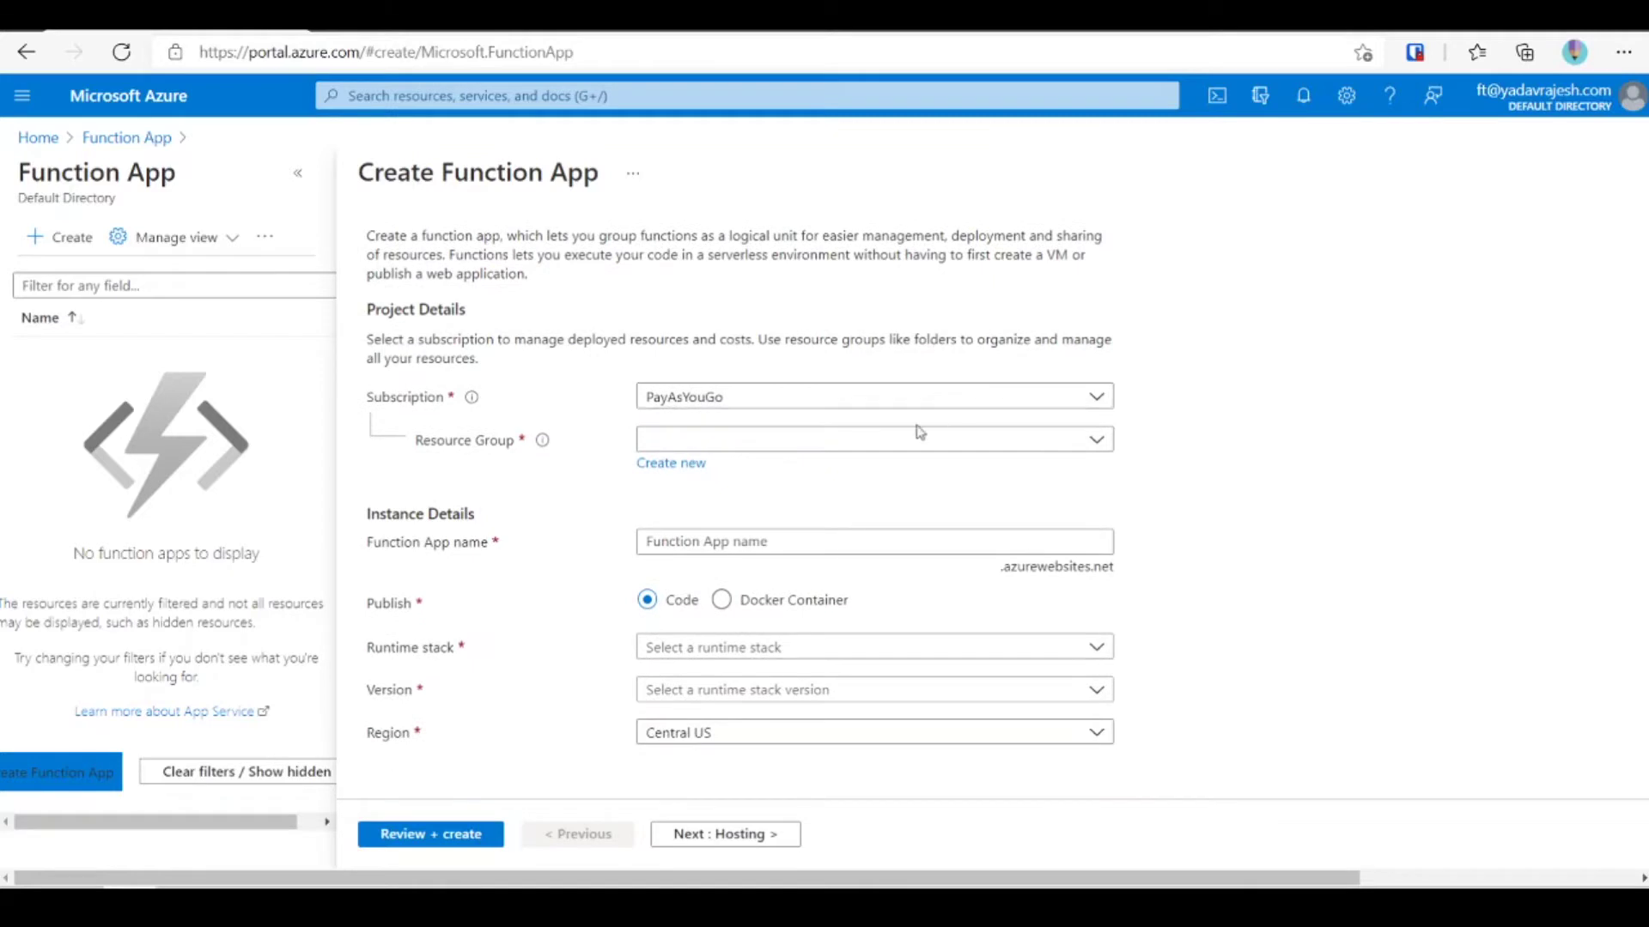
pyautogui.click(654, 465)
pyautogui.write('az')
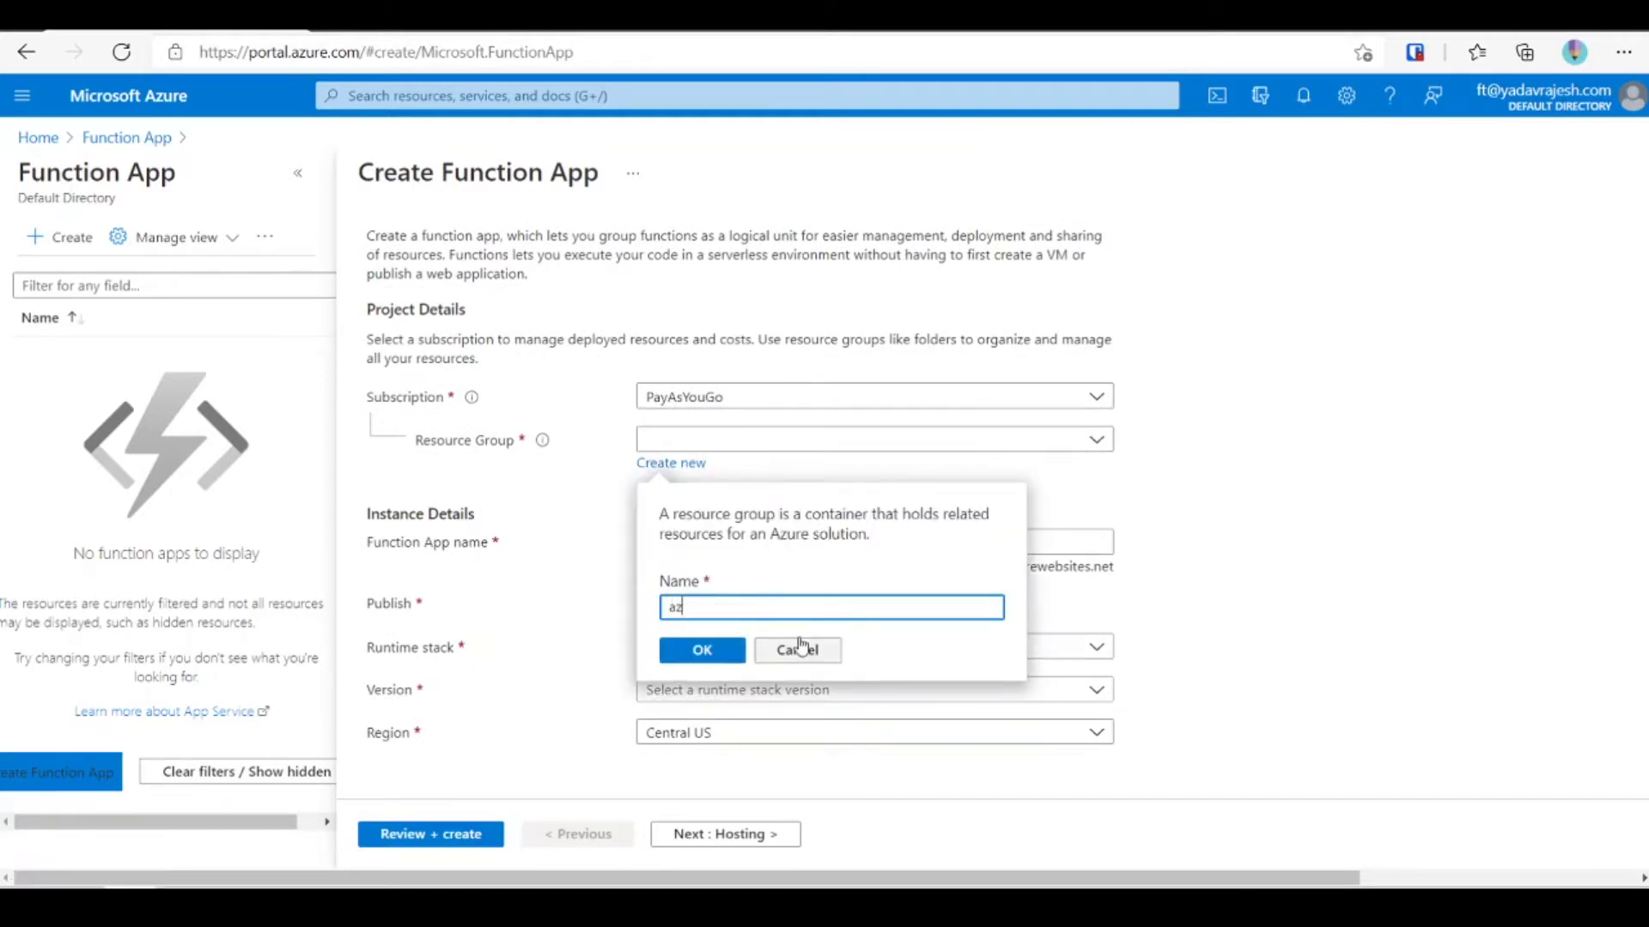
pyautogui.write('Function')
pyautogui.click(684, 655)
# Name the function app azrajeshfun and set its runtime stack to .NET.
pyautogui.click(744, 543)
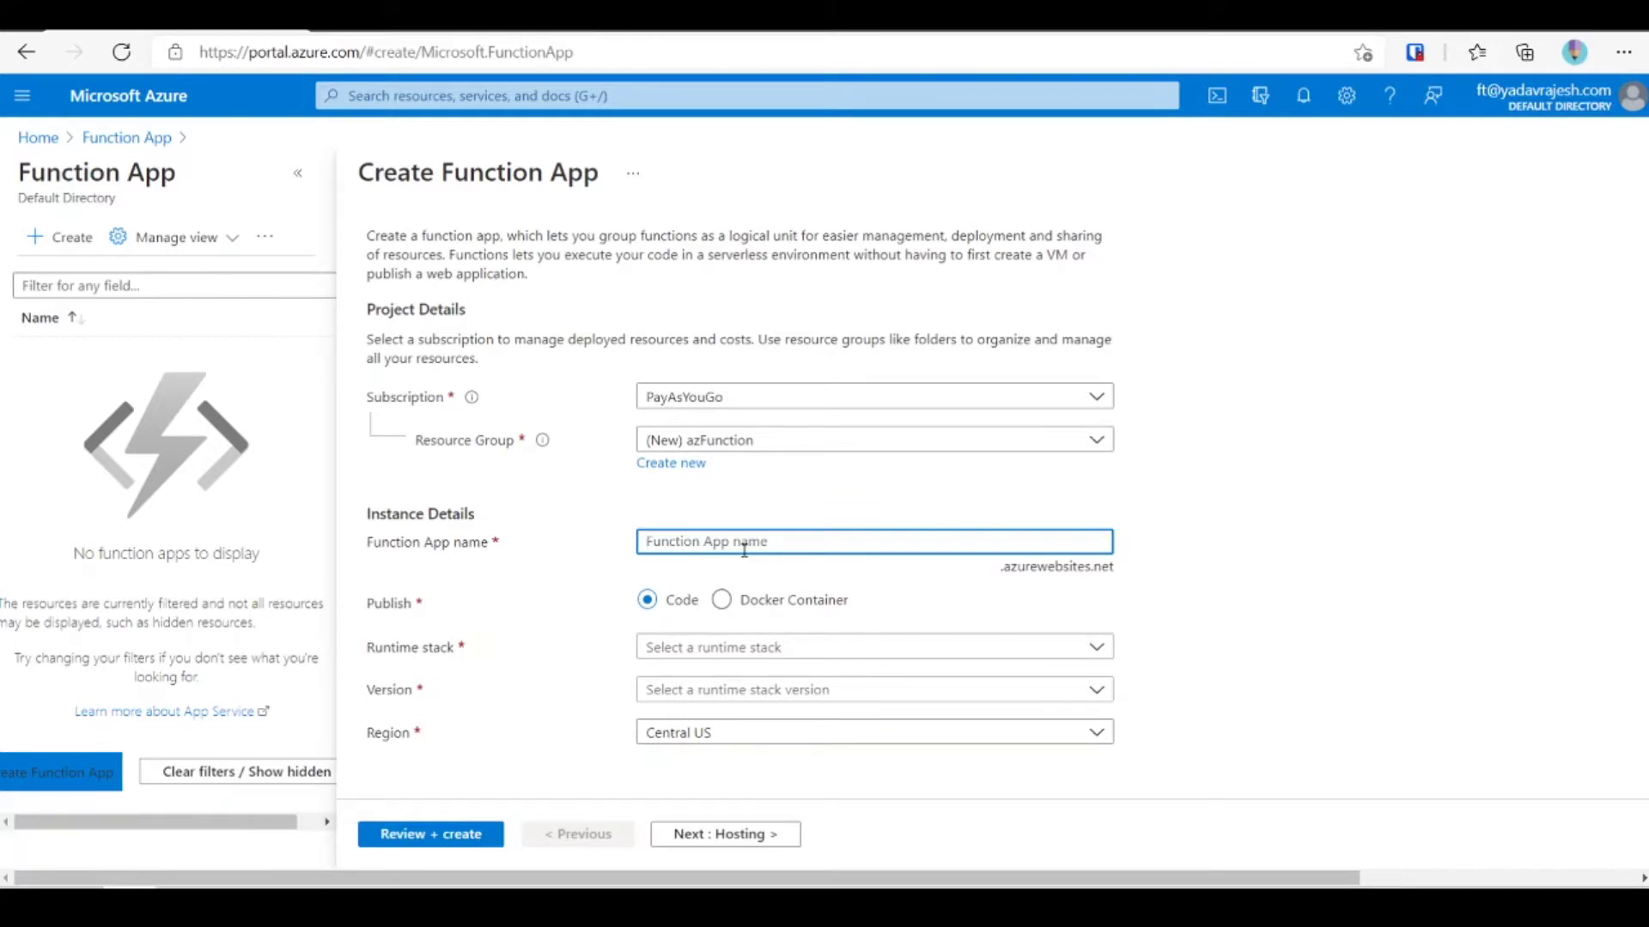
pyautogui.write('azrajeshfun')
pyautogui.click(761, 650)
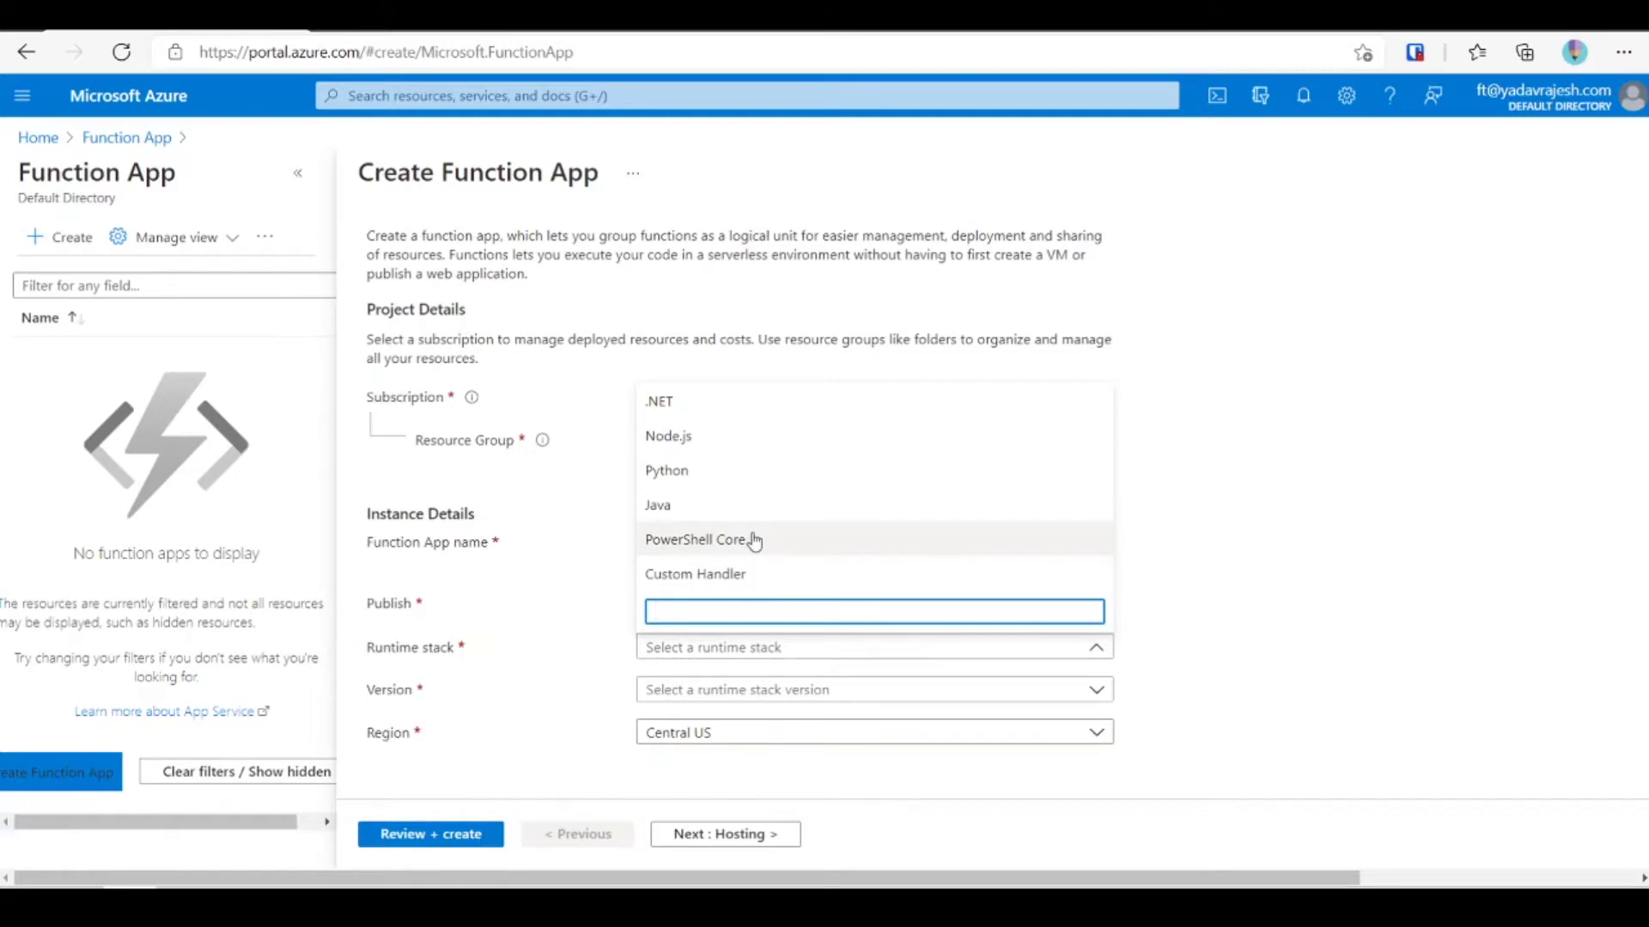
pyautogui.click(736, 406)
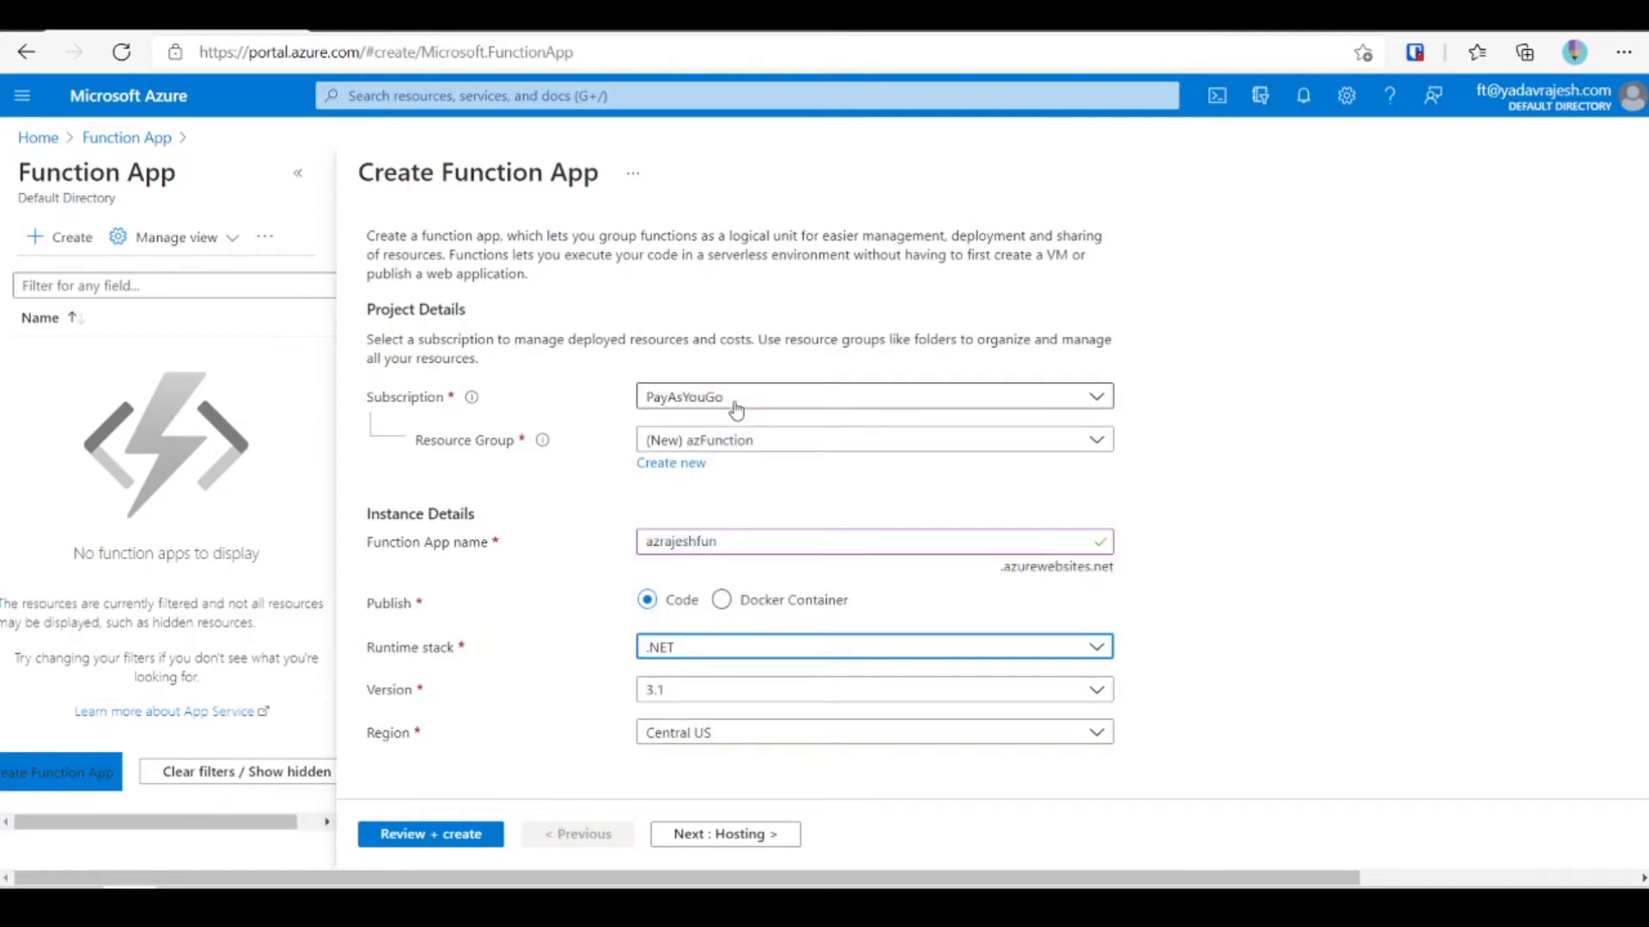
# Try Node.js and Python as the runtime stack, and switch back to .NET.
pyautogui.click(689, 654)
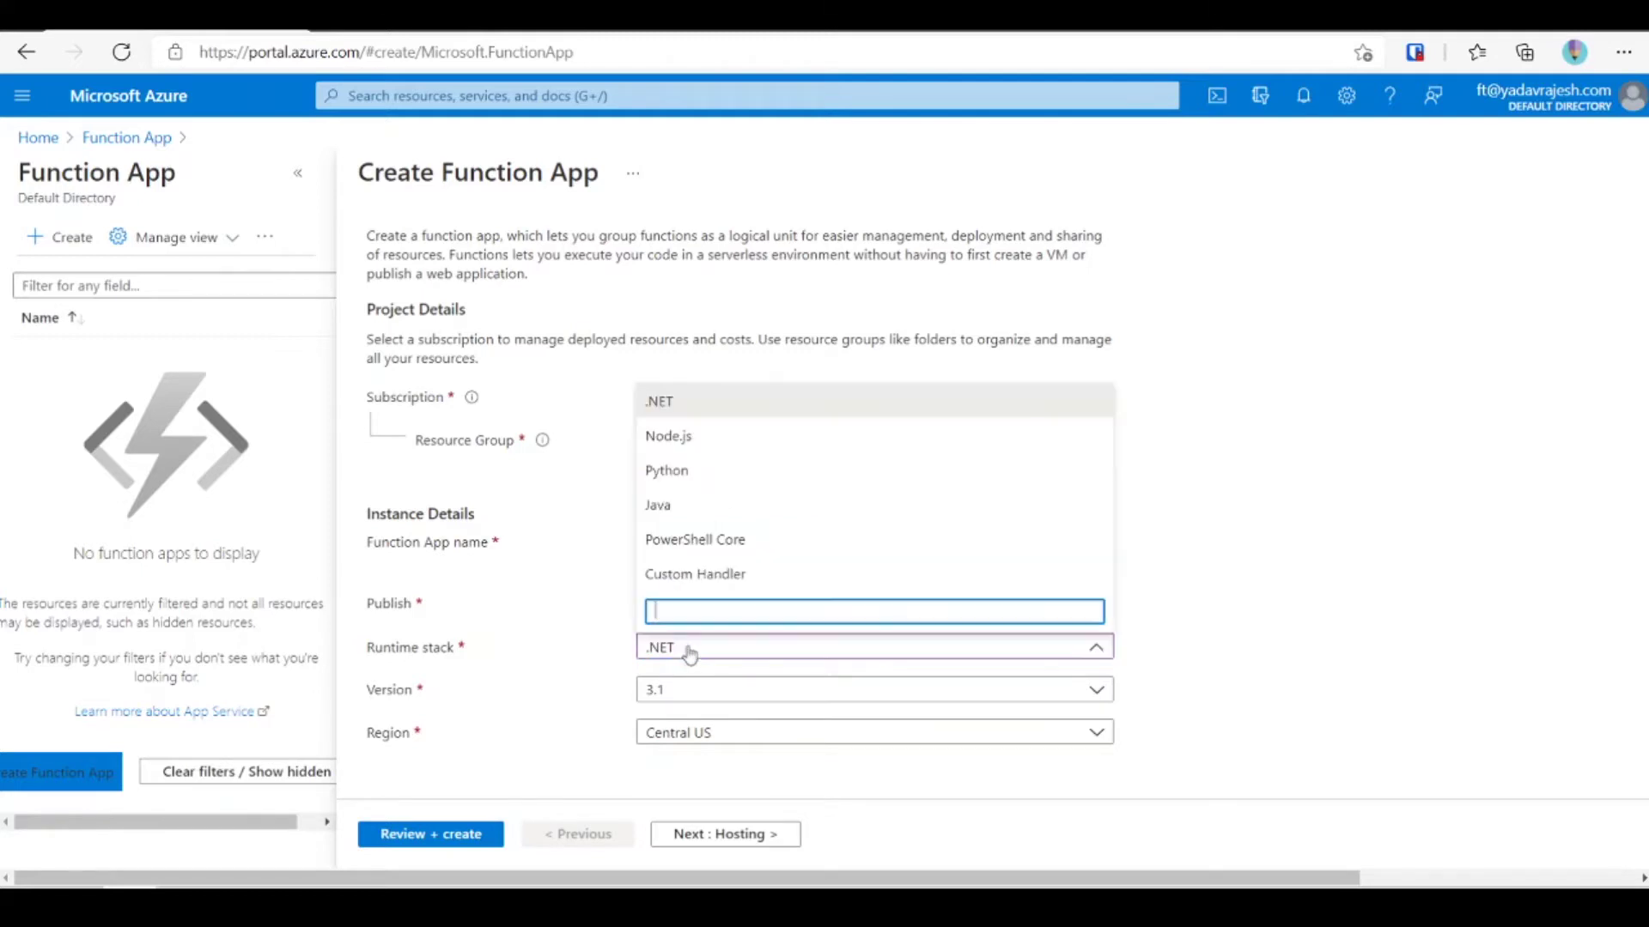
pyautogui.click(726, 436)
pyautogui.click(778, 657)
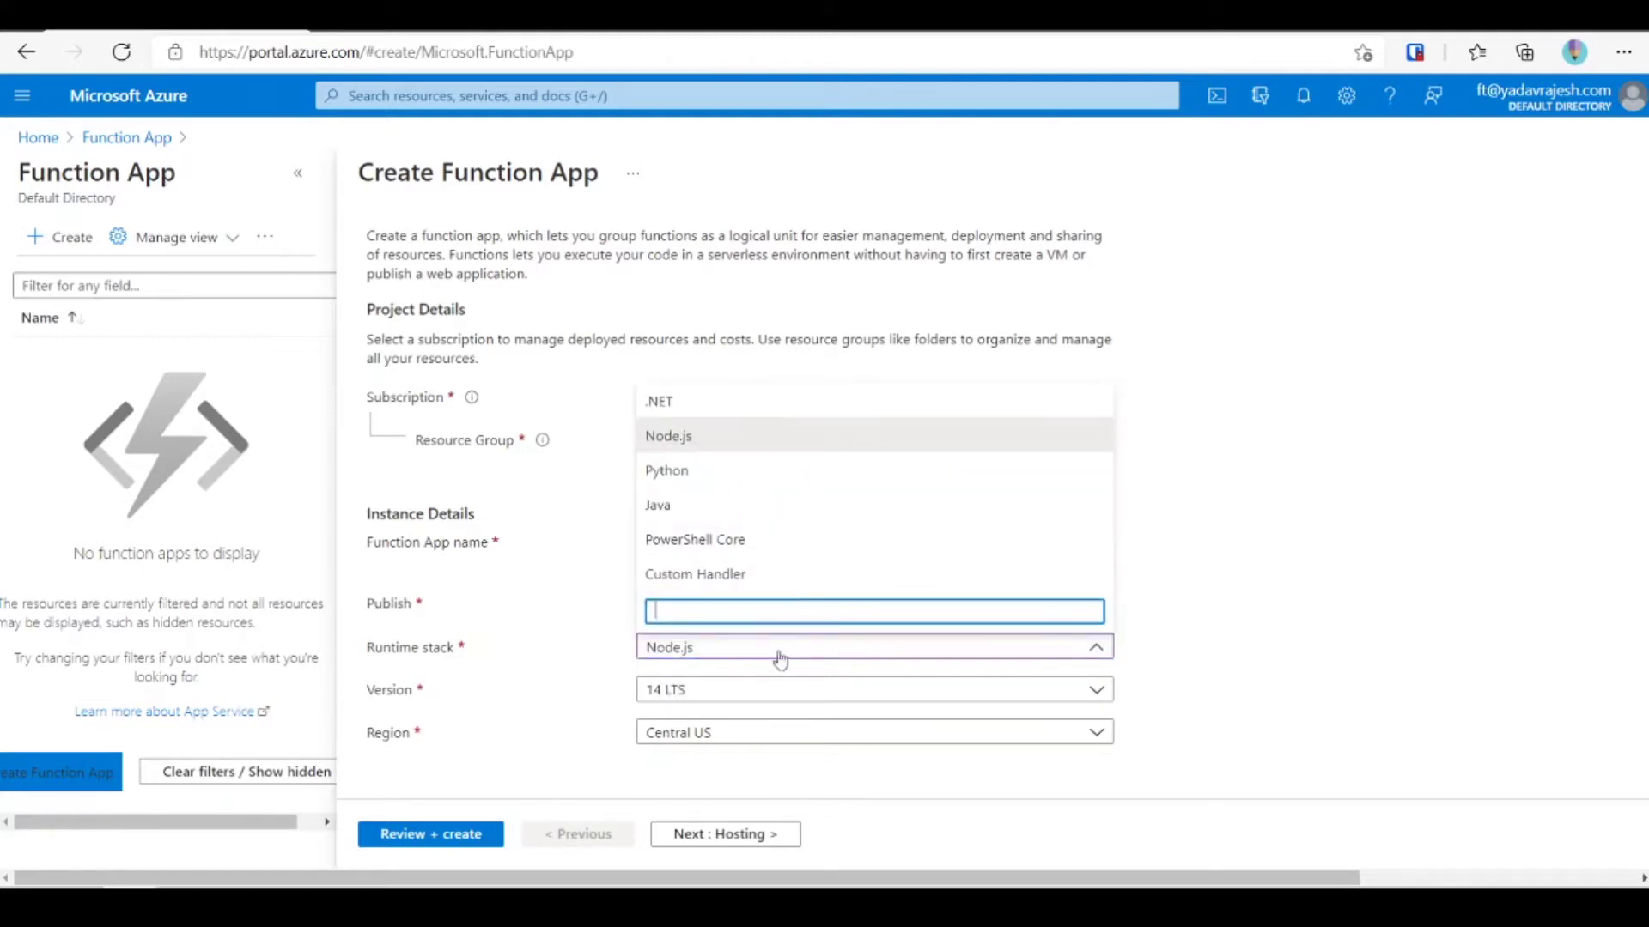
pyautogui.click(765, 478)
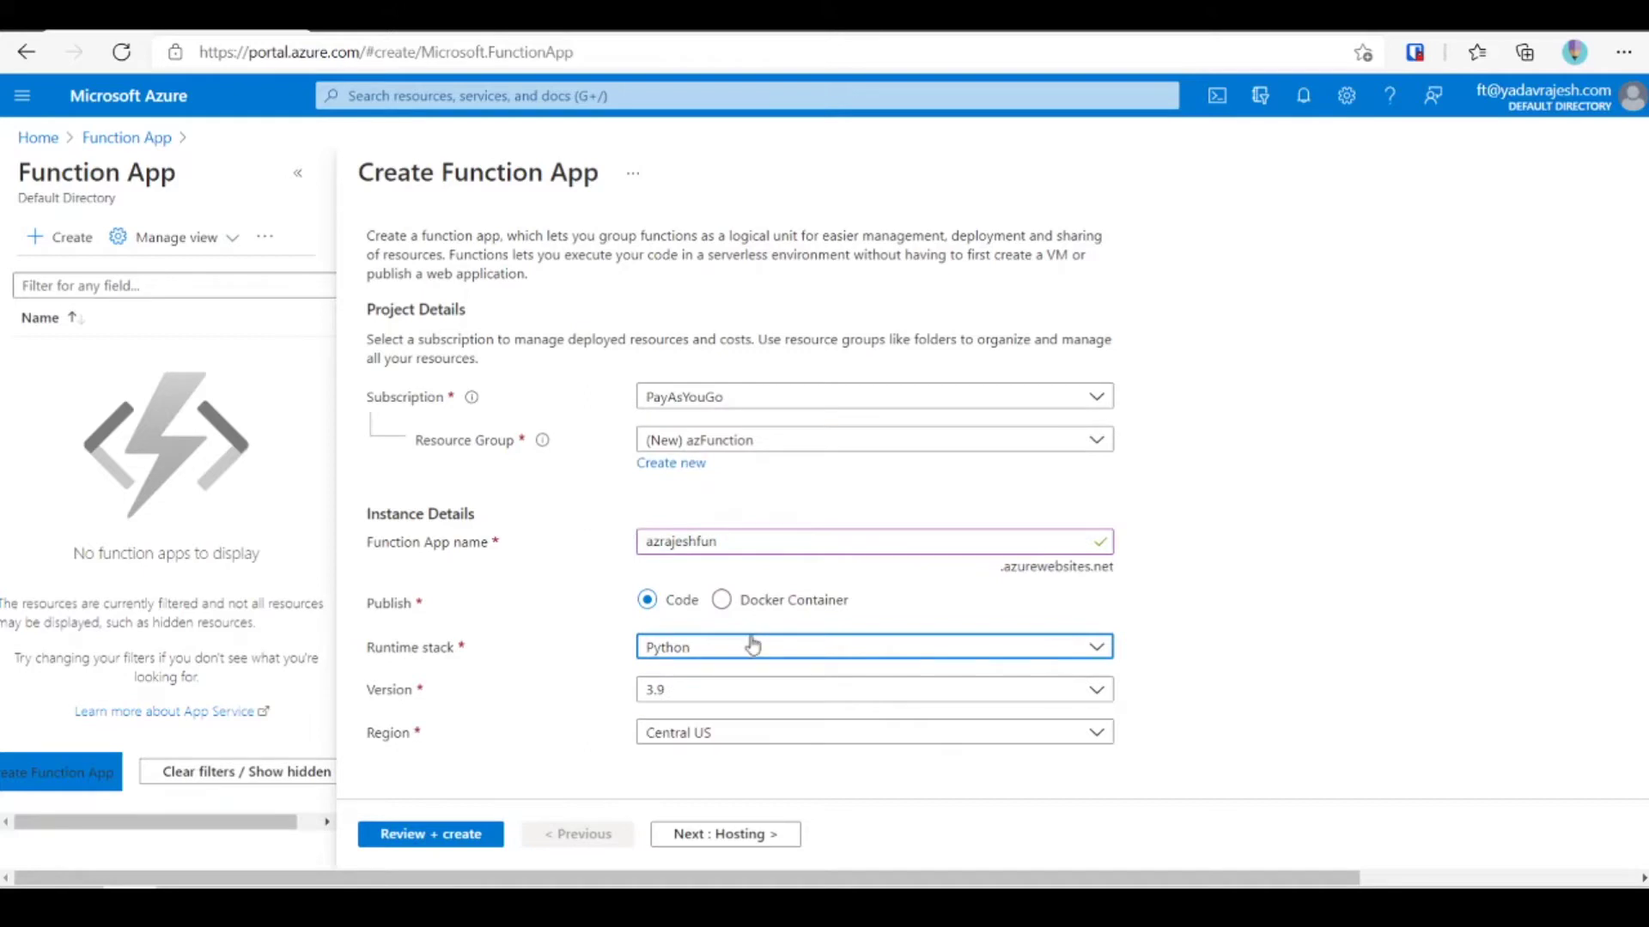
pyautogui.click(753, 646)
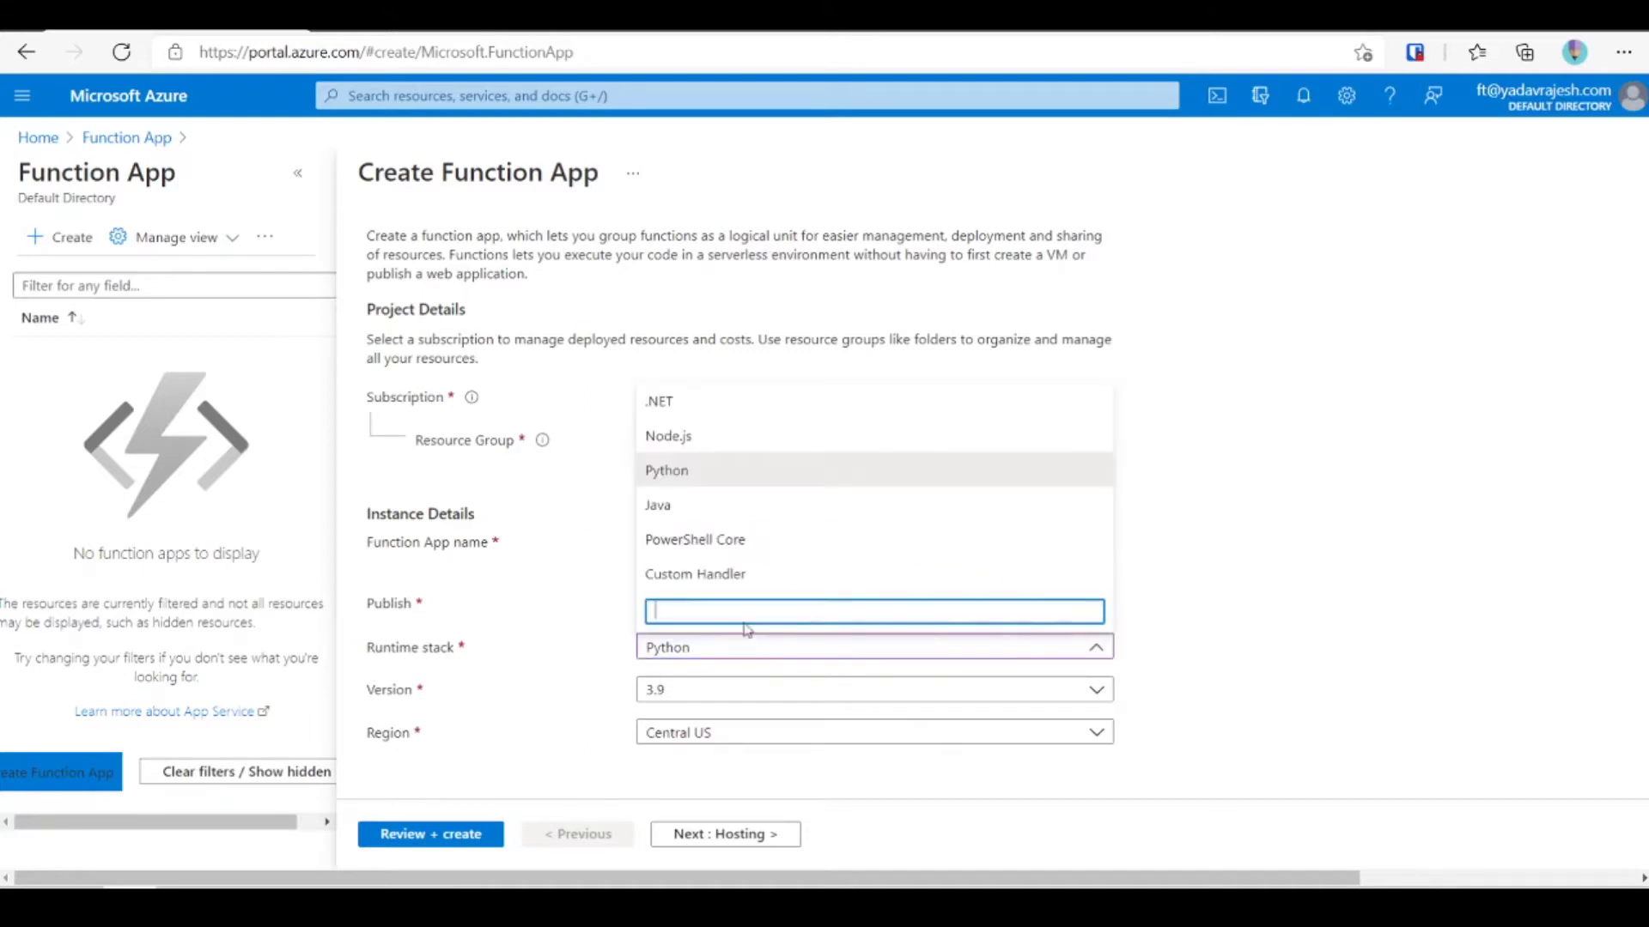
pyautogui.click(696, 418)
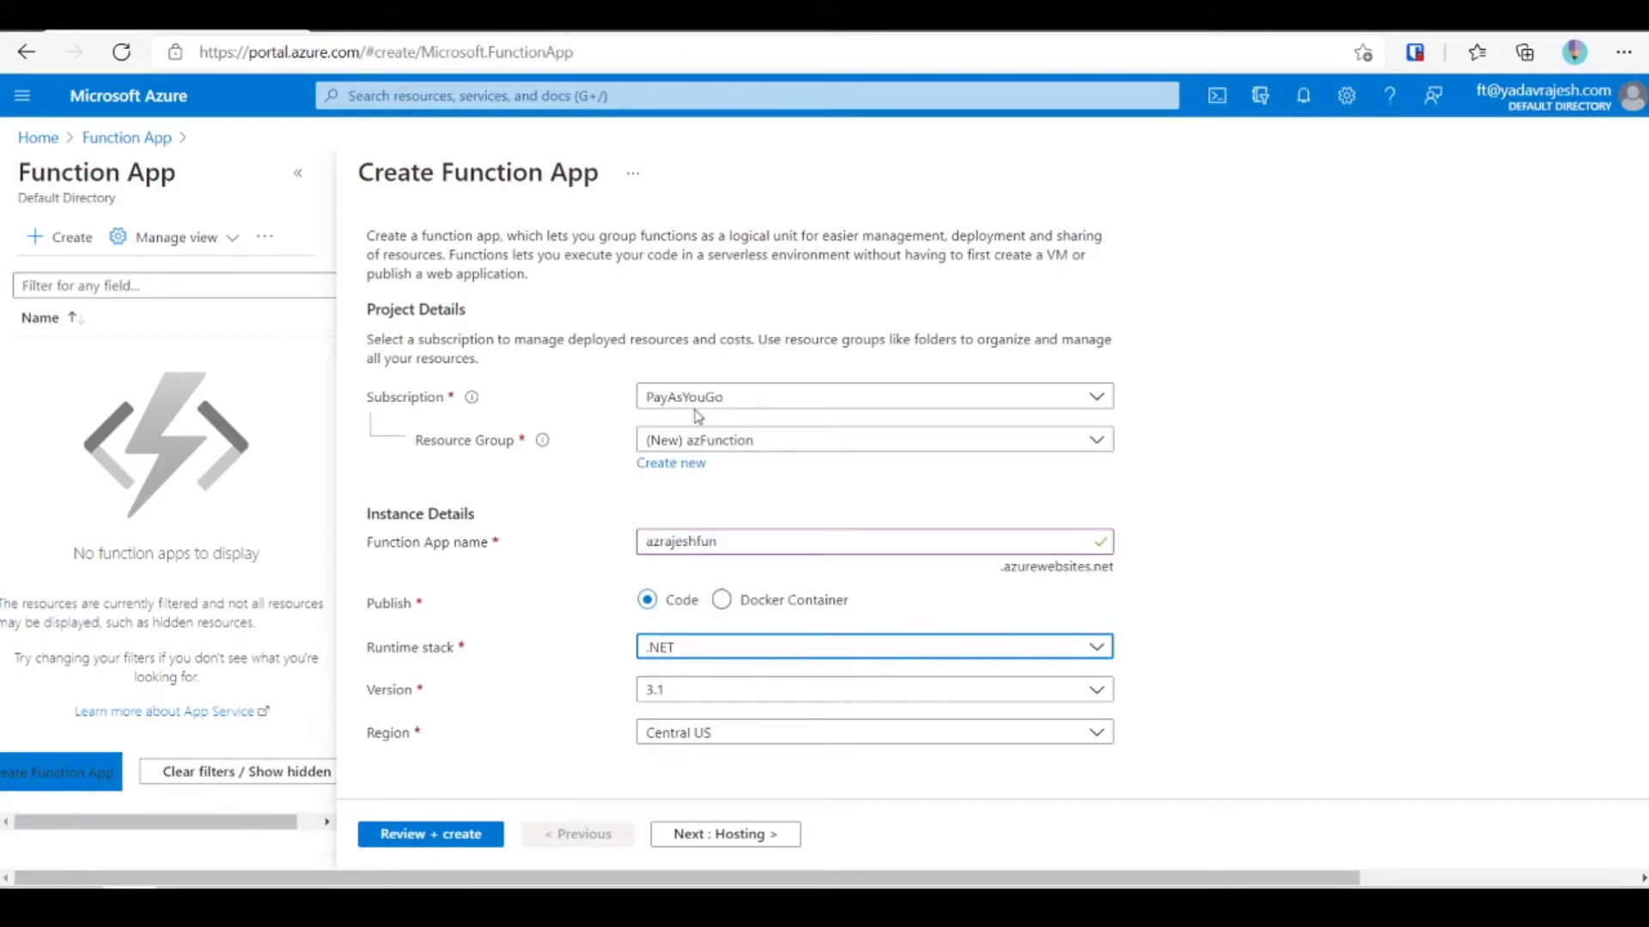
# Check which versions are offered for the .NET runtime stack.
pyautogui.click(790, 692)
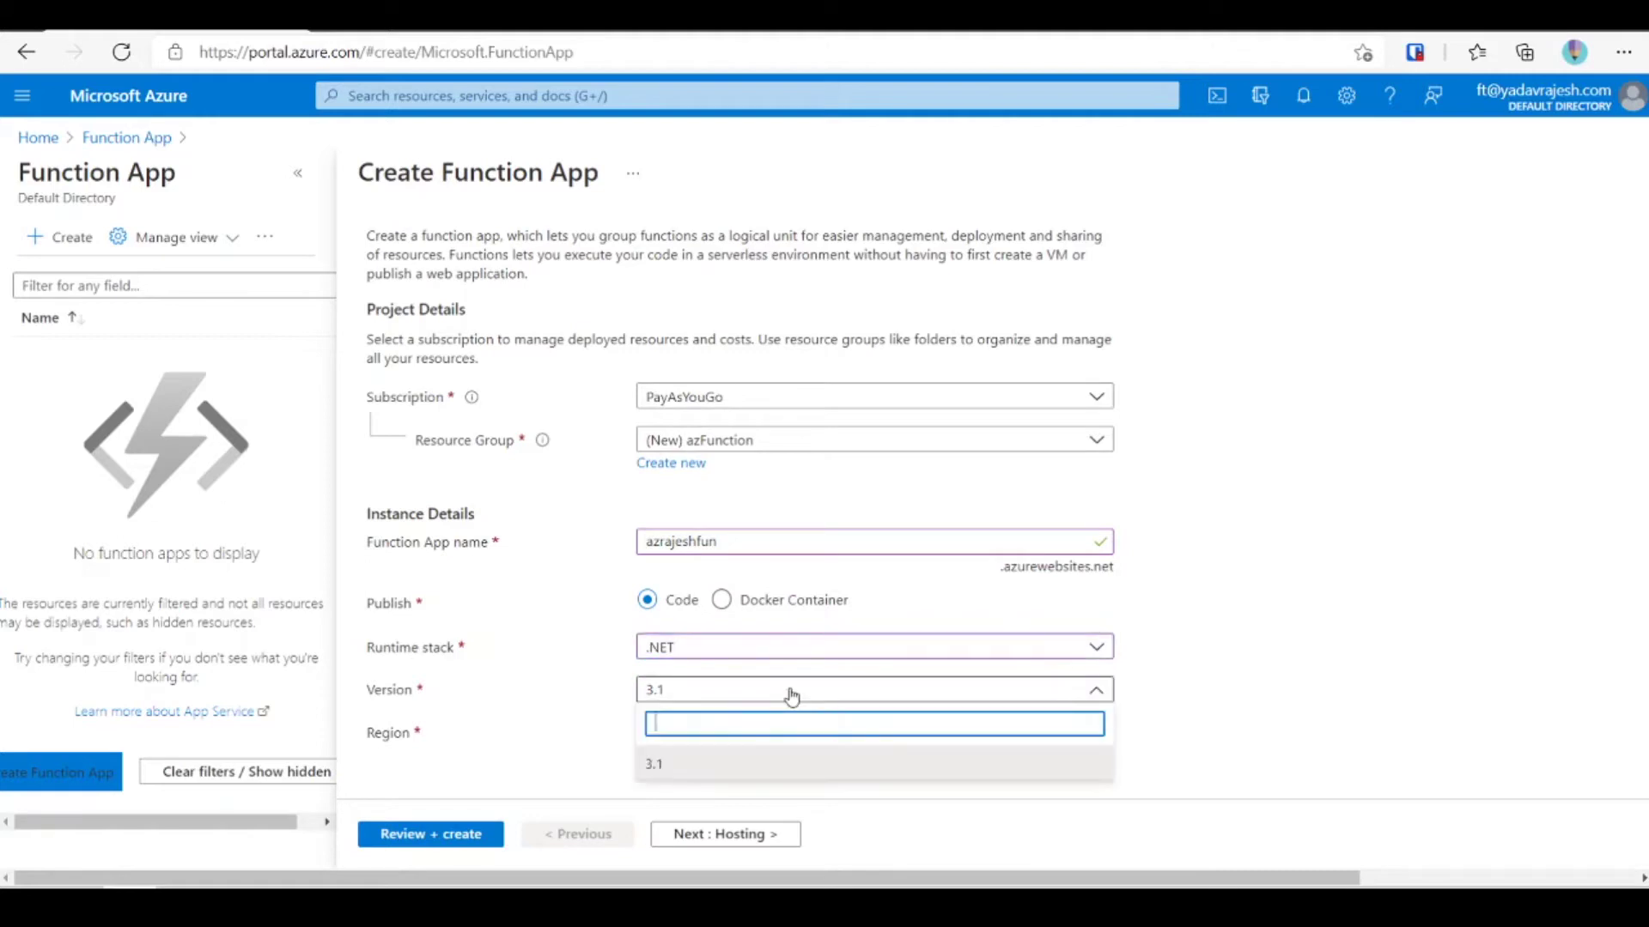
pyautogui.click(952, 684)
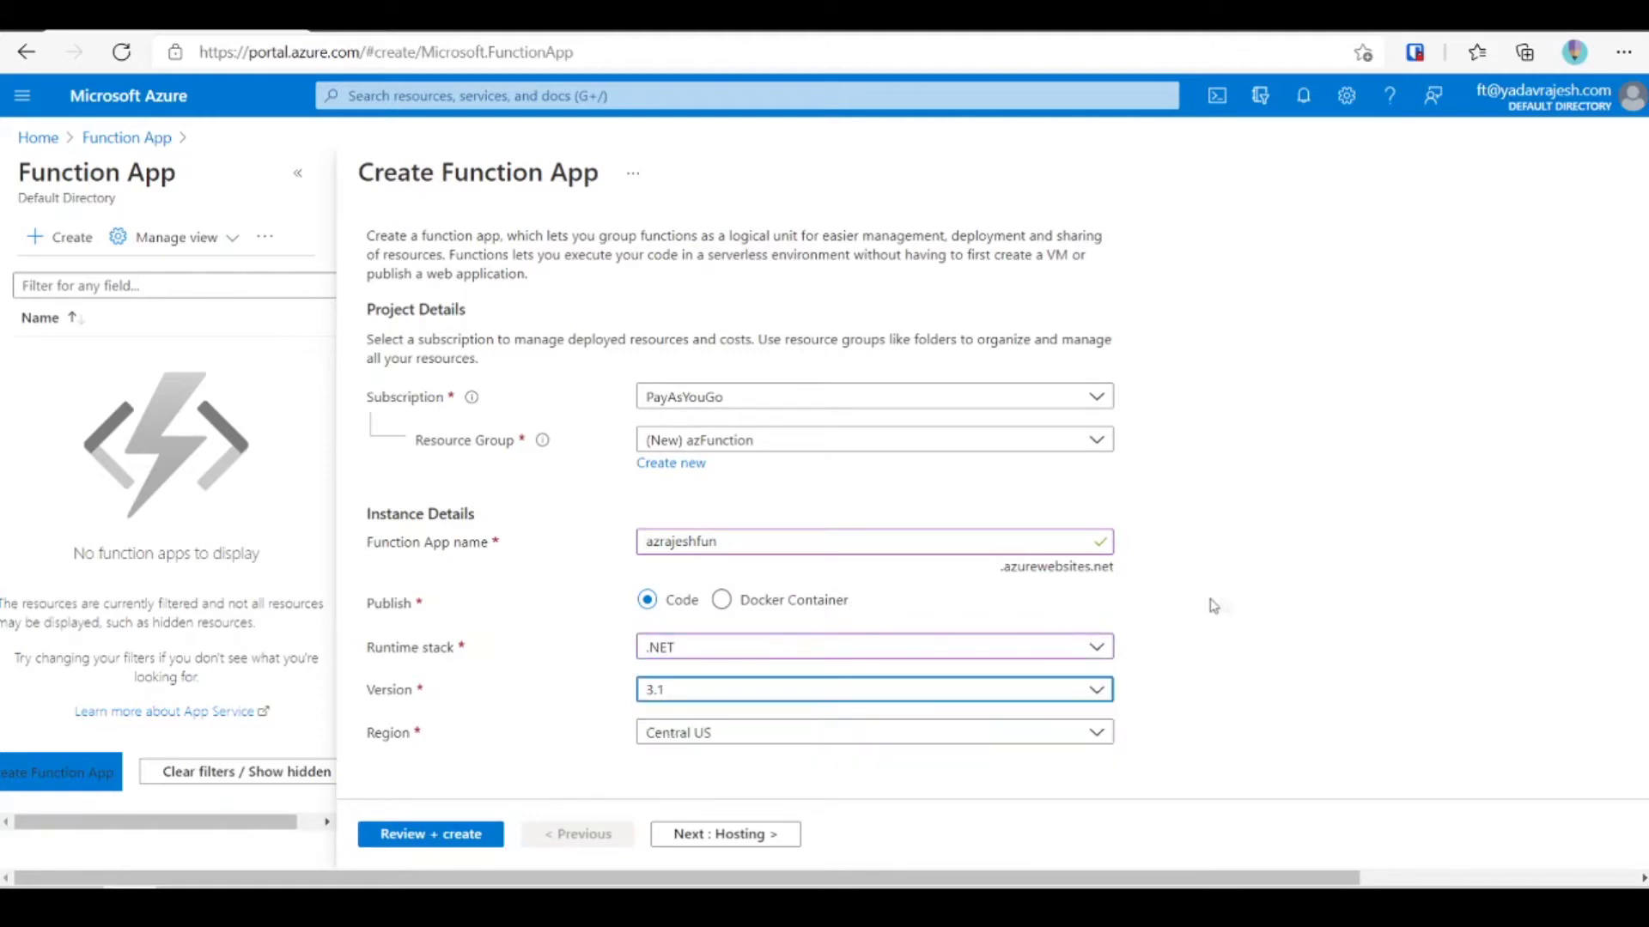
pyautogui.click(994, 688)
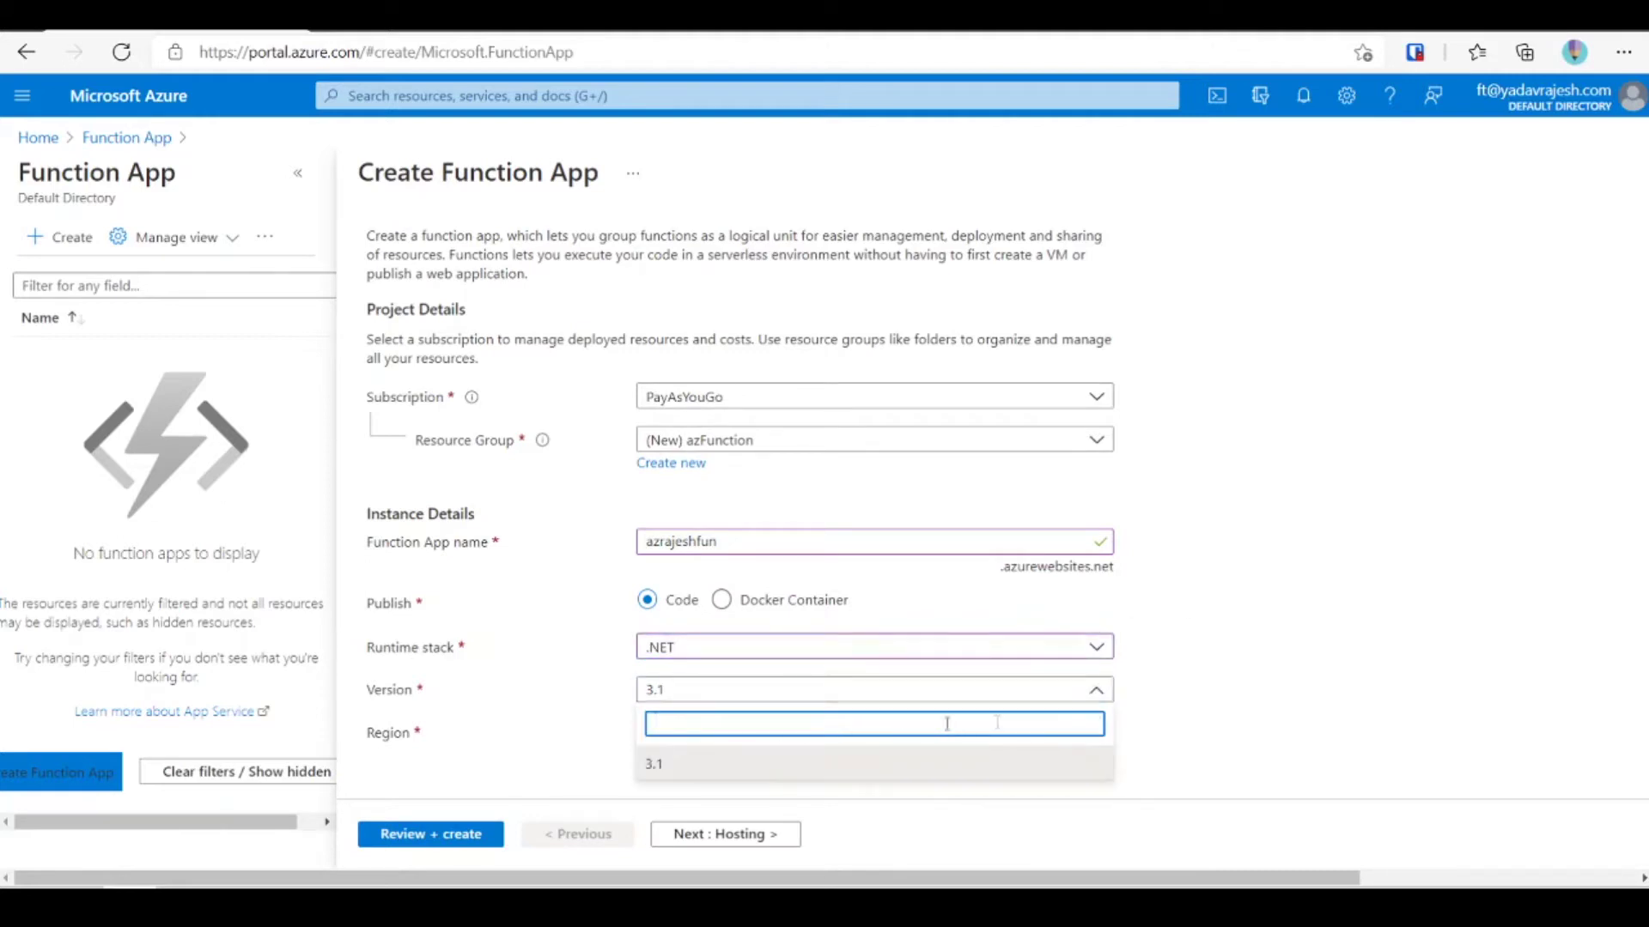
pyautogui.click(1301, 702)
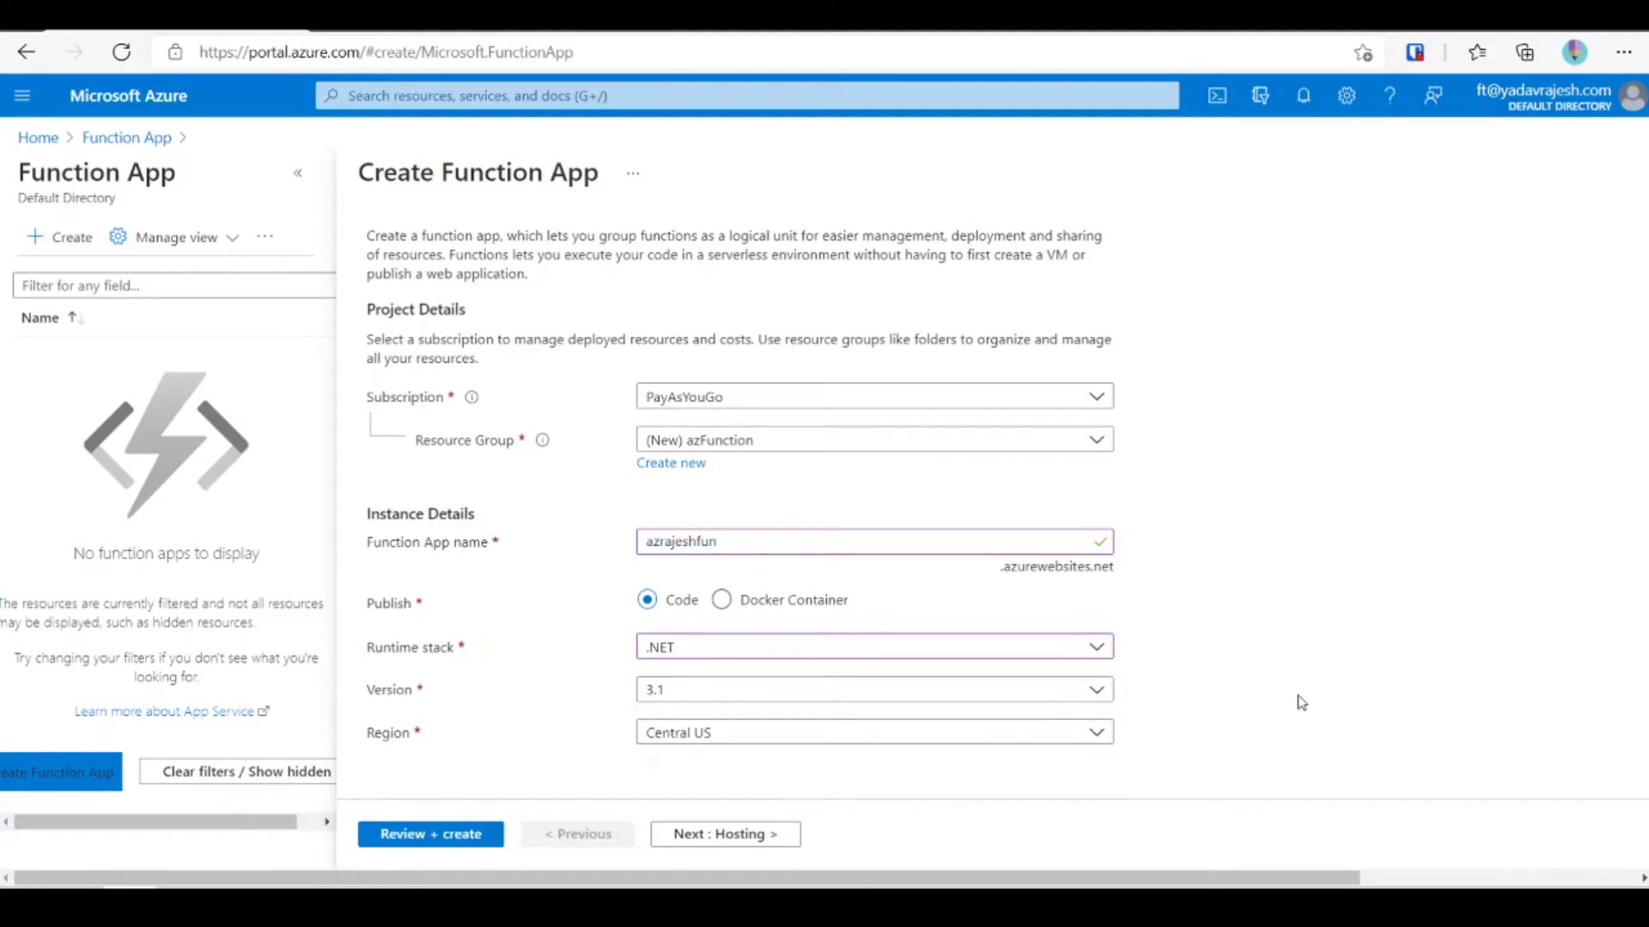
# Configure the function app's hosting with the Windows operating system and the Consumption (Serverless) plan type.
pyautogui.click(752, 832)
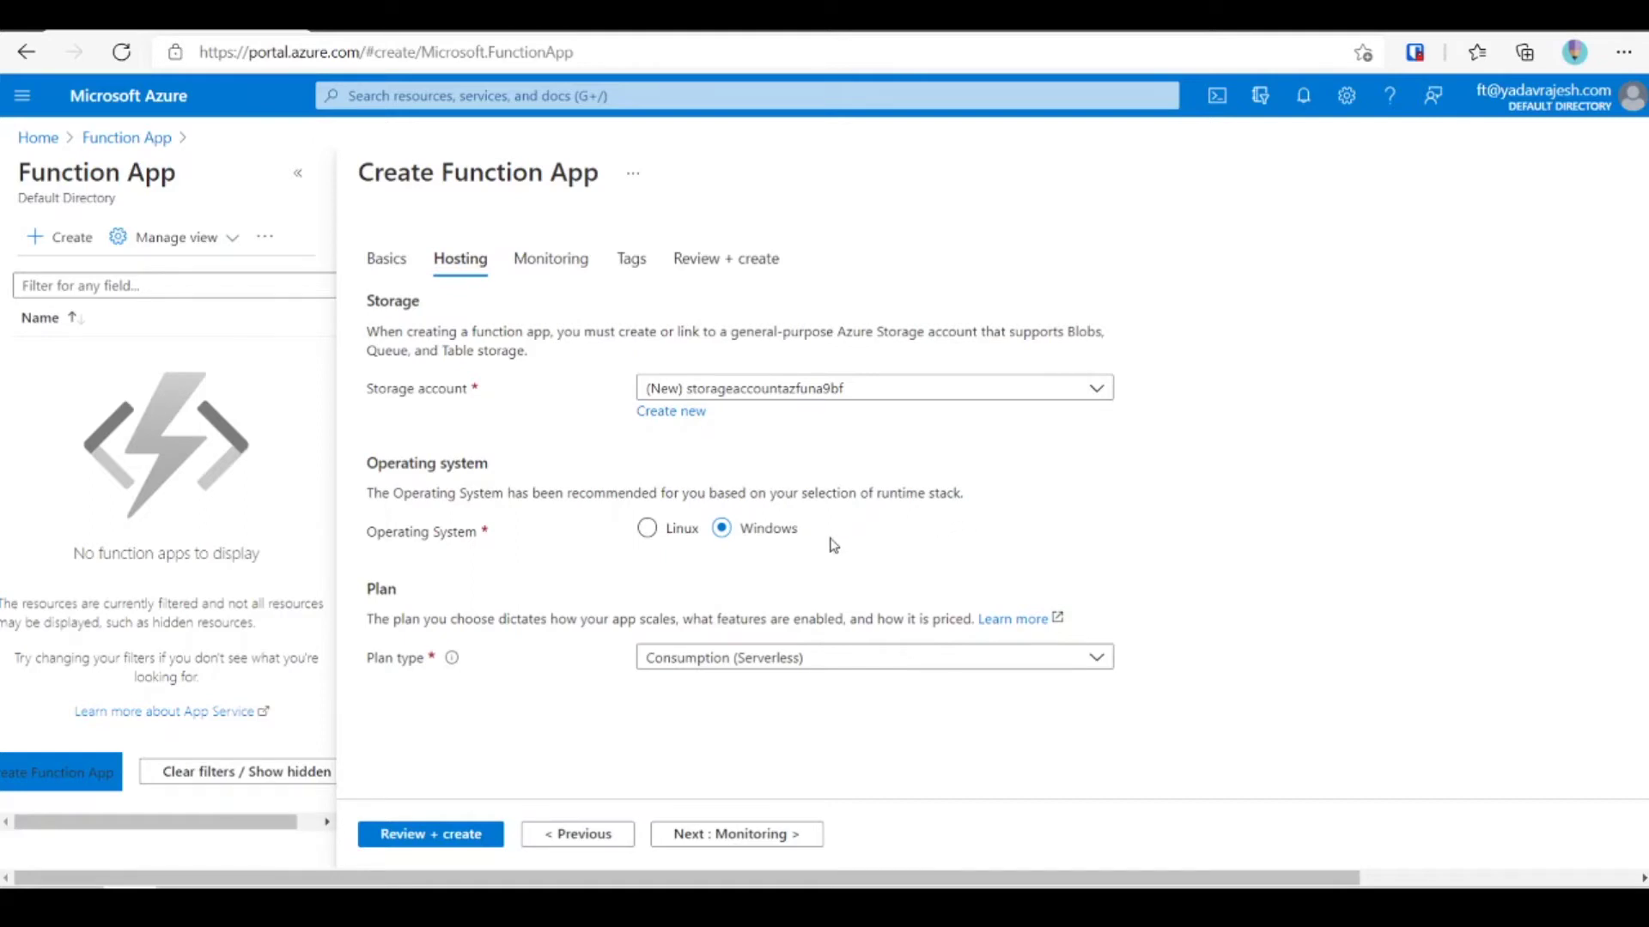
pyautogui.click(678, 527)
pyautogui.click(766, 529)
pyautogui.click(824, 667)
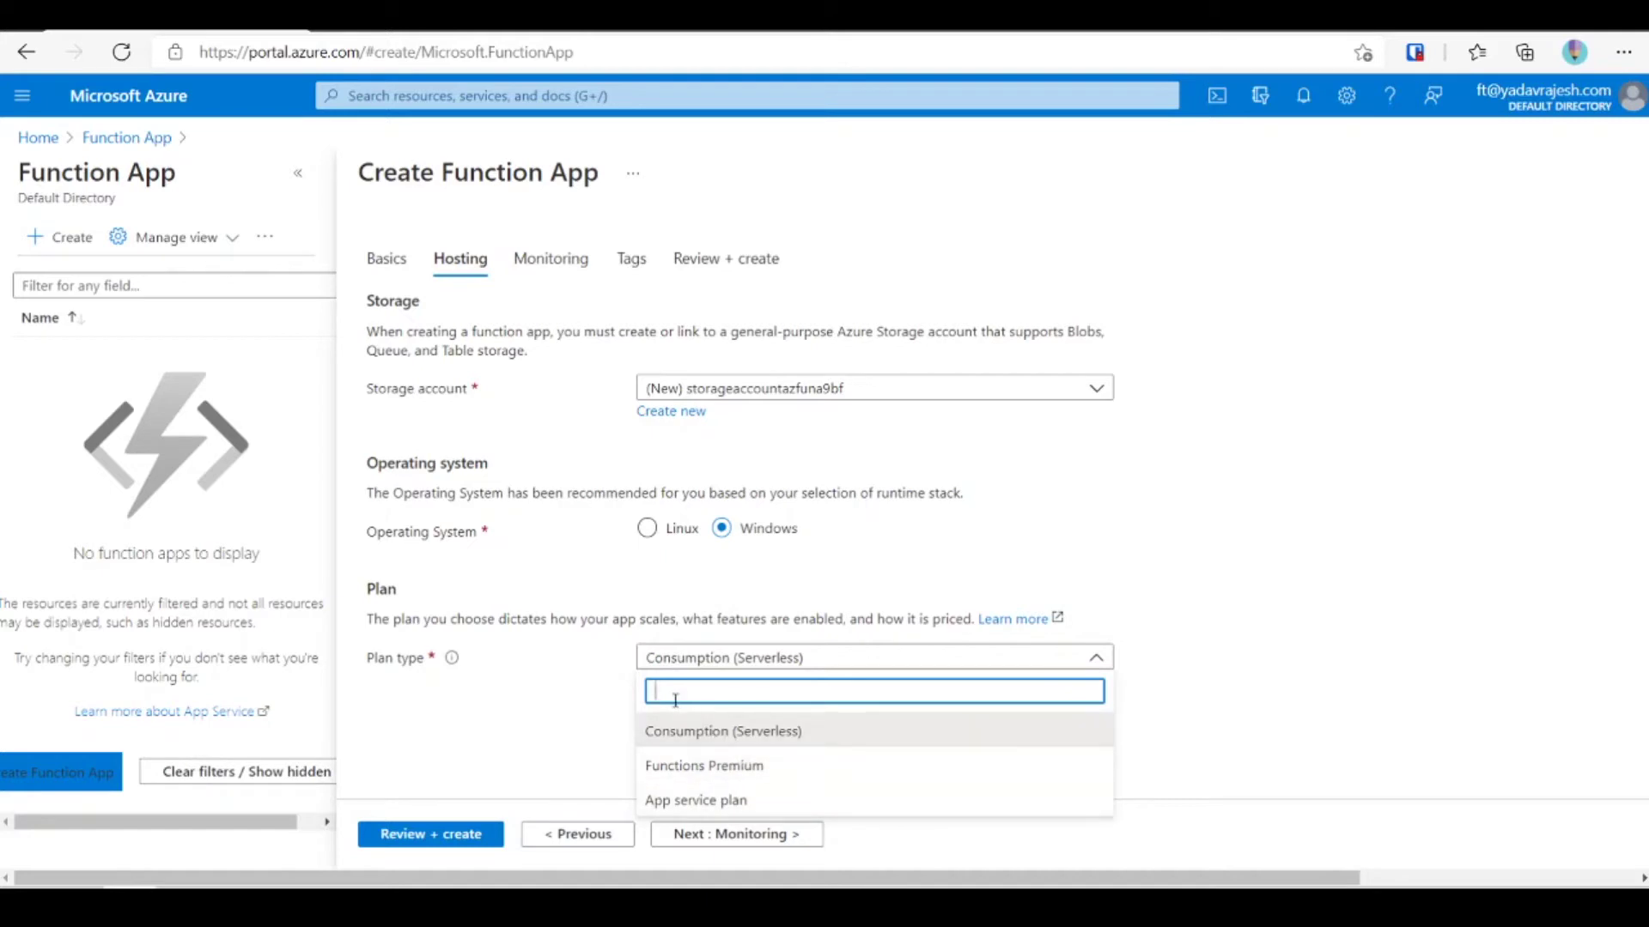
pyautogui.click(747, 729)
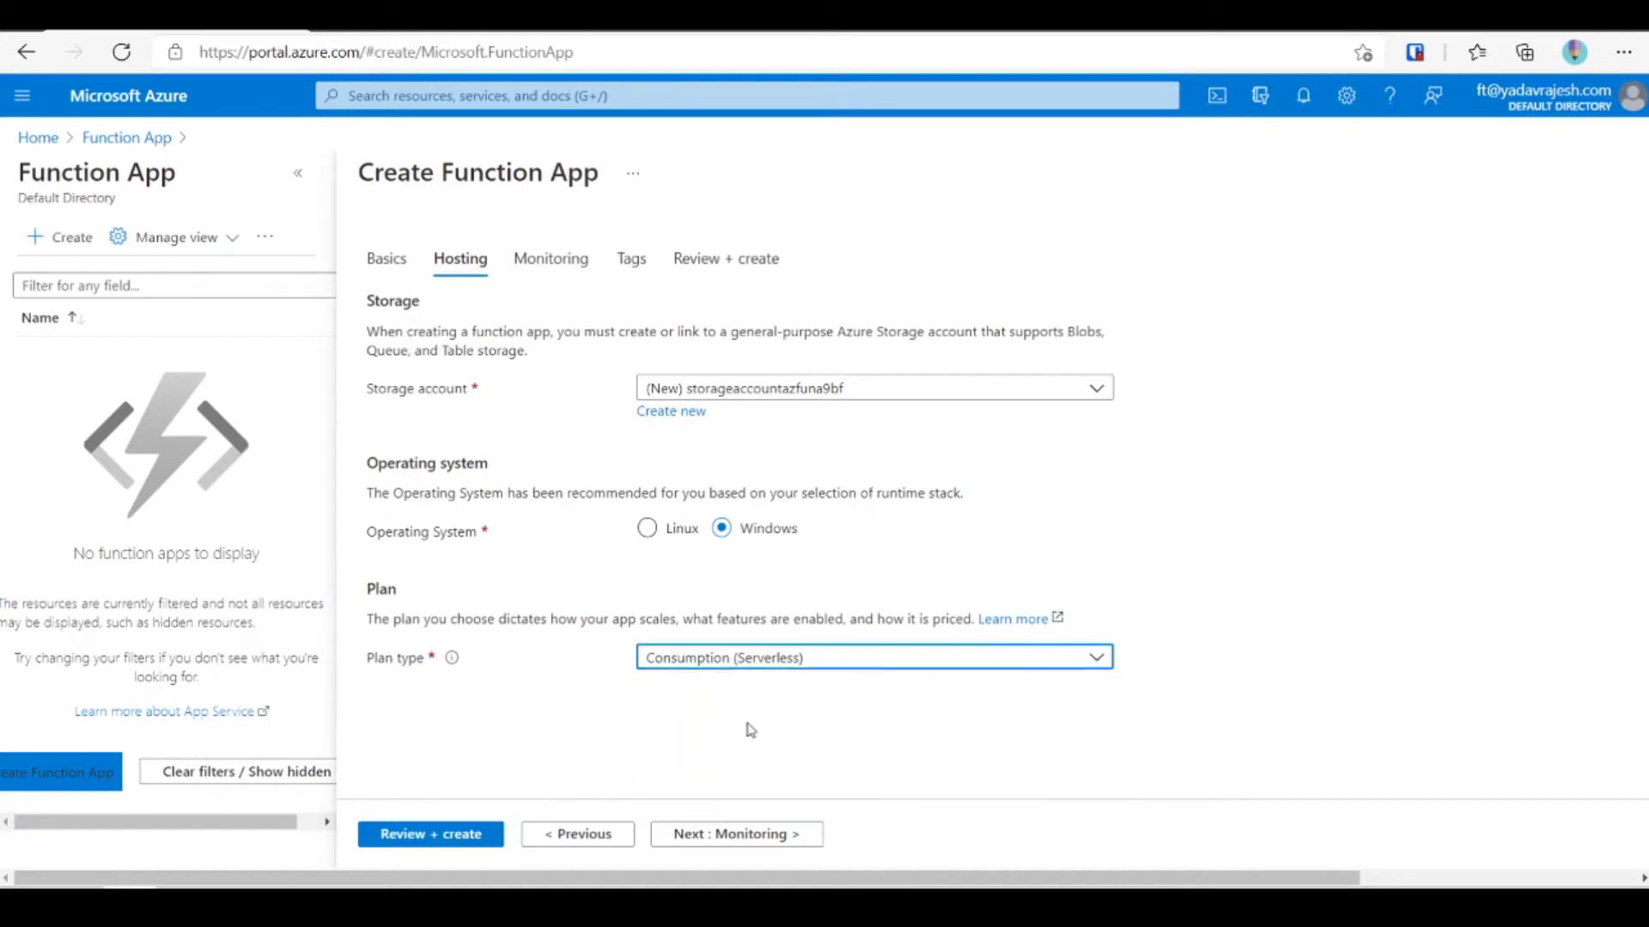
# Disable Application Insights and create the function app without any tags.
pyautogui.click(767, 836)
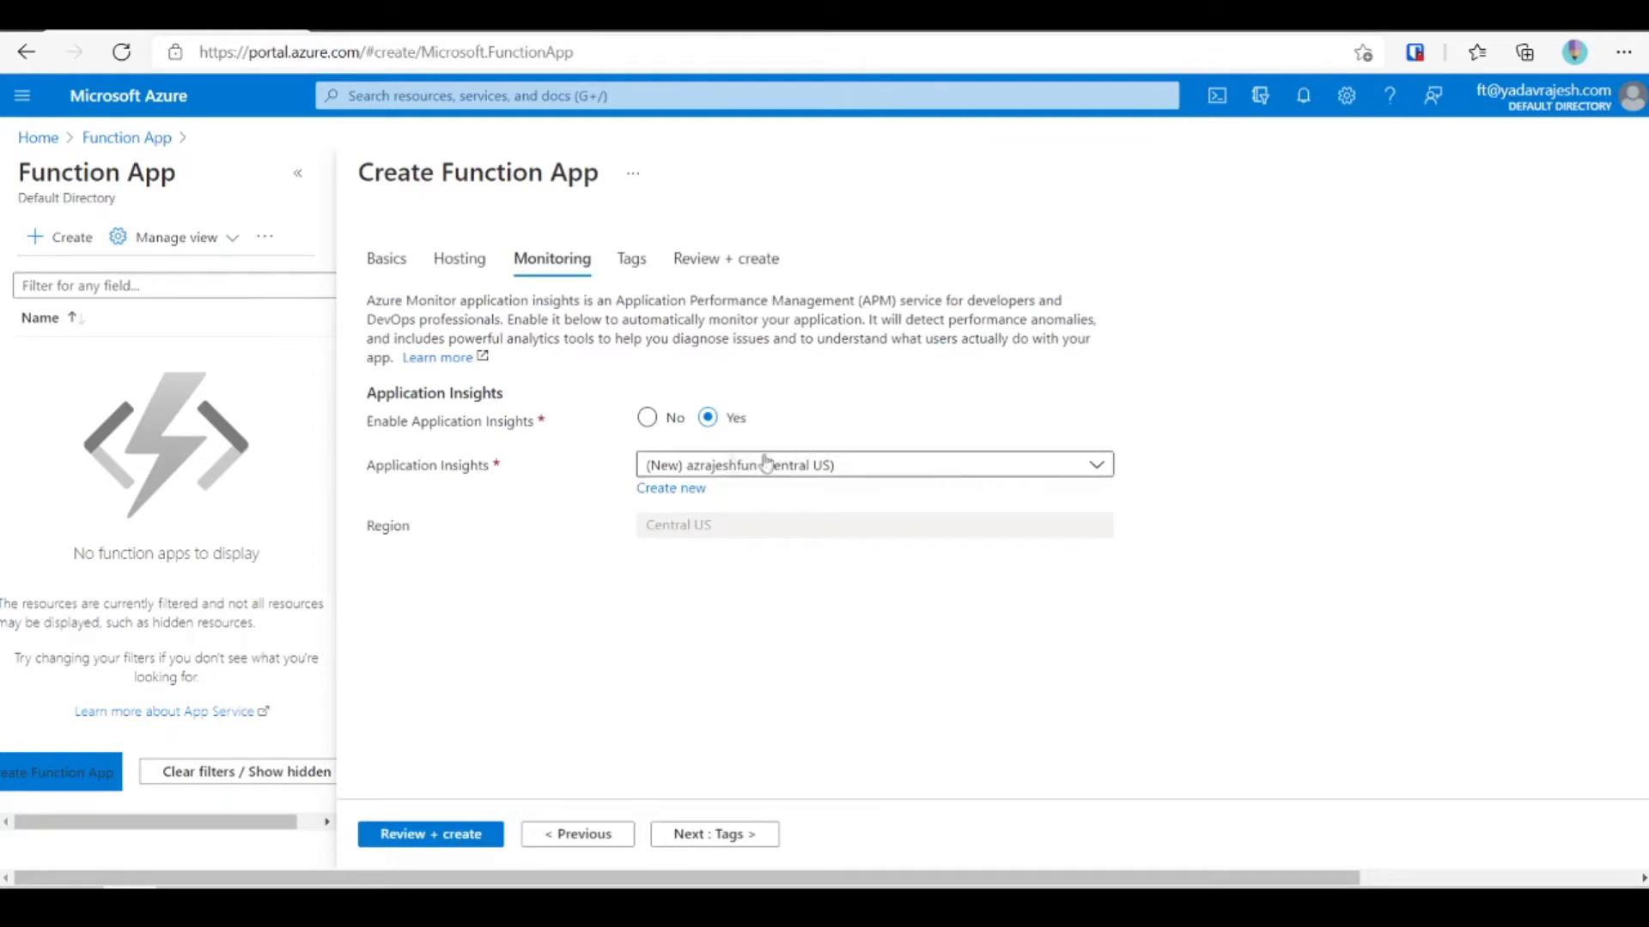
pyautogui.click(649, 419)
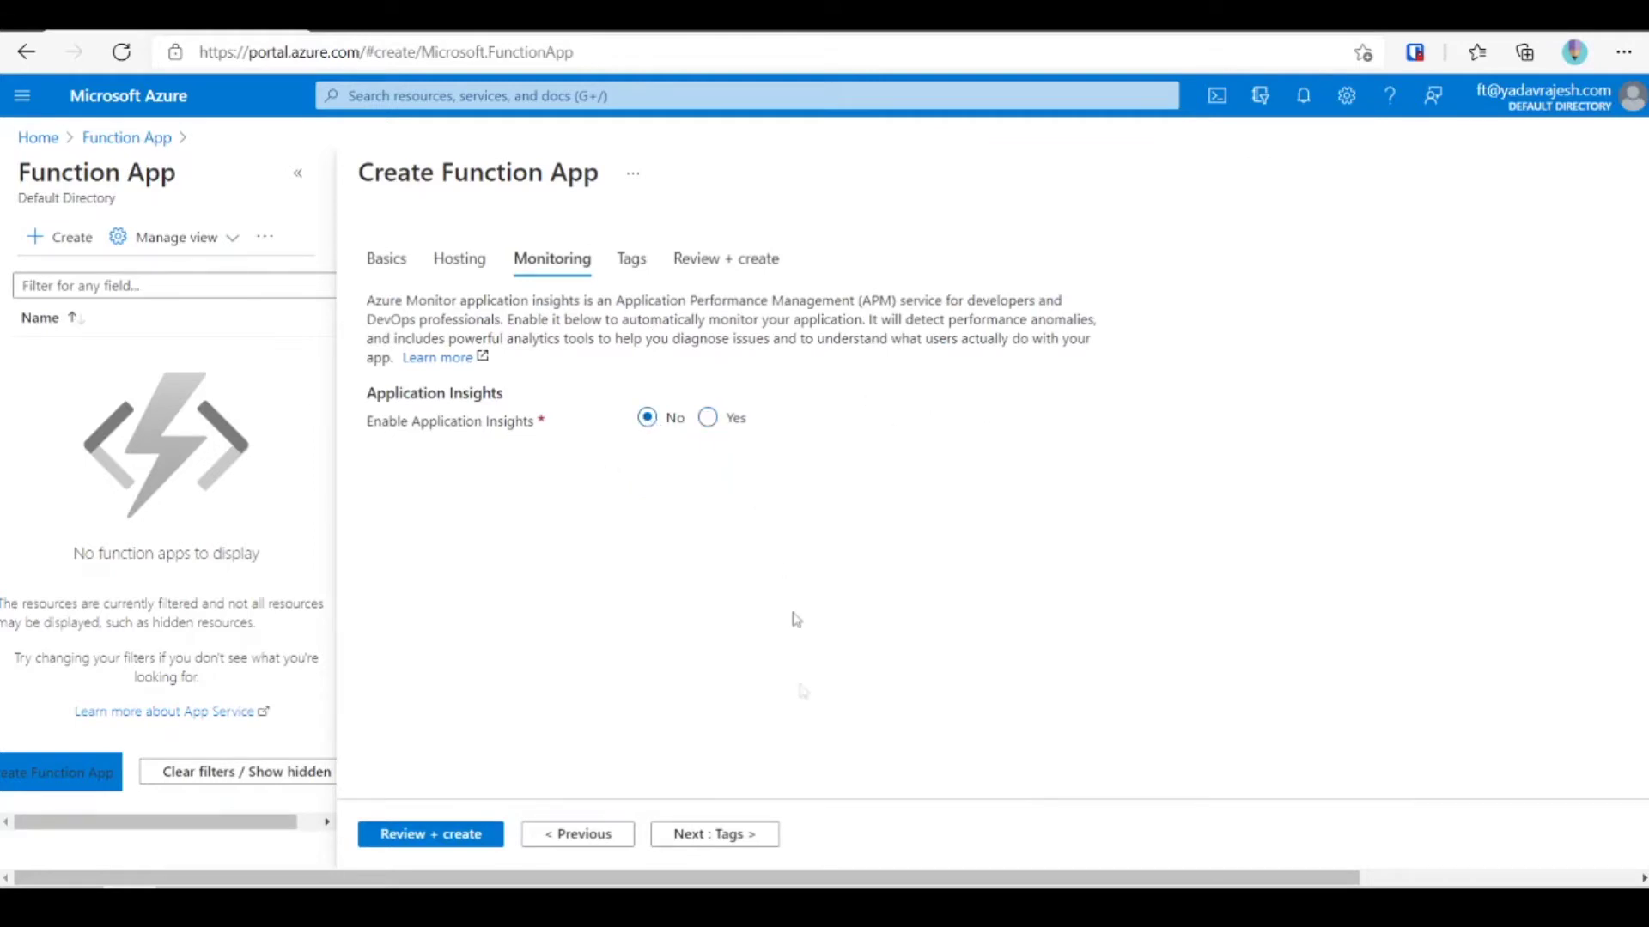
pyautogui.click(765, 838)
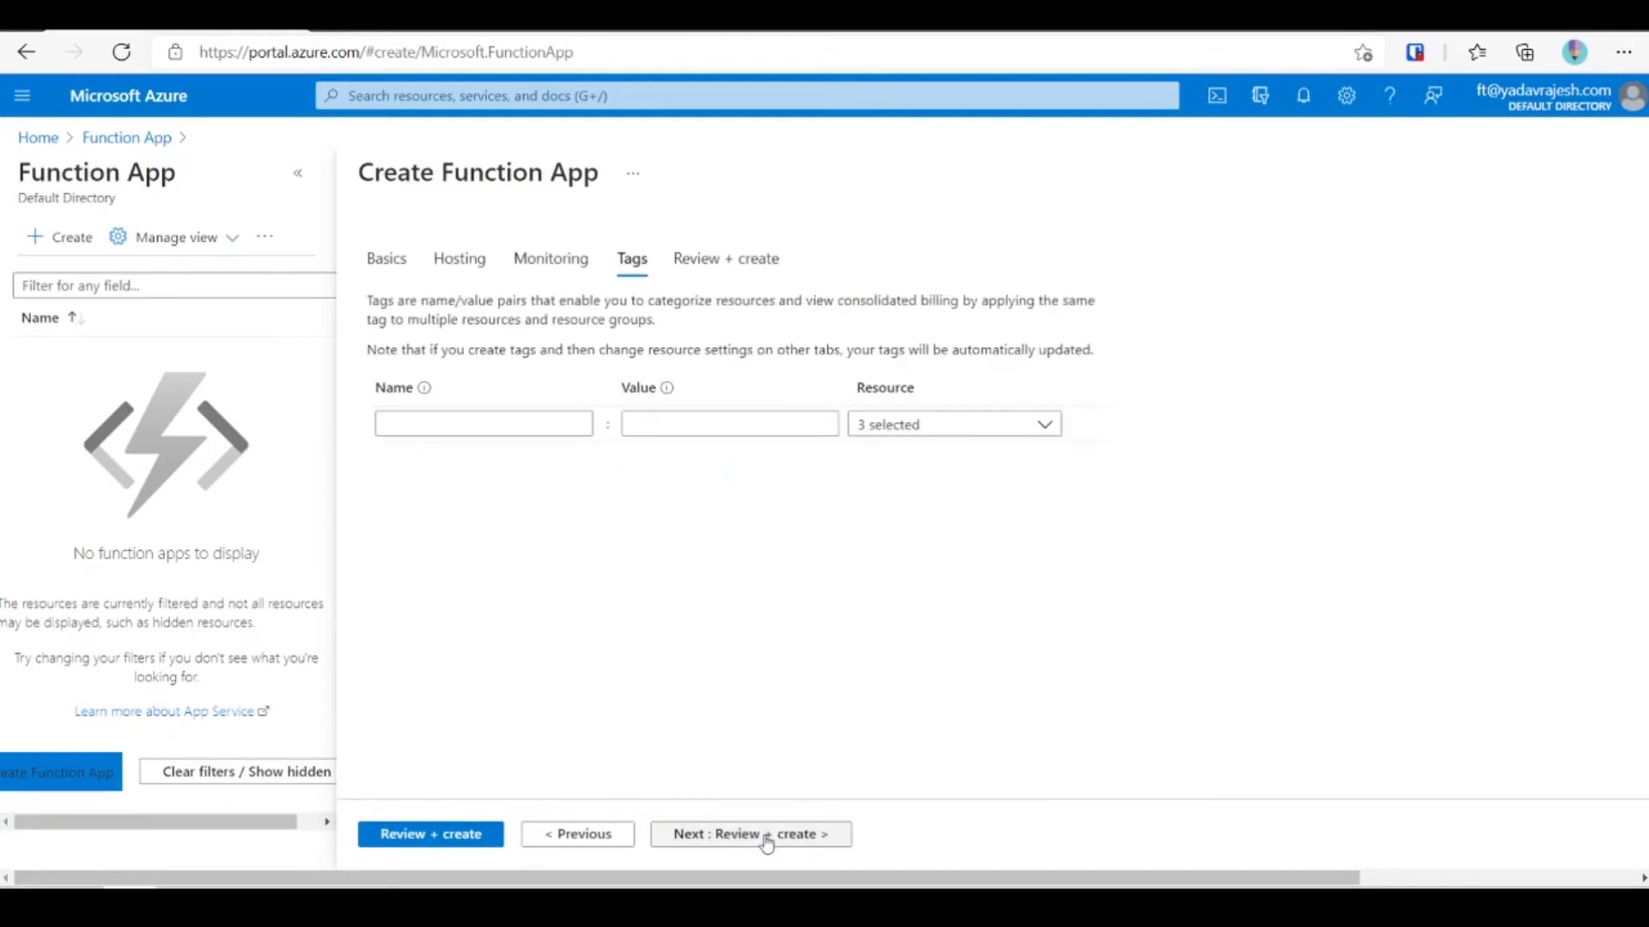
pyautogui.click(767, 837)
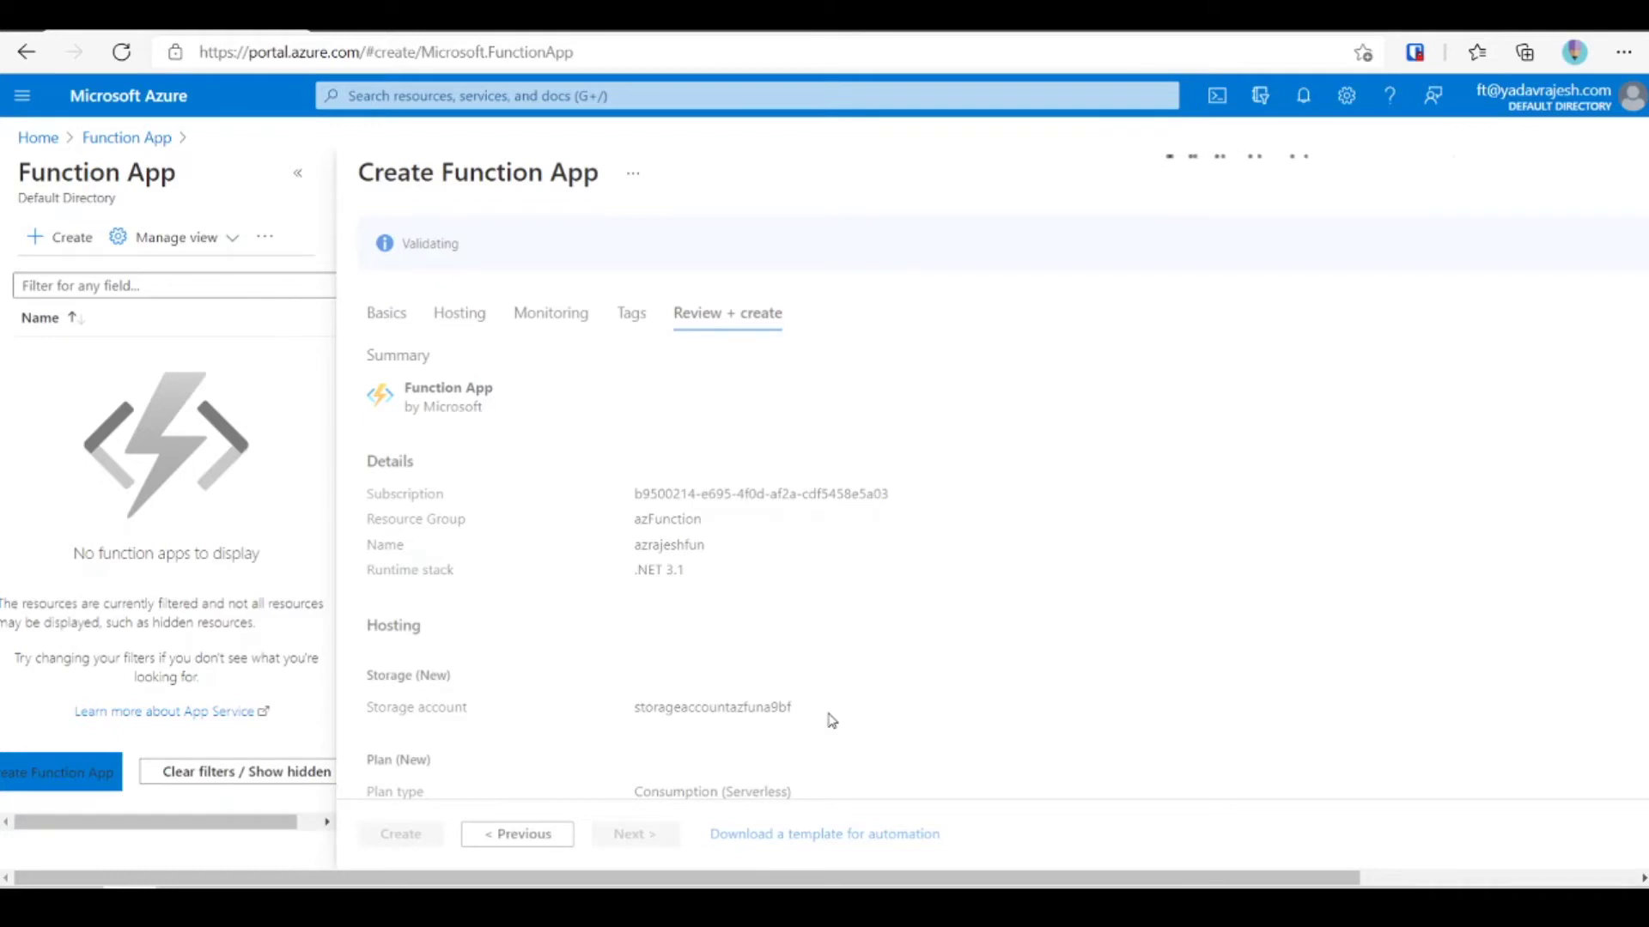
pyautogui.click(386, 835)
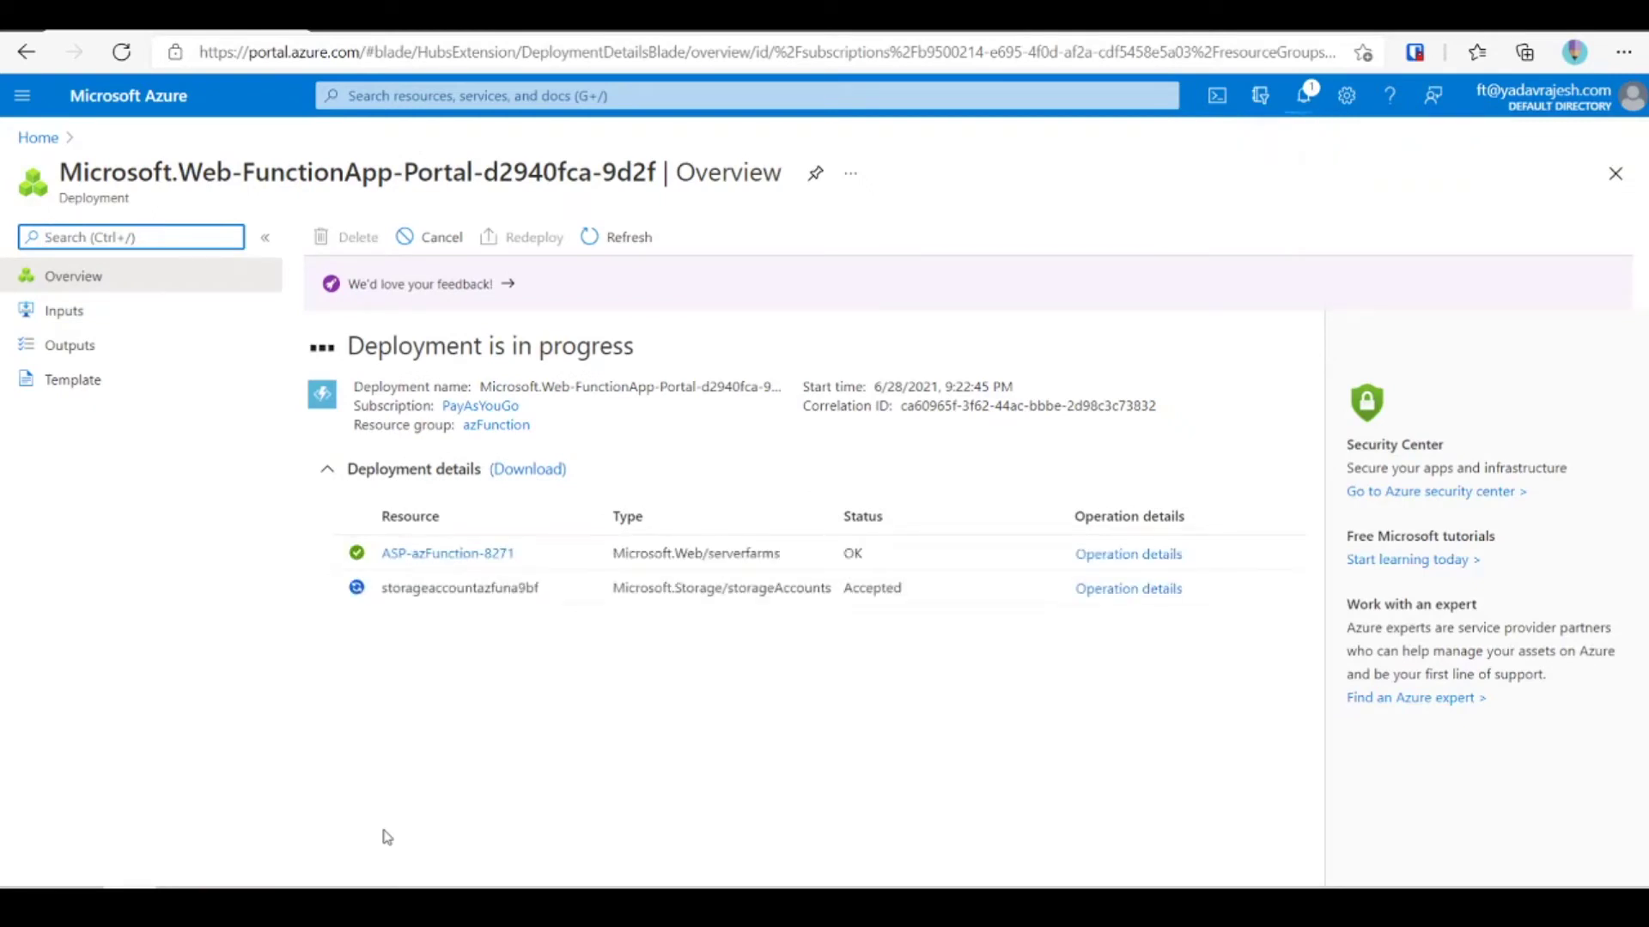
# Open the deployed function app's resource and go to its list of functions.
pyautogui.write('**')
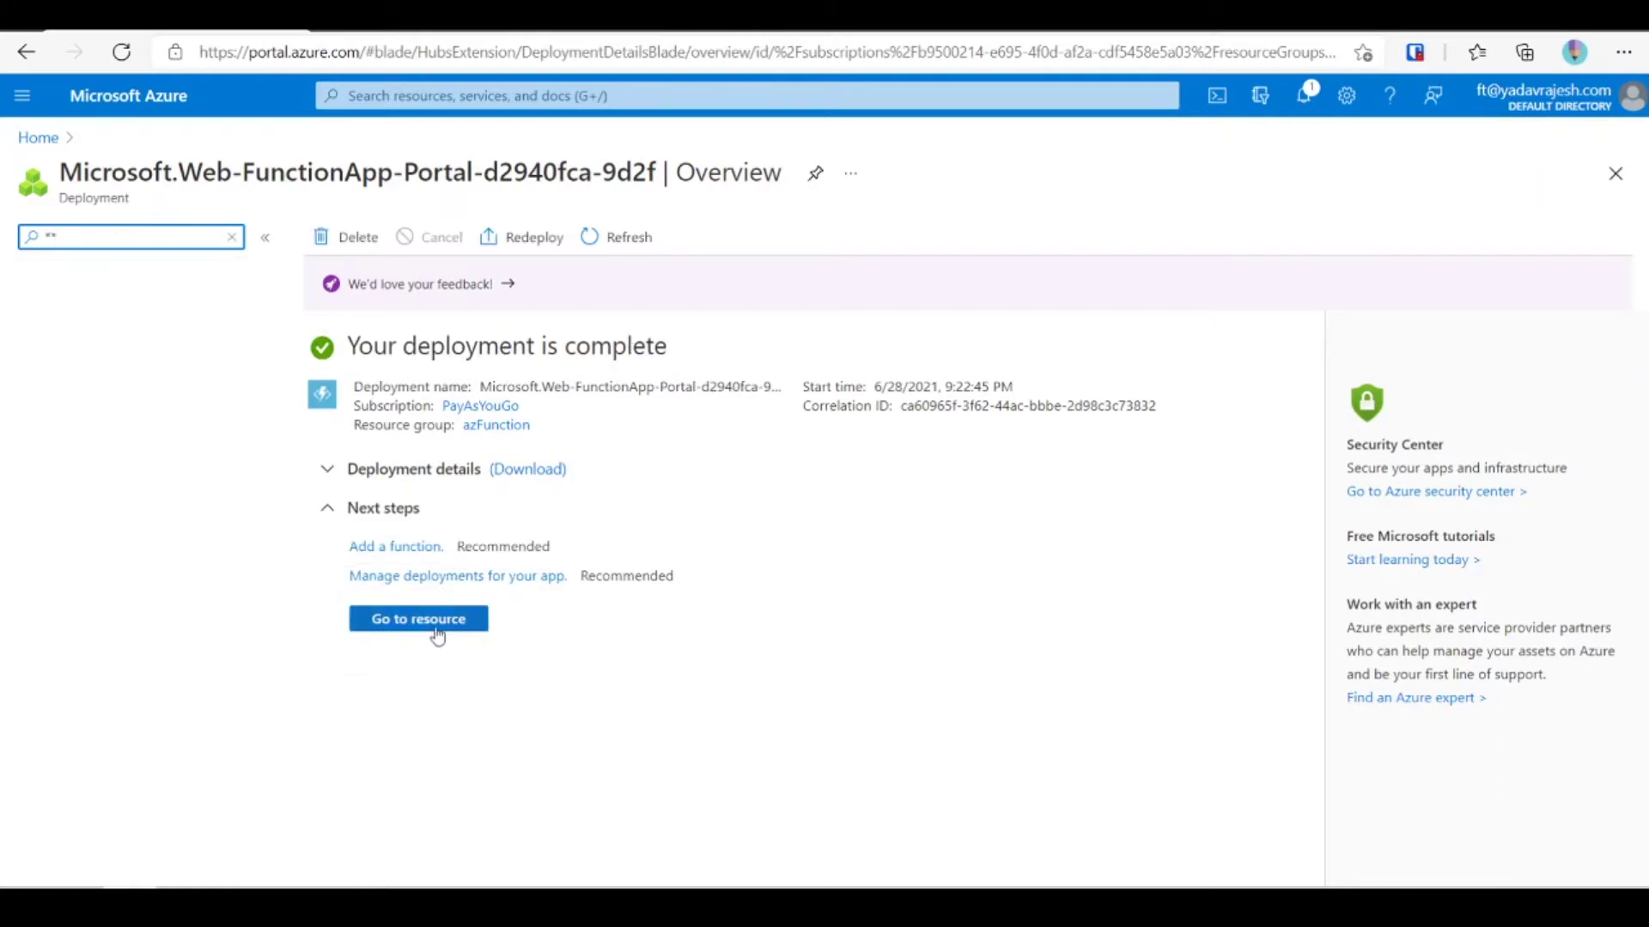
pyautogui.click(438, 634)
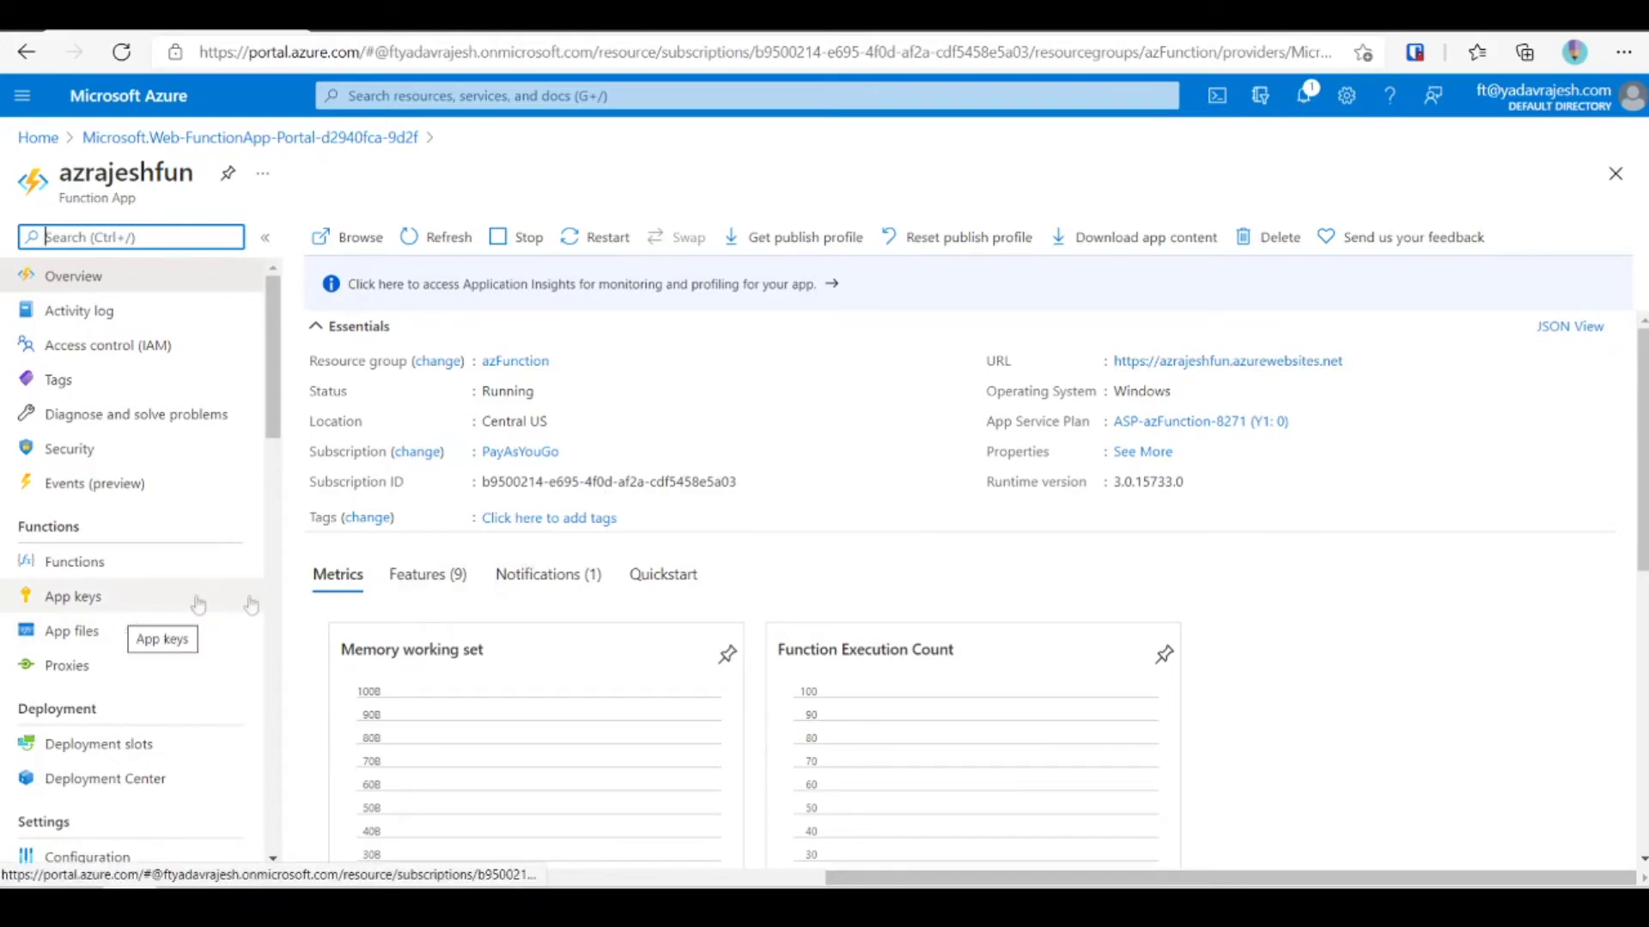
pyautogui.scroll(-2, 516, 606)
pyautogui.scroll(-2, 154, 661)
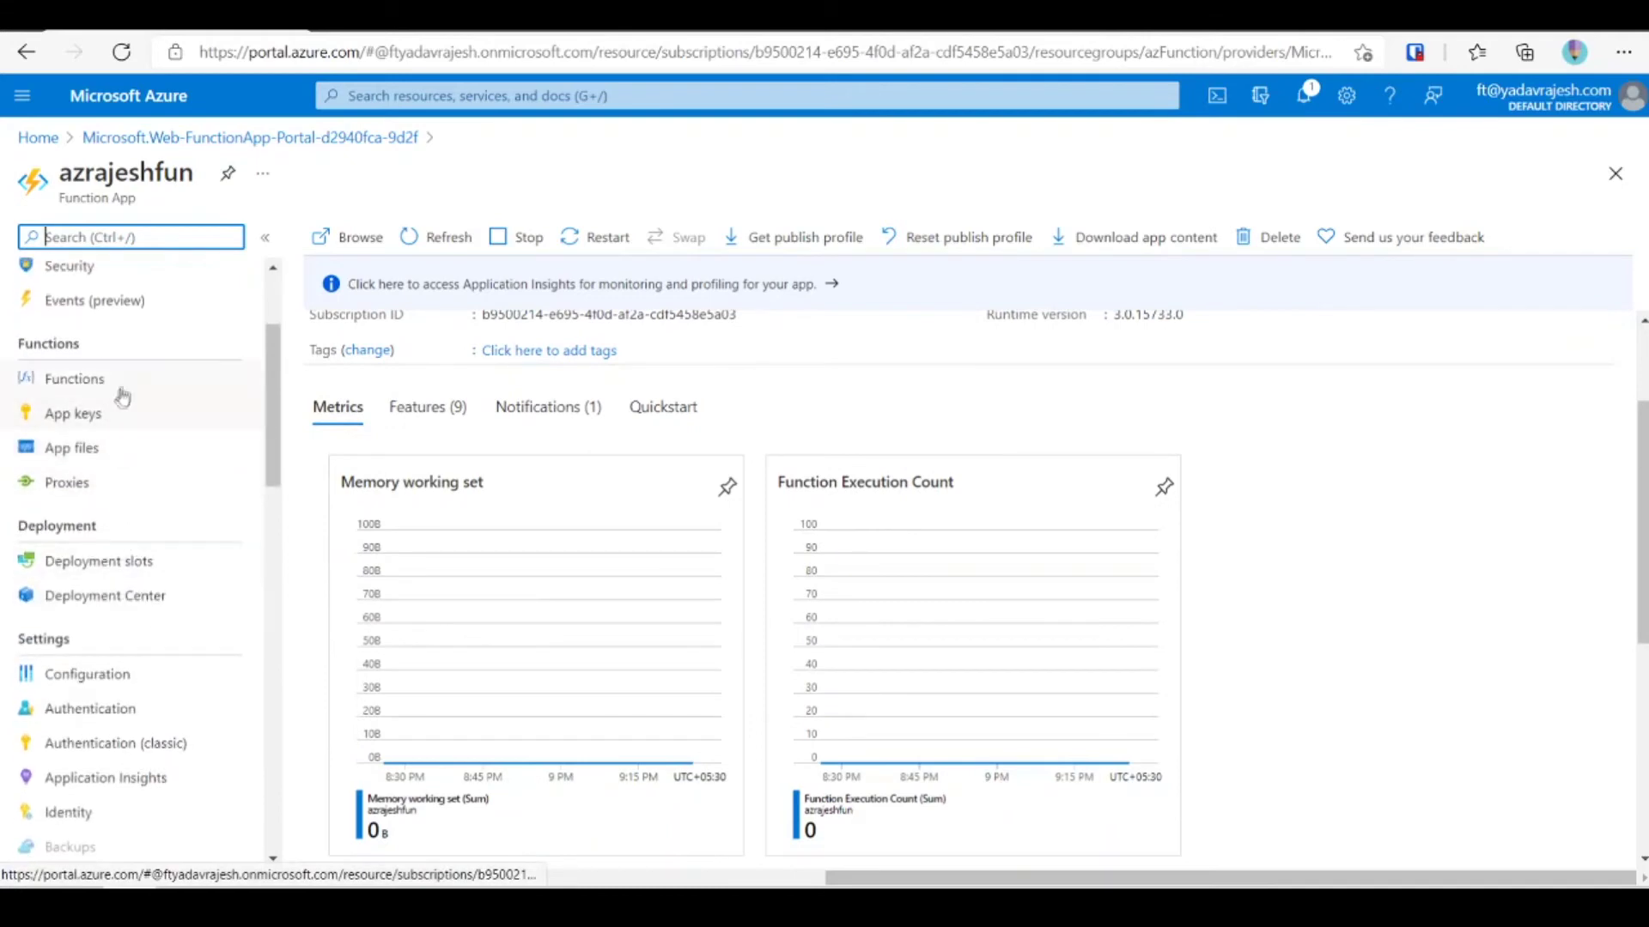
pyautogui.click(136, 386)
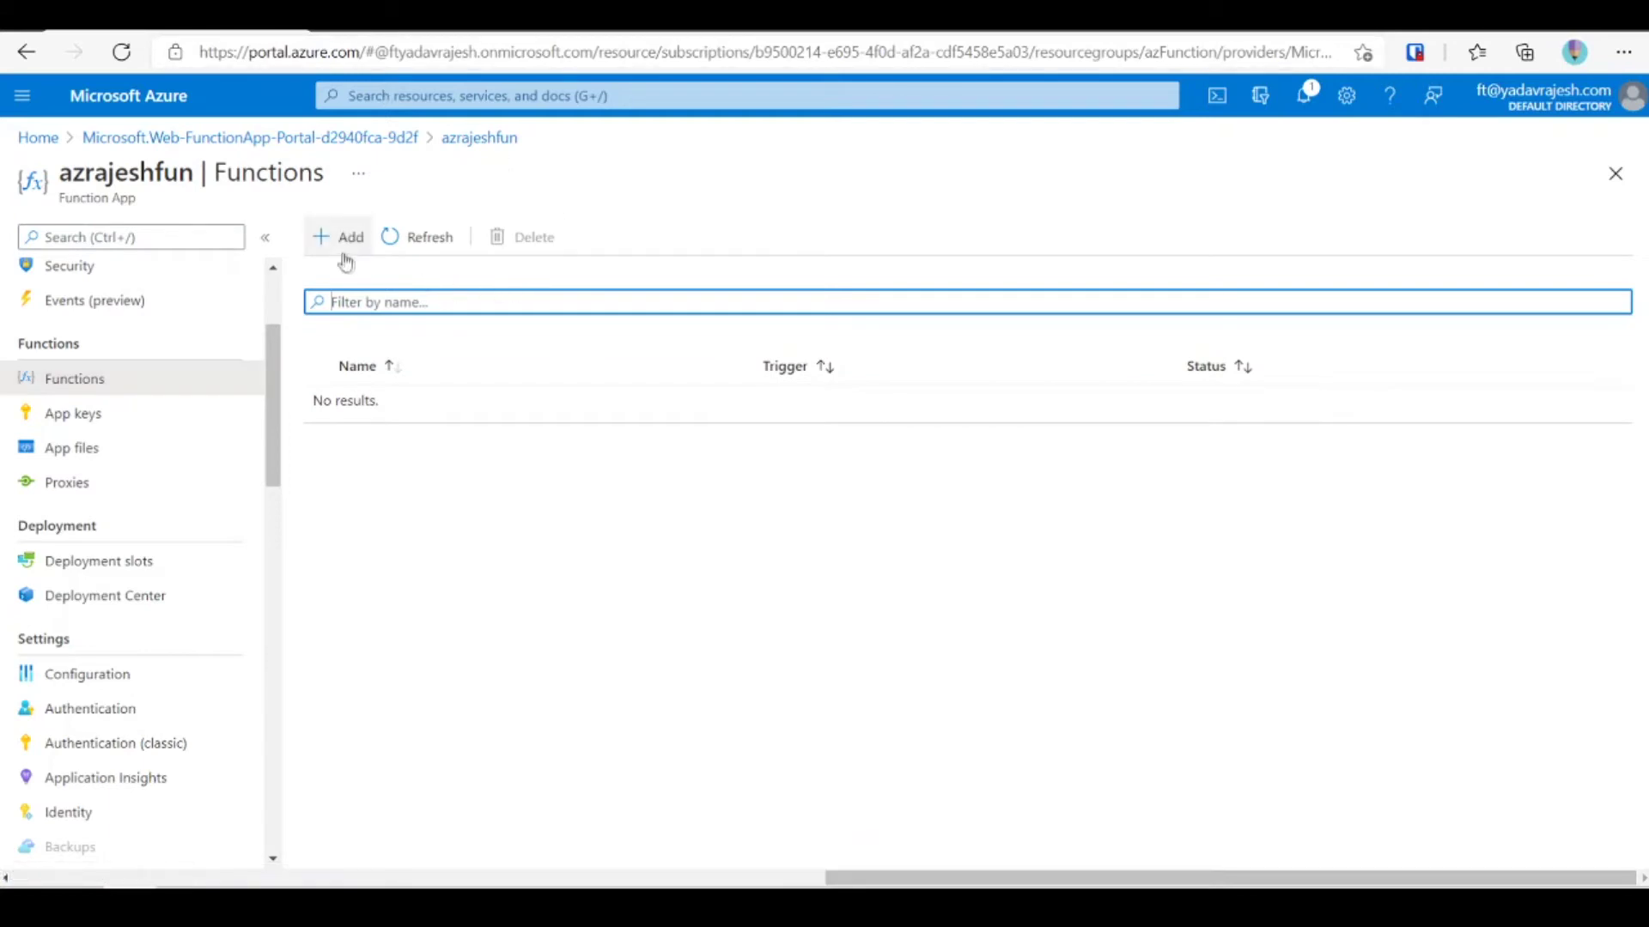
# Begin adding a function and examine the available trigger templates and their descriptions.
pyautogui.click(340, 238)
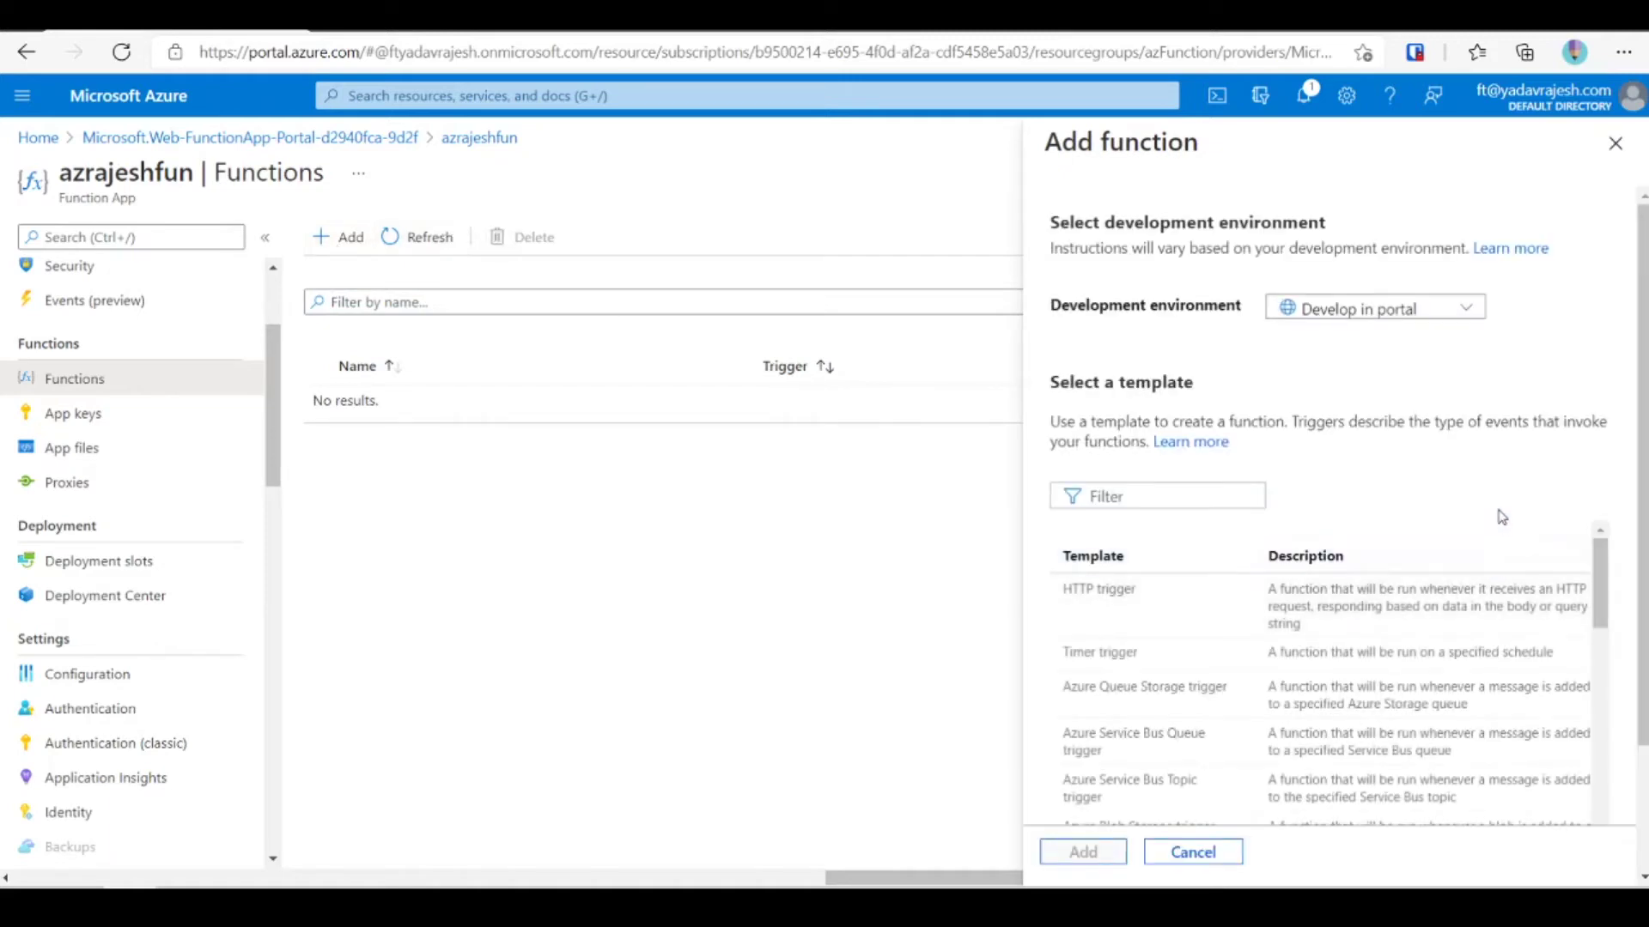
pyautogui.scroll(-2, 1501, 515)
pyautogui.scroll(-6, 1501, 523)
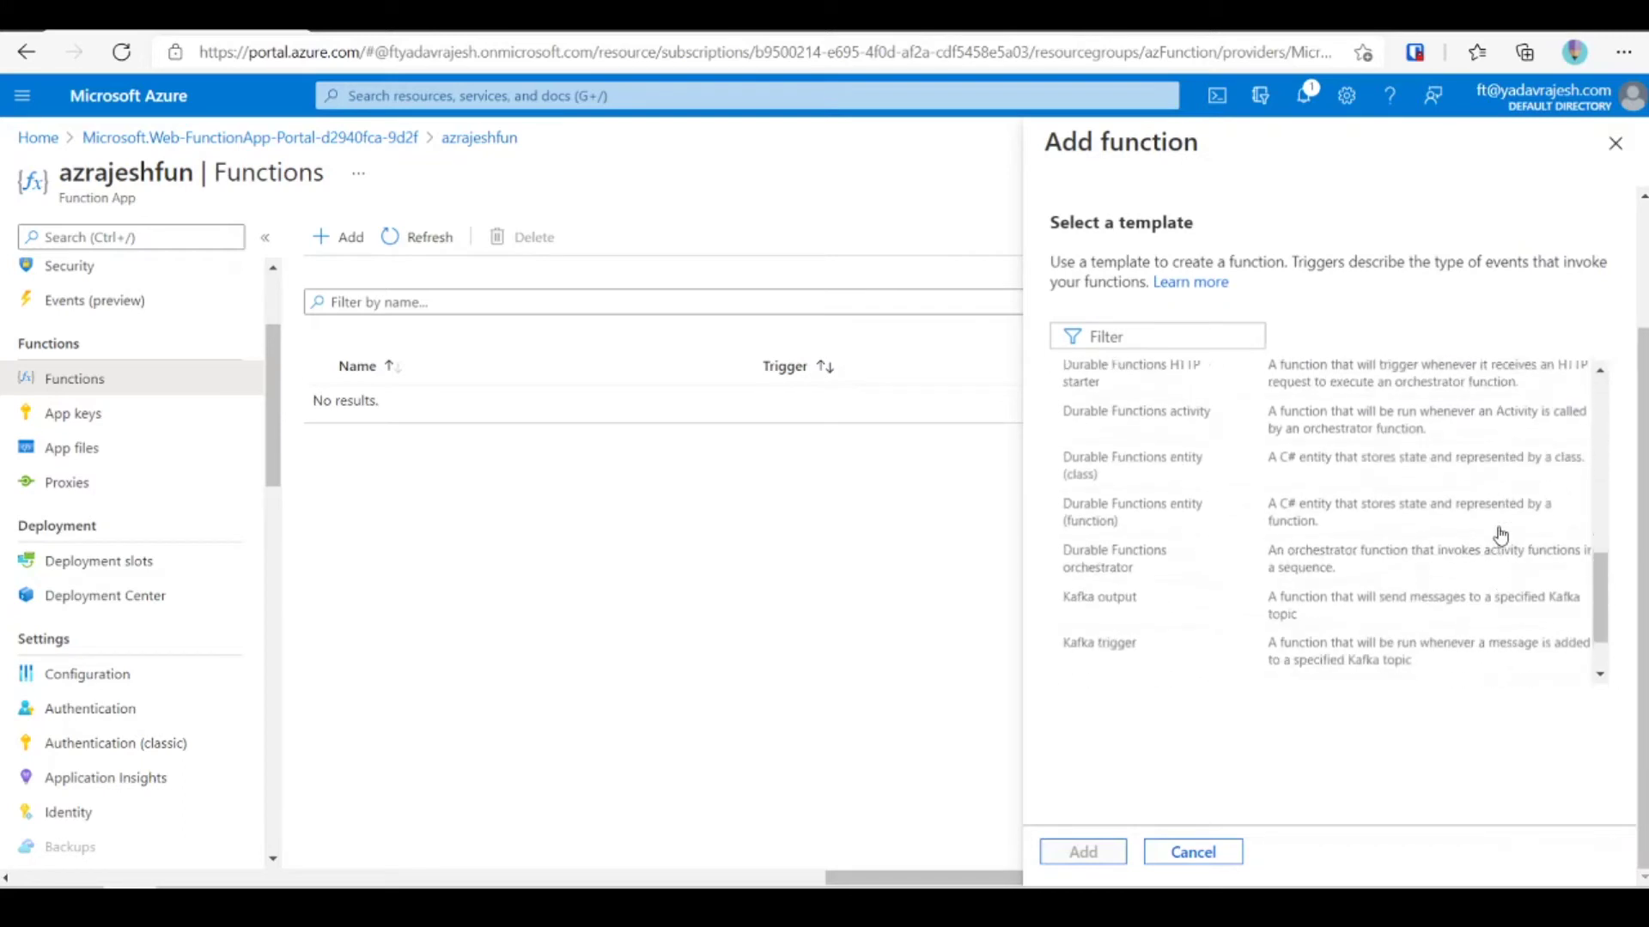
pyautogui.scroll(8, 1501, 537)
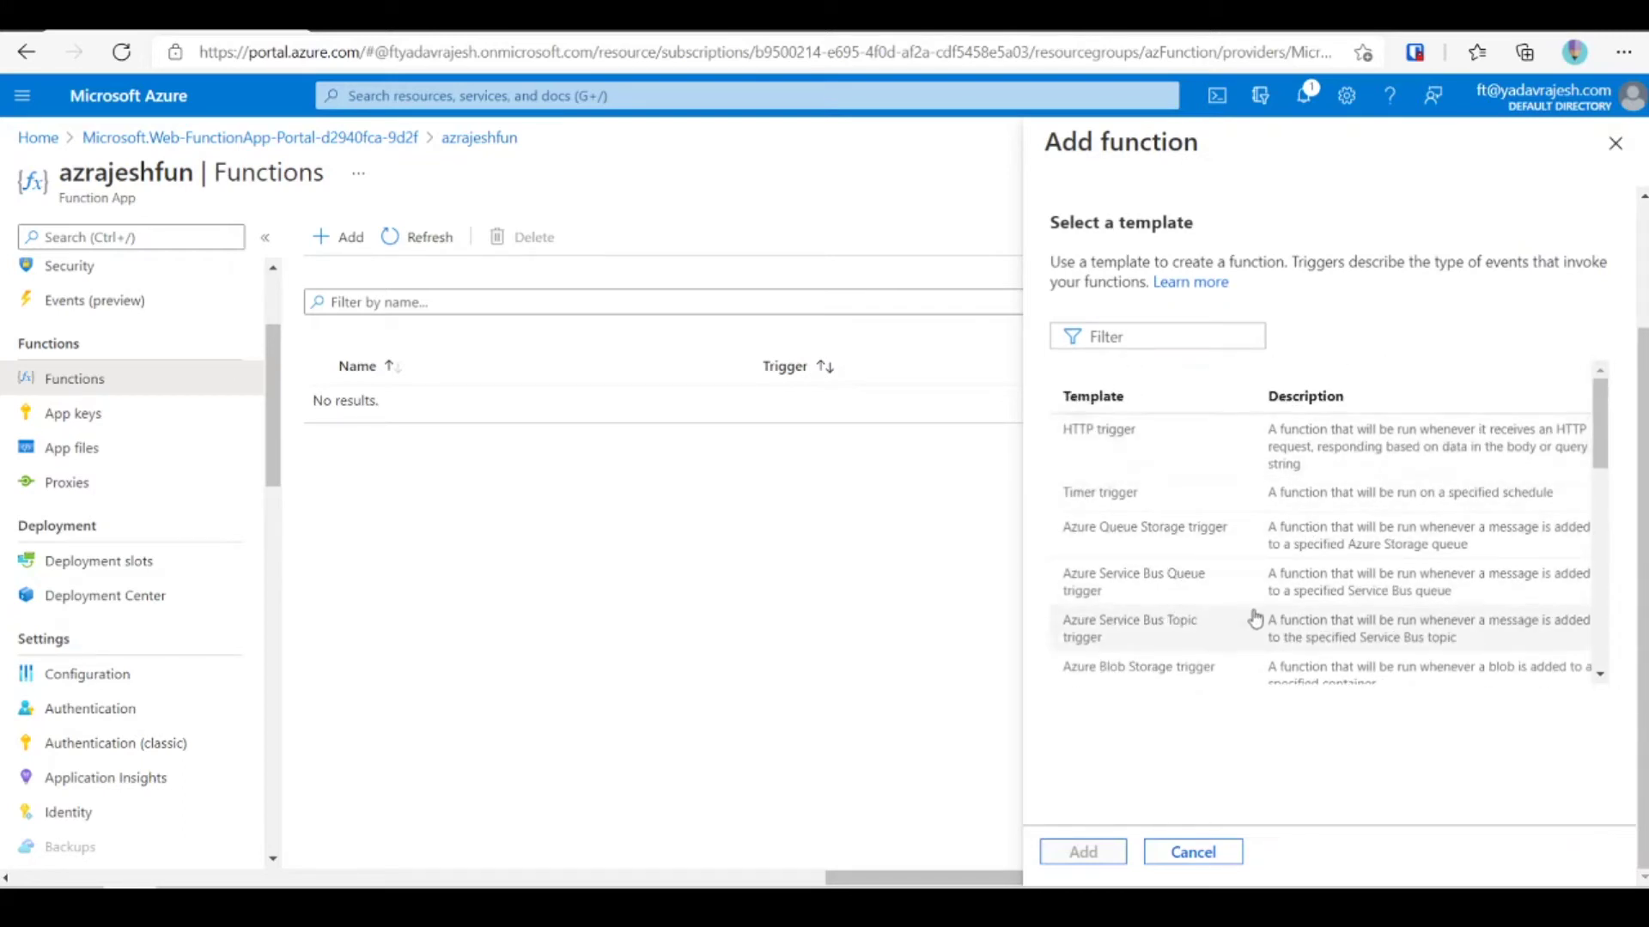
pyautogui.scroll(-5, 1255, 624)
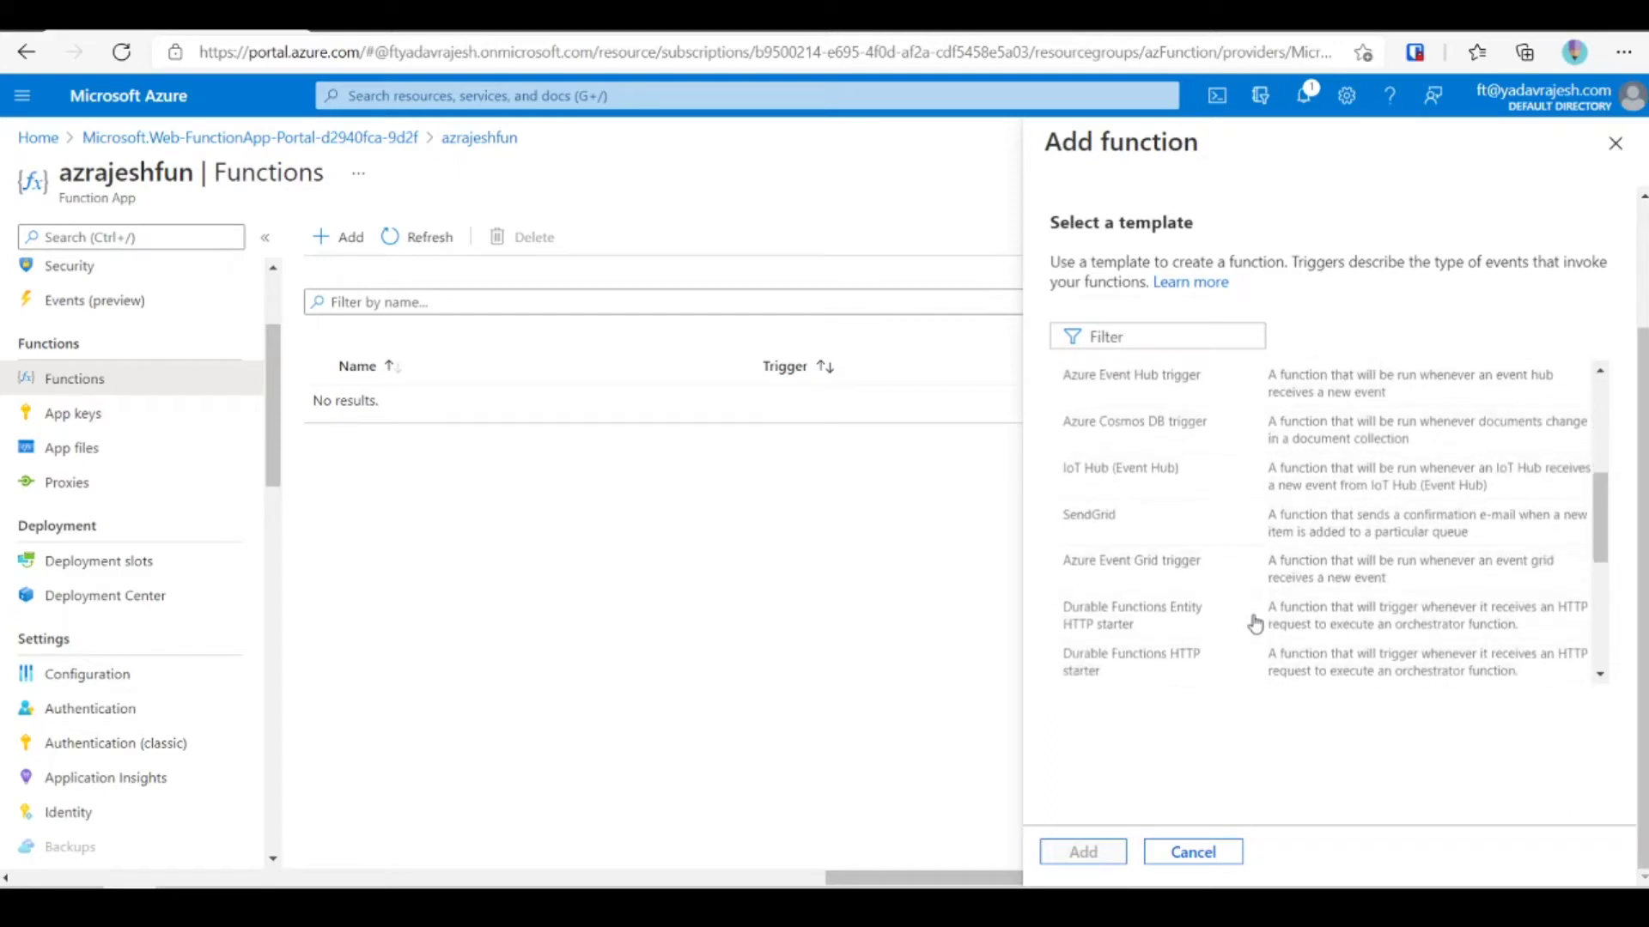
pyautogui.scroll(-3, 1303, 525)
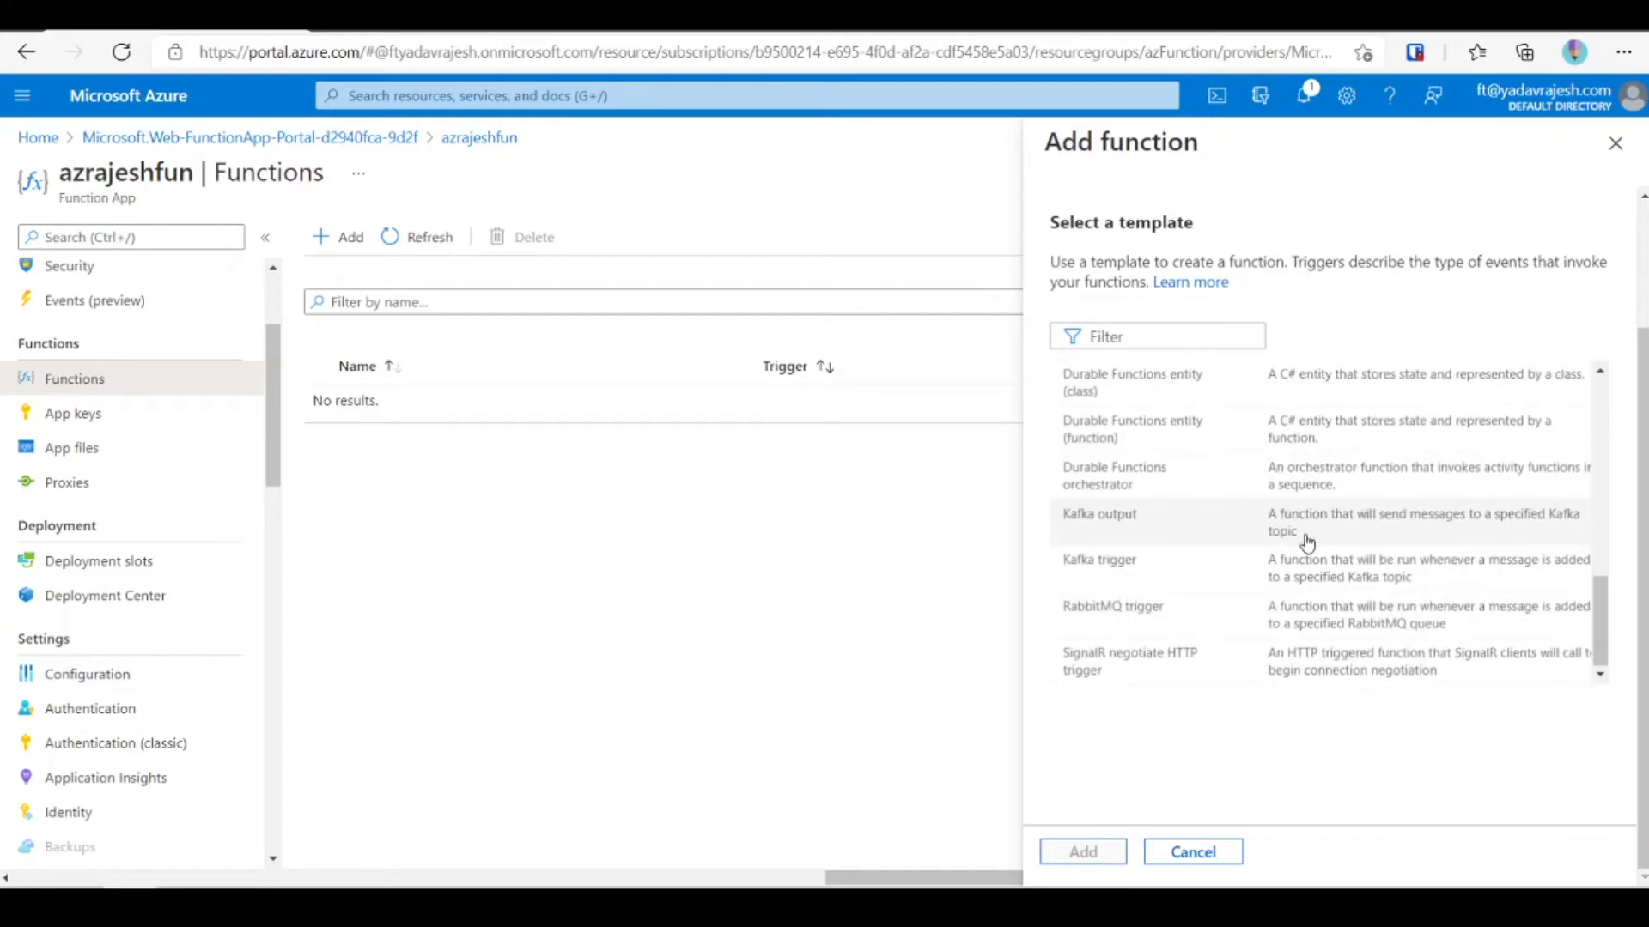
pyautogui.scroll(1, 1307, 543)
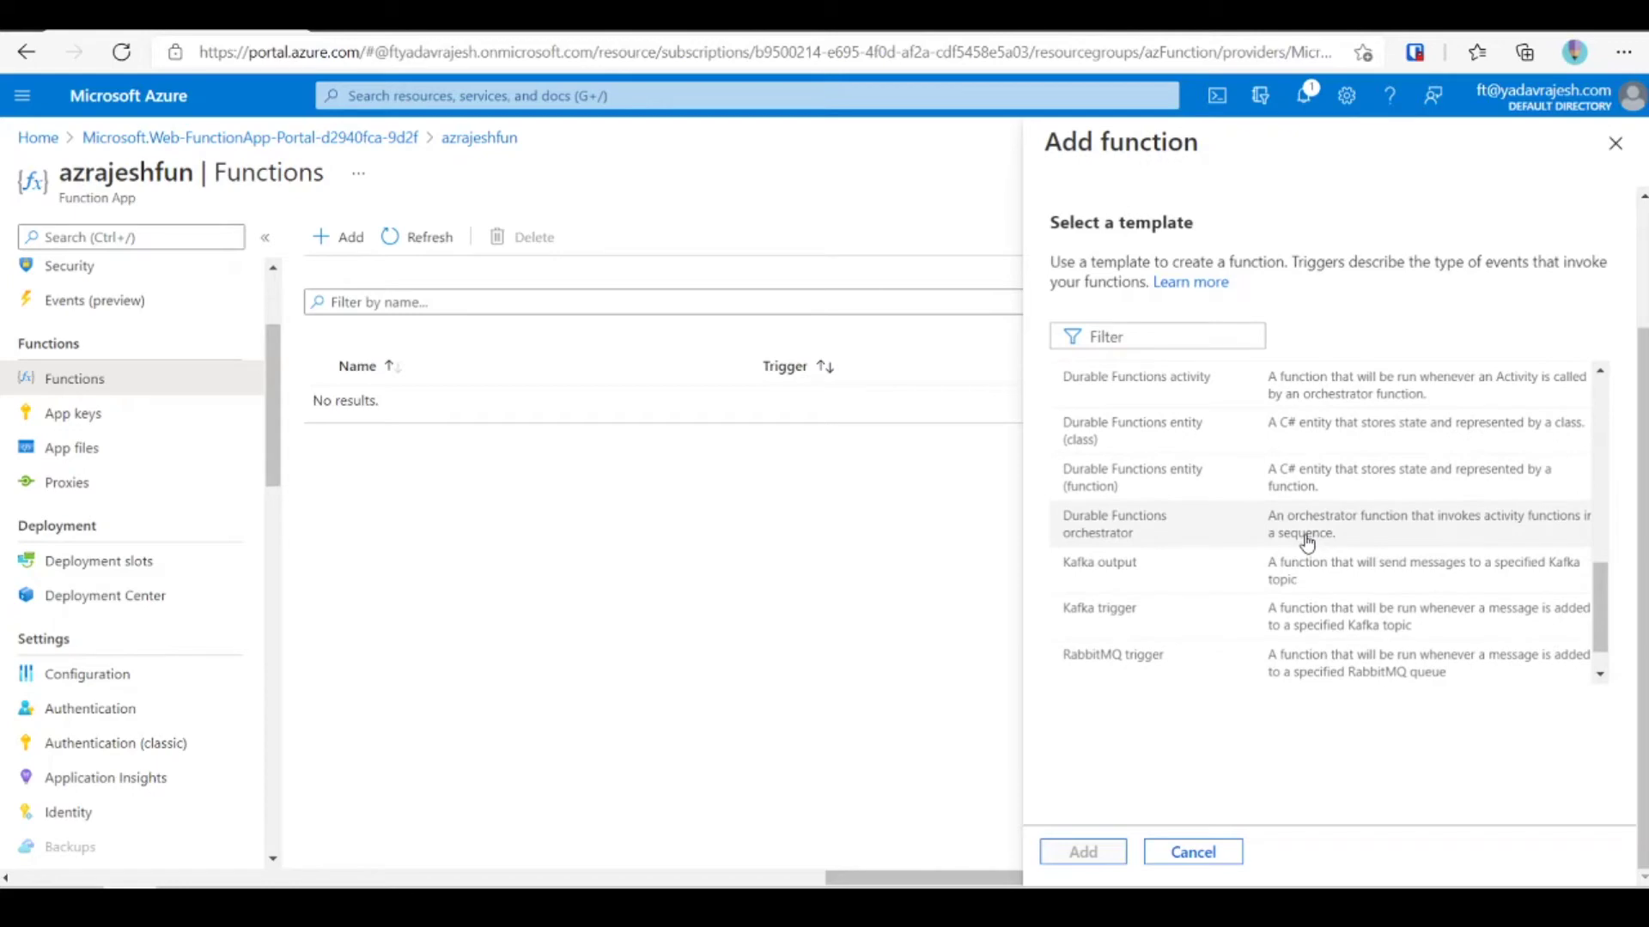
pyautogui.scroll(-1, 1307, 542)
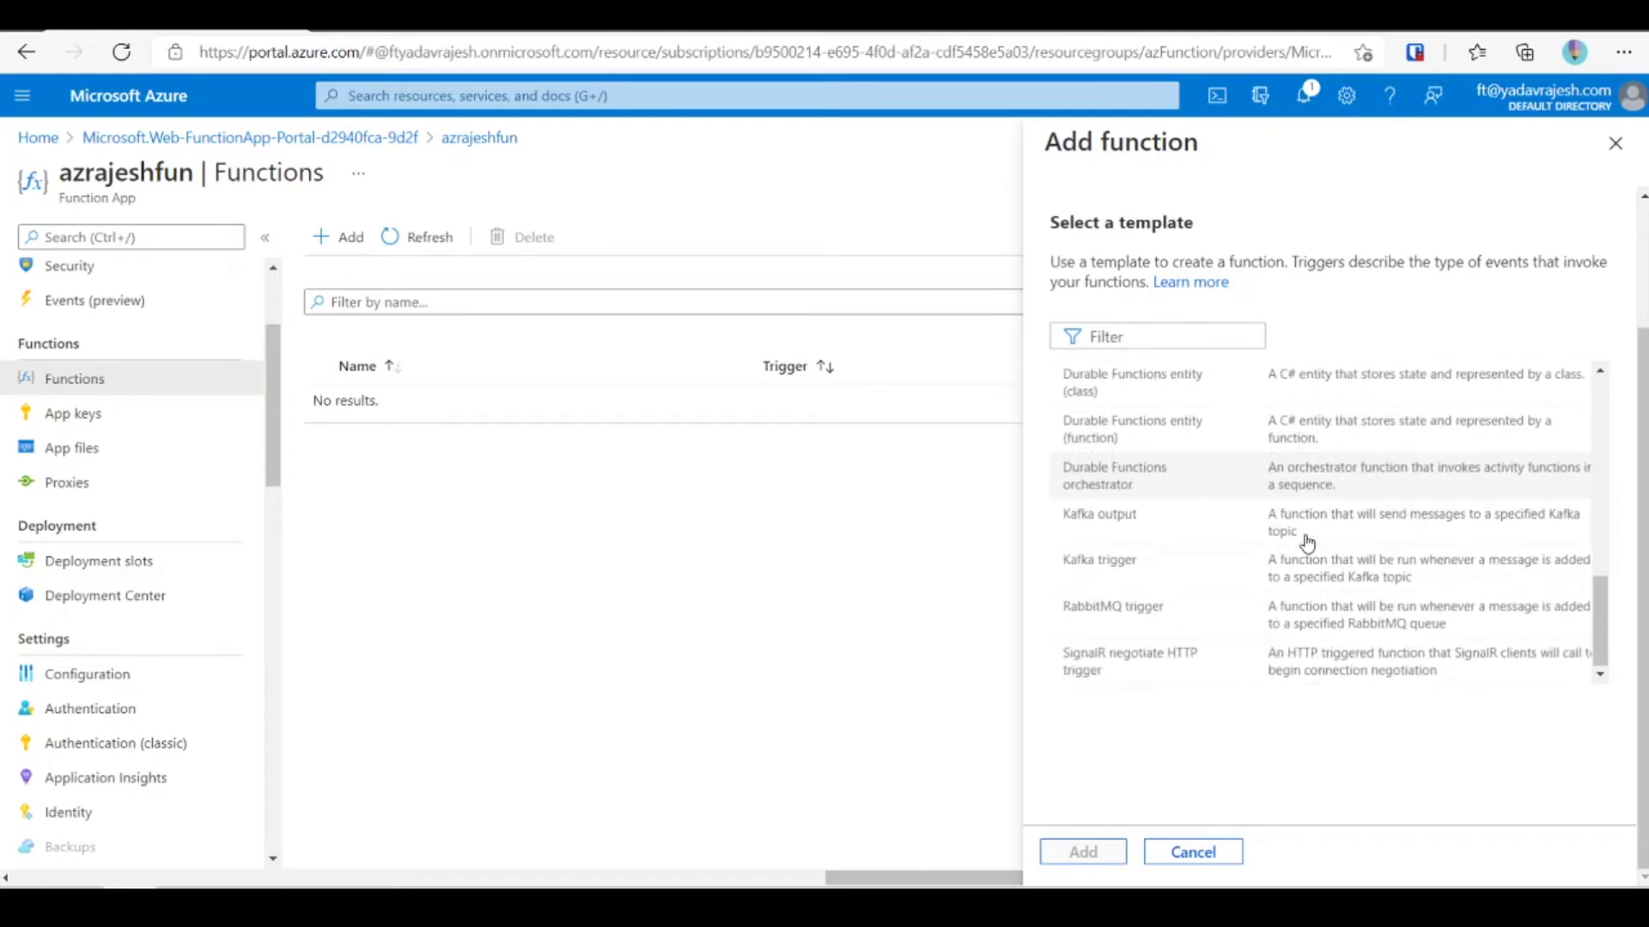
pyautogui.scroll(10, 1306, 542)
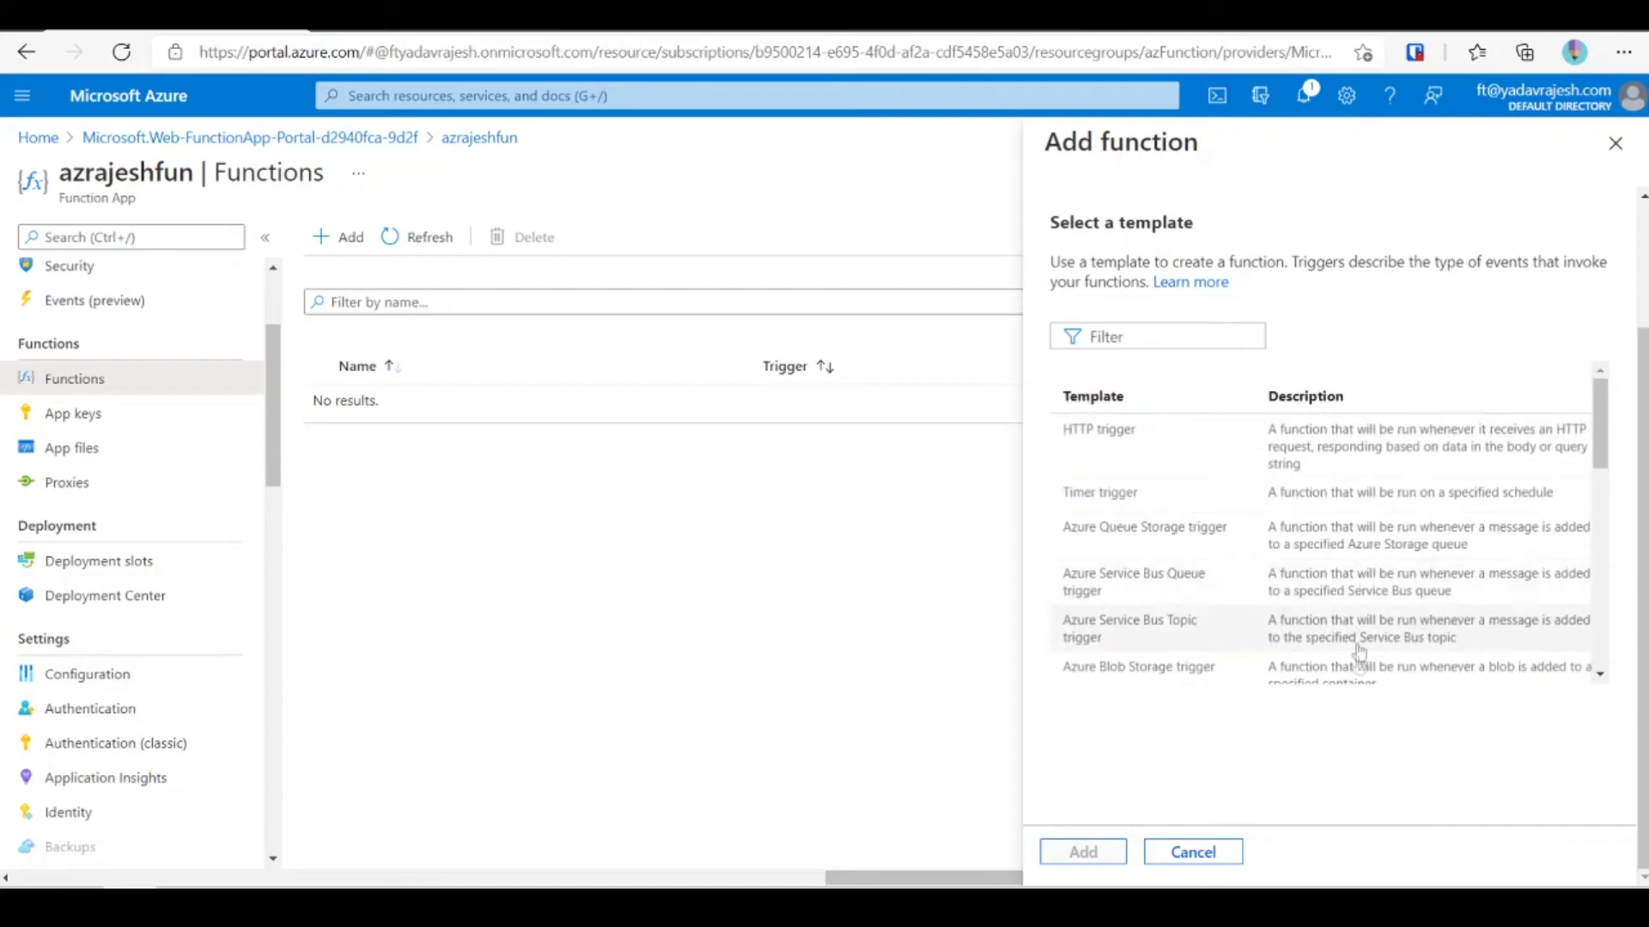
# Keep the development environment as Develop in portal and select the HTTP trigger template for the new function.
pyautogui.scroll(2, 1357, 653)
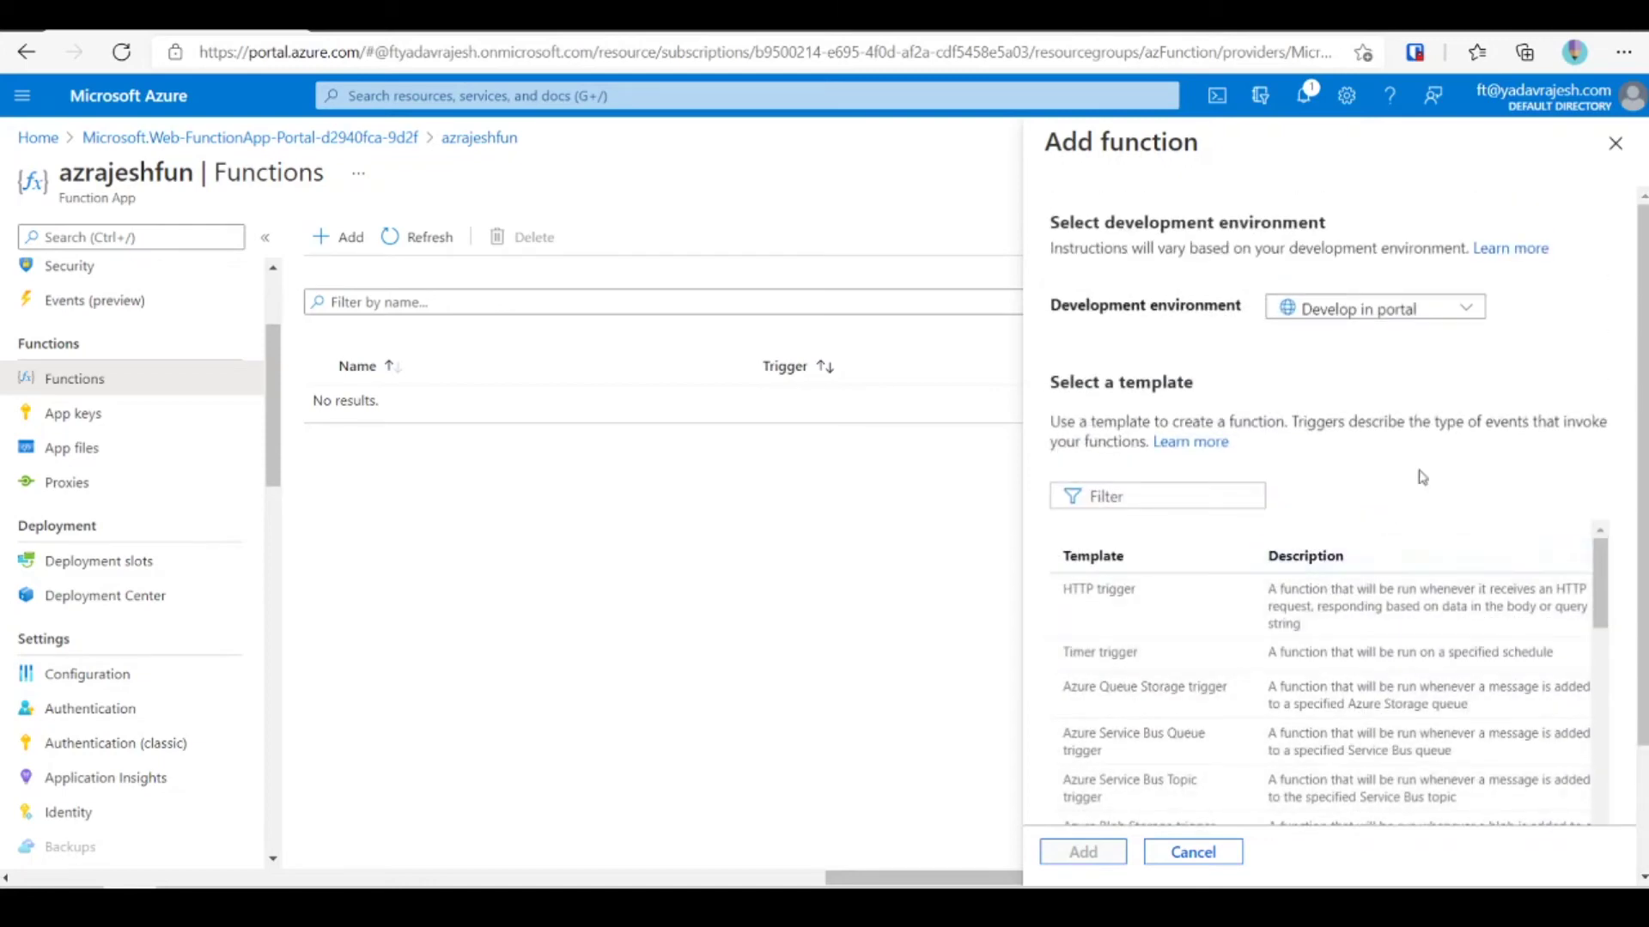
pyautogui.click(1400, 311)
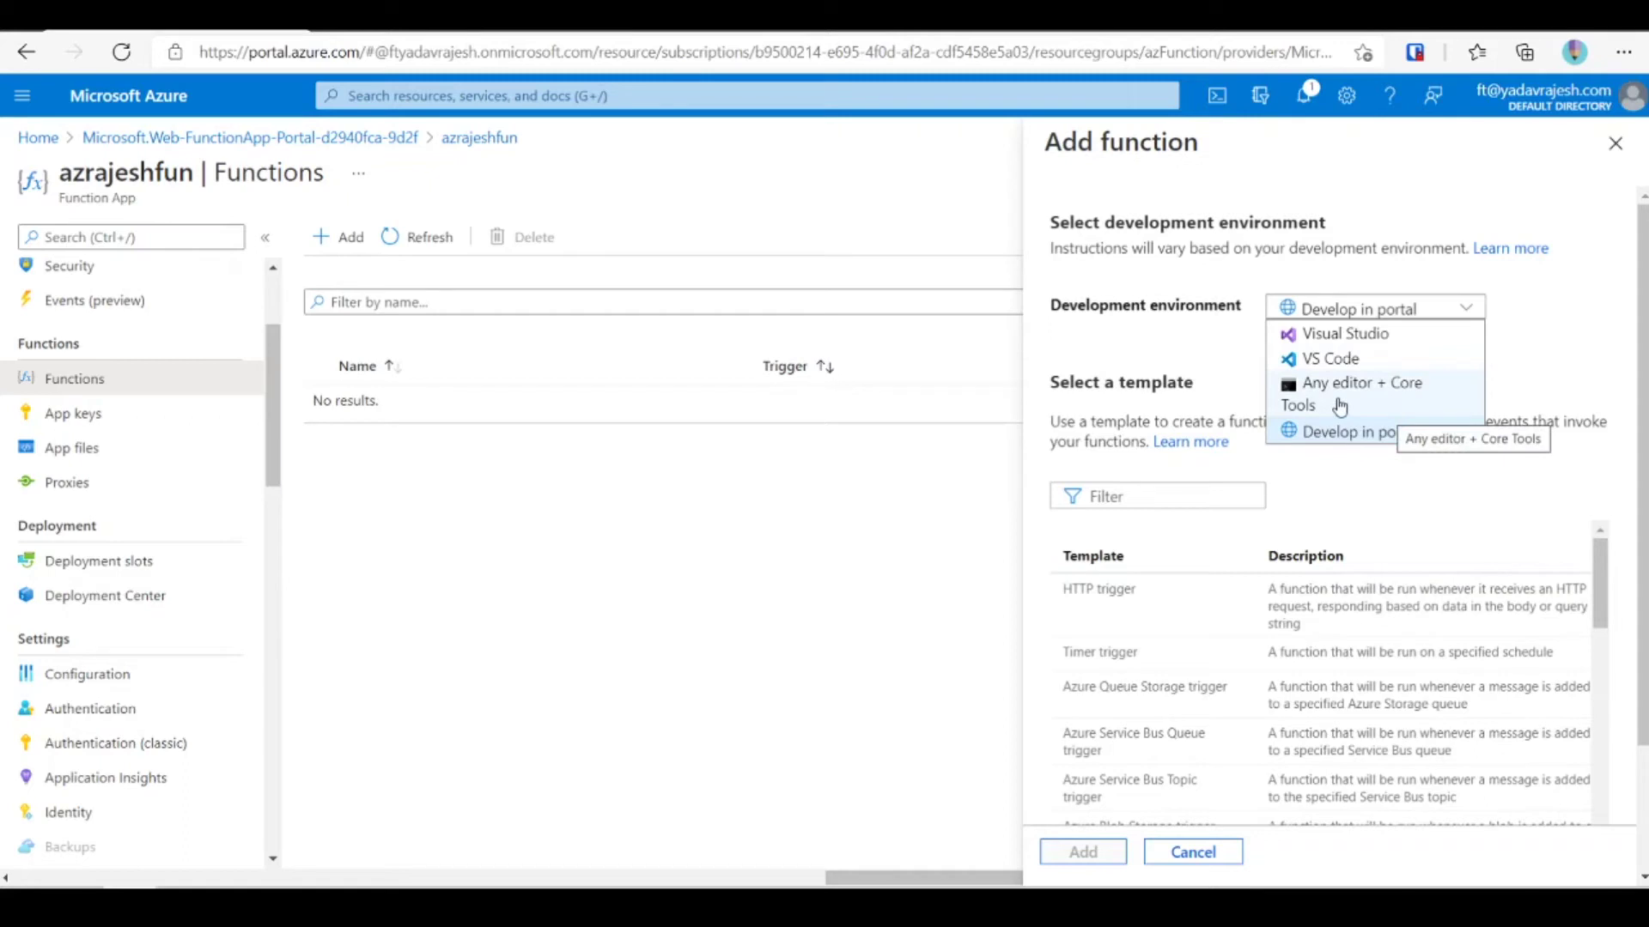
pyautogui.click(1381, 438)
pyautogui.scroll(-2, 1516, 490)
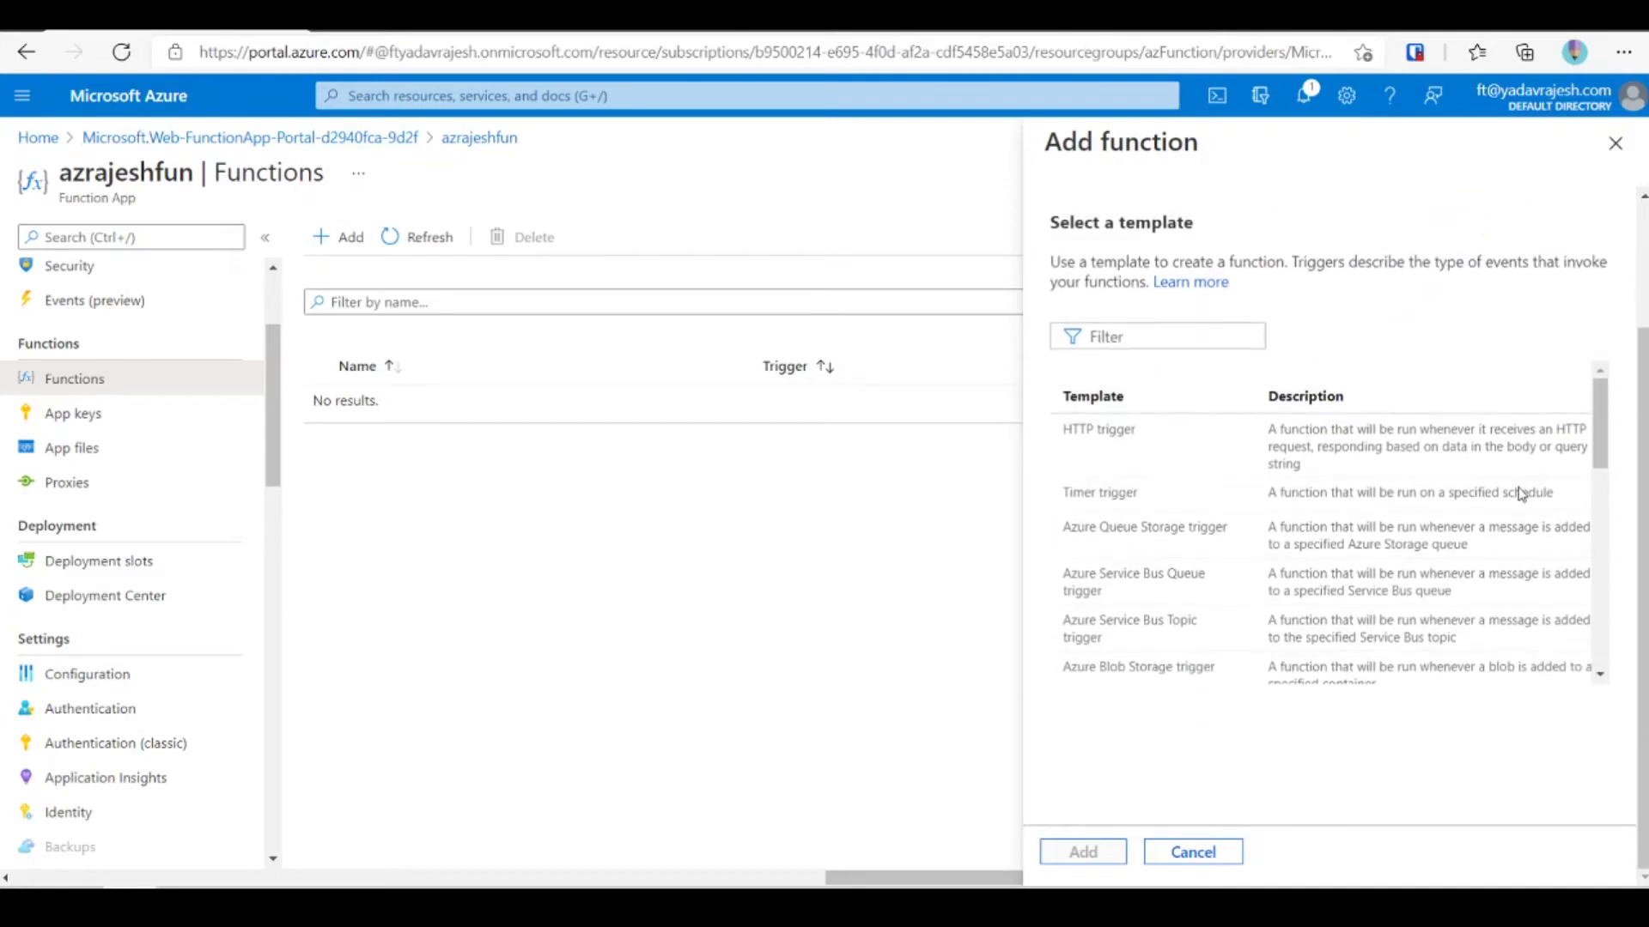
pyautogui.click(1166, 439)
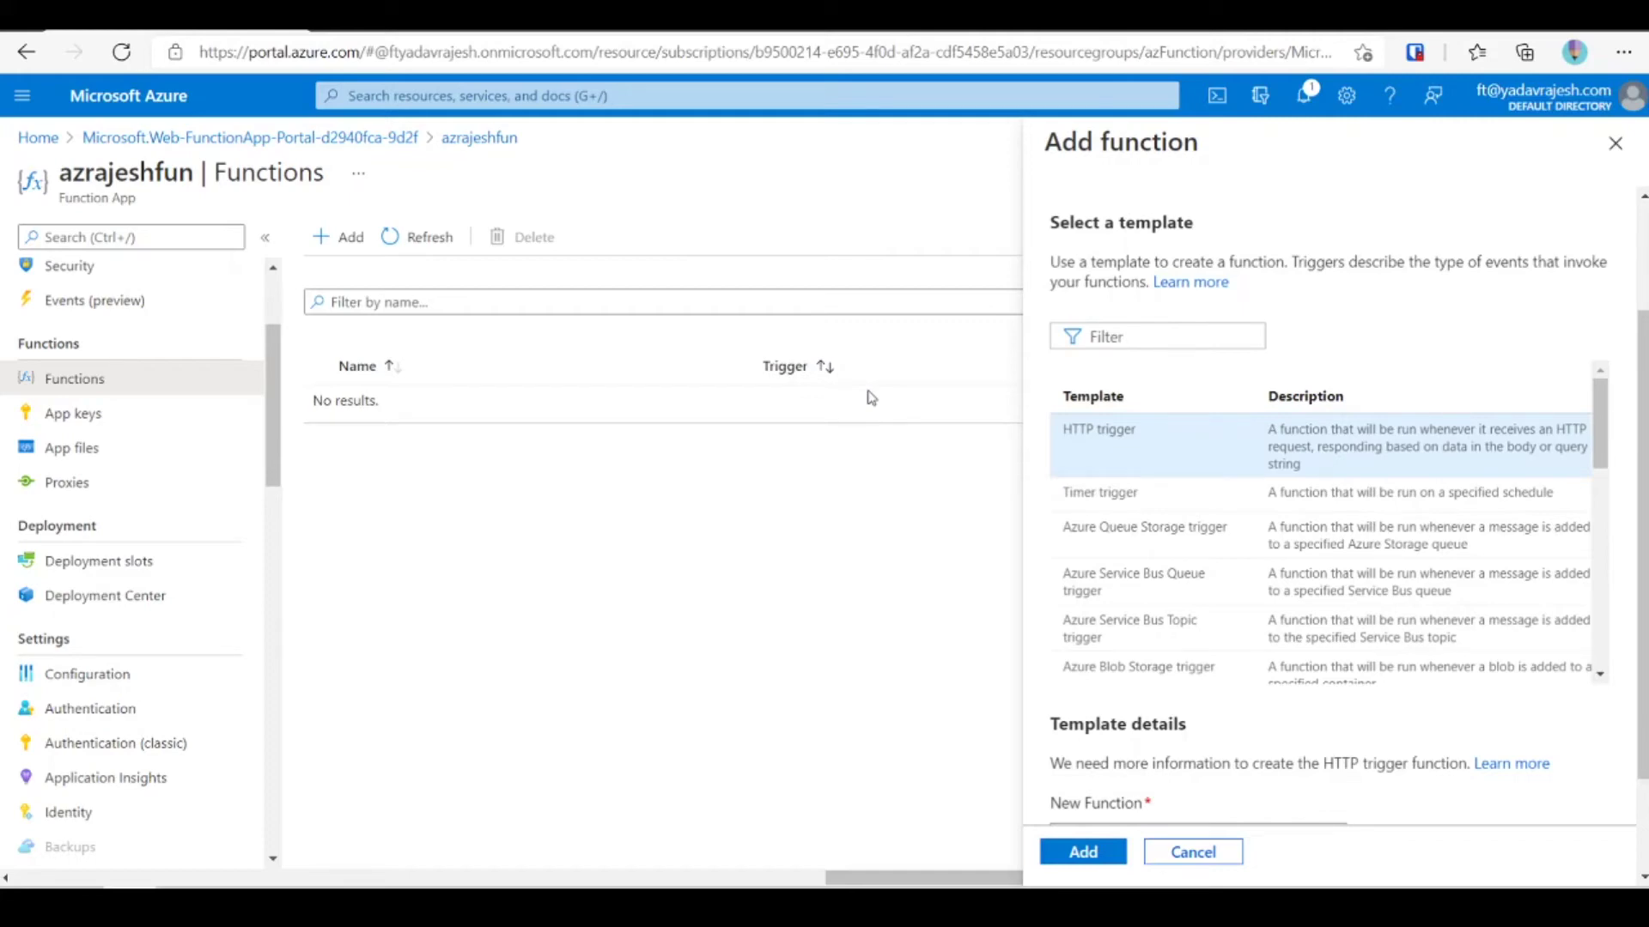
# Name the new HTTP trigger function helloFunction in the template details.
pyautogui.scroll(-3, 1374, 566)
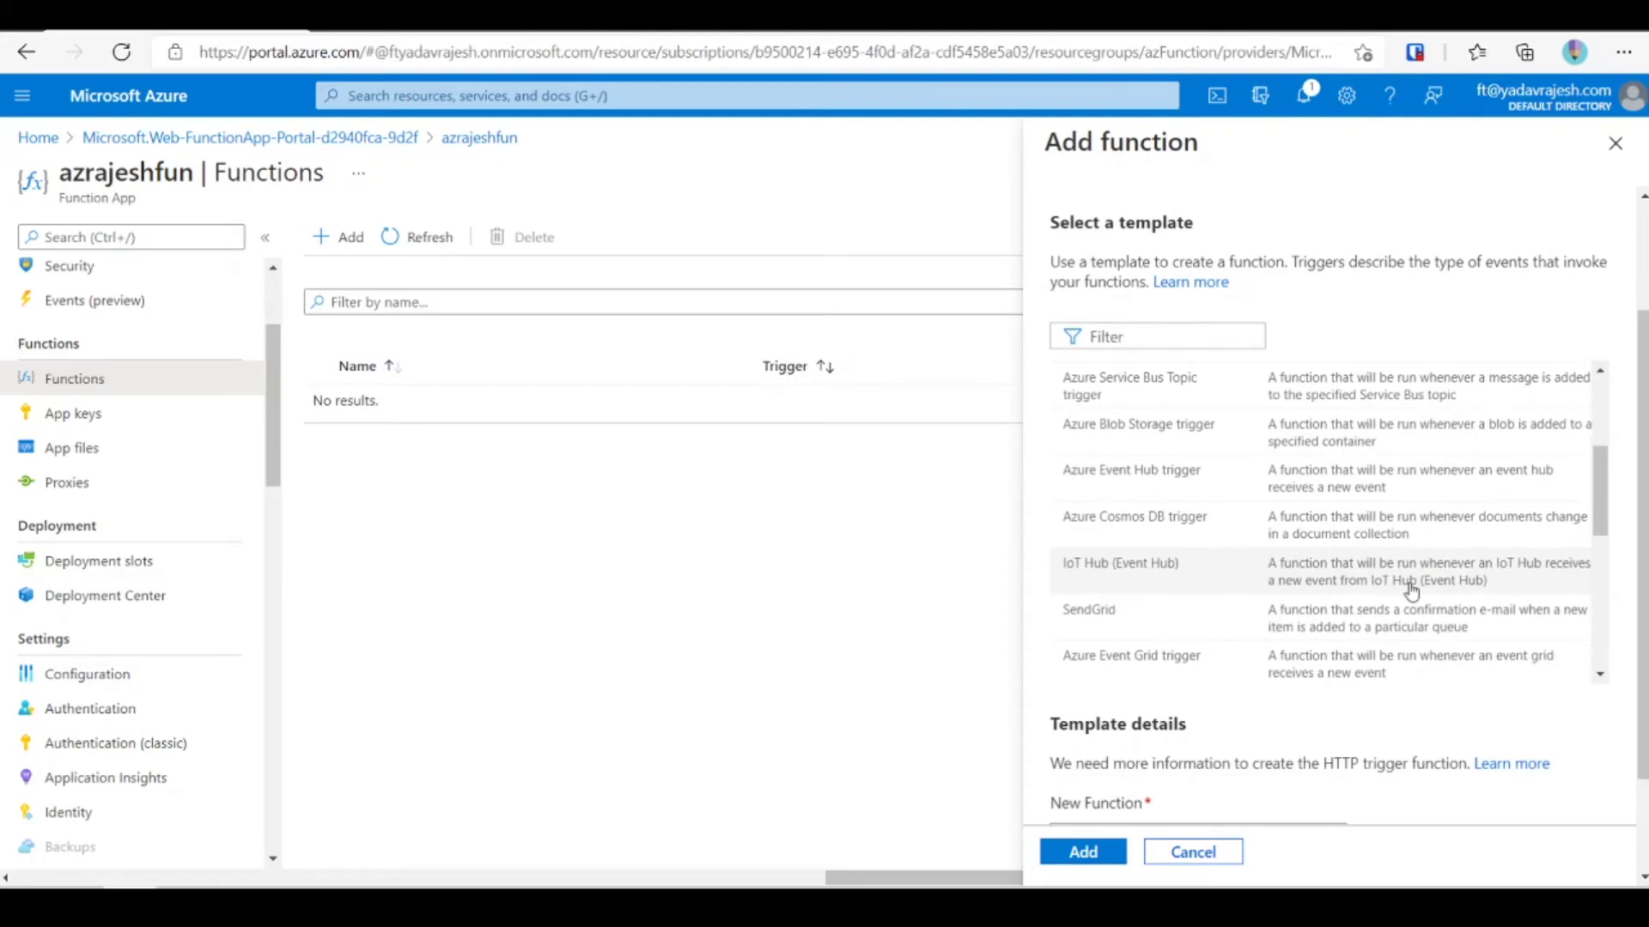
pyautogui.scroll(-5, 1411, 591)
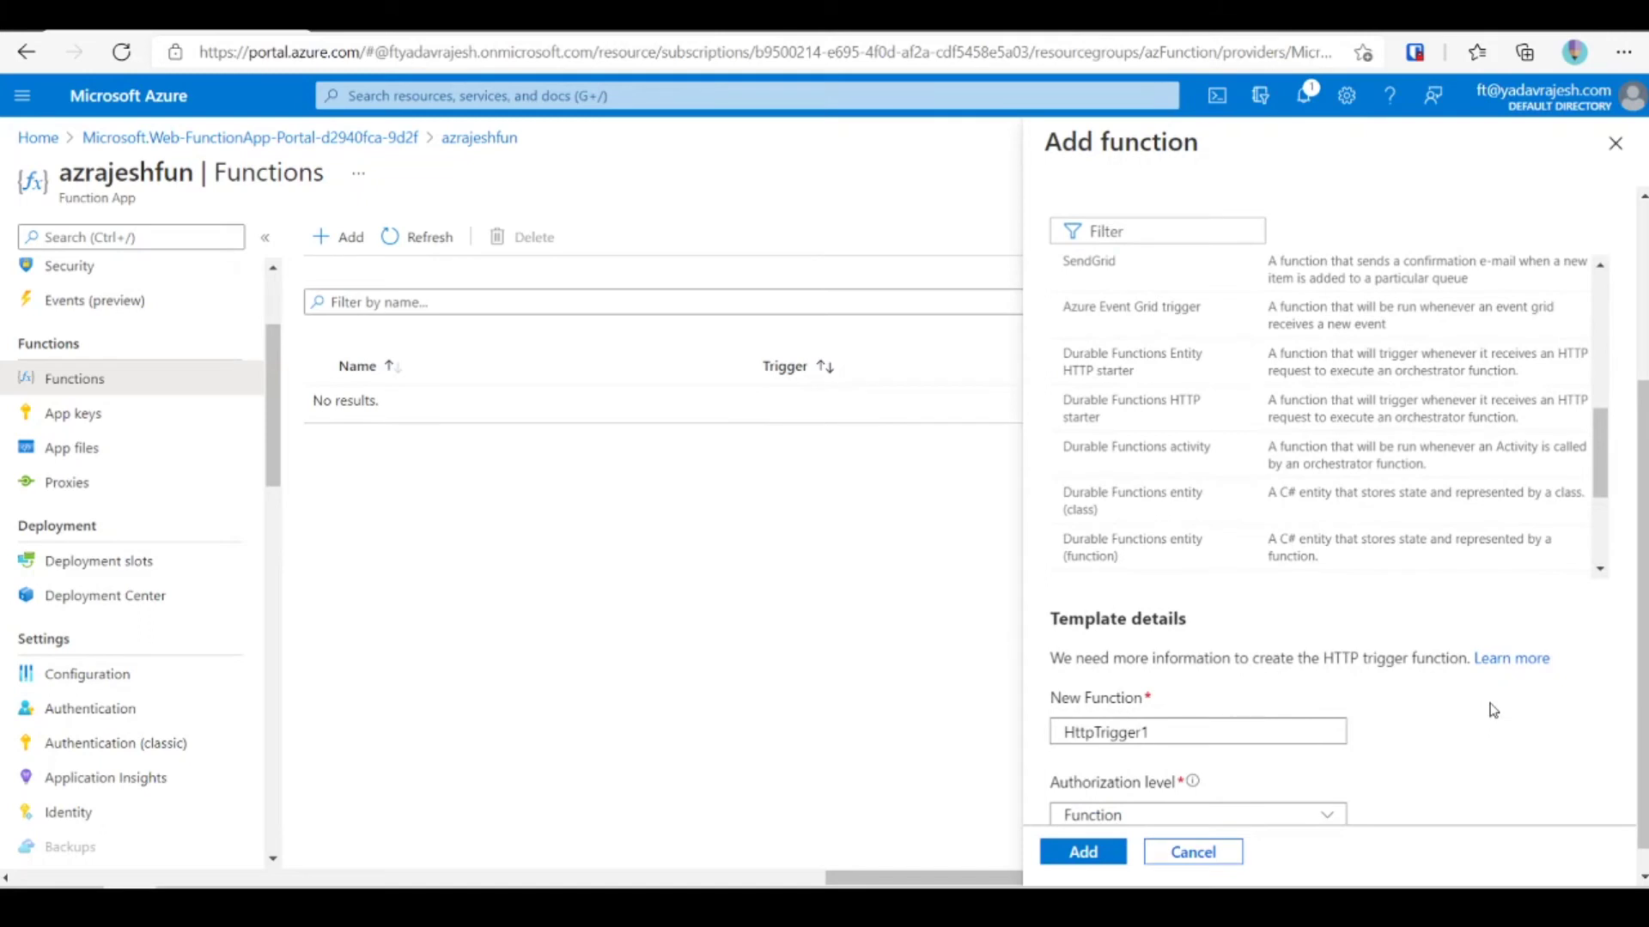
pyautogui.scroll(-1, 1492, 711)
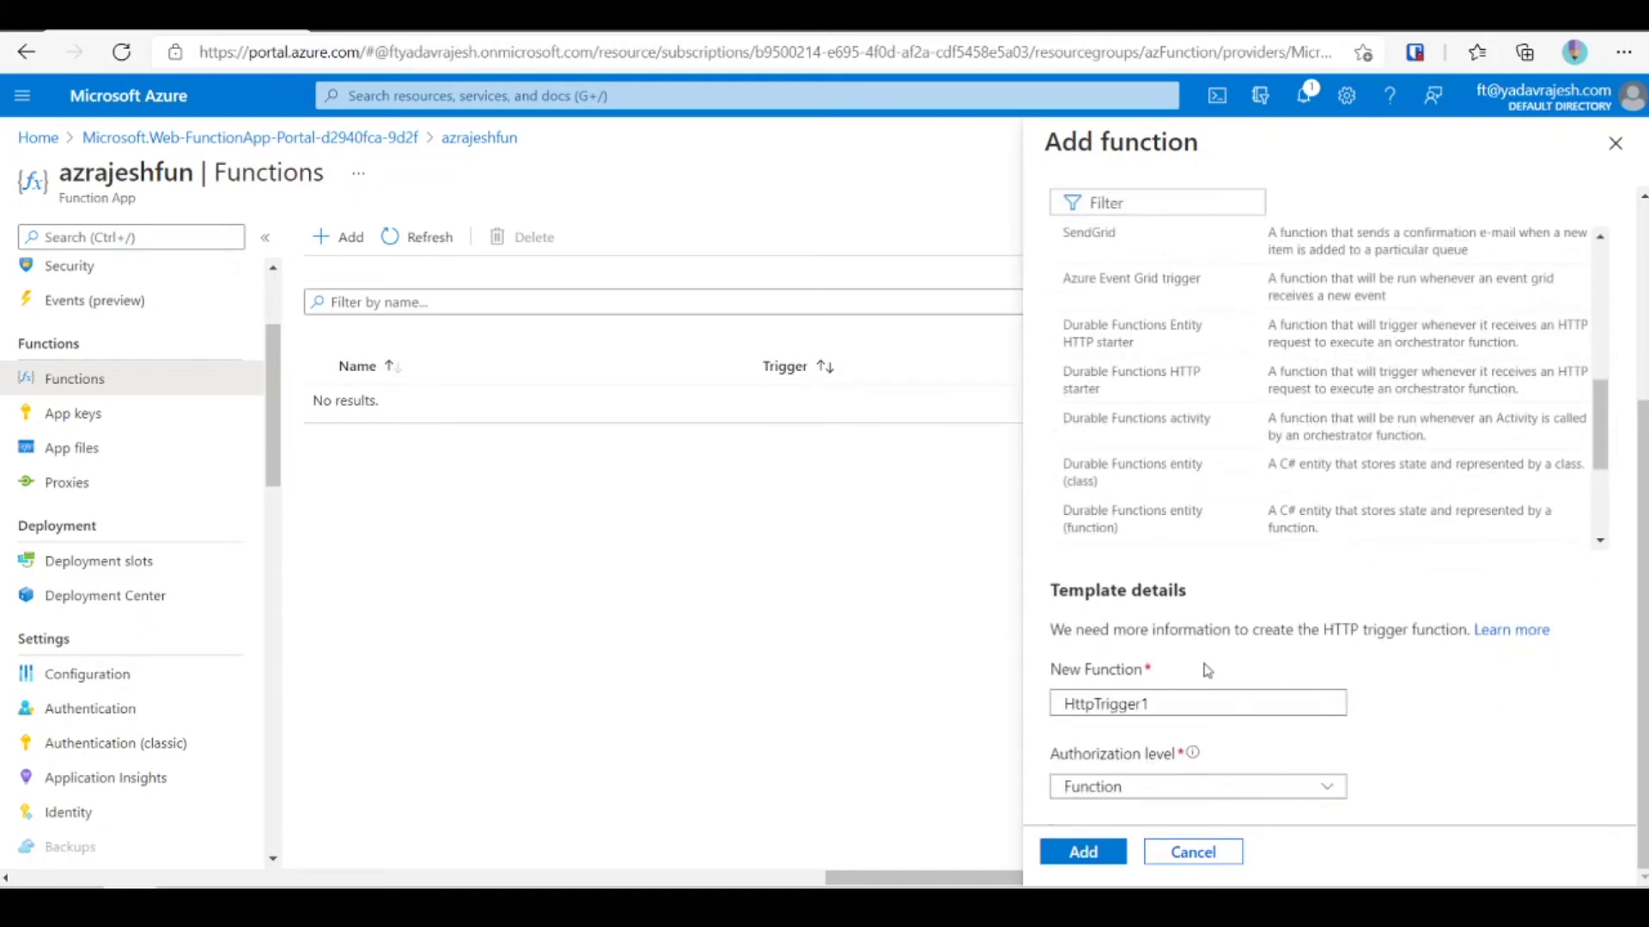
pyautogui.doubleClick(1201, 697)
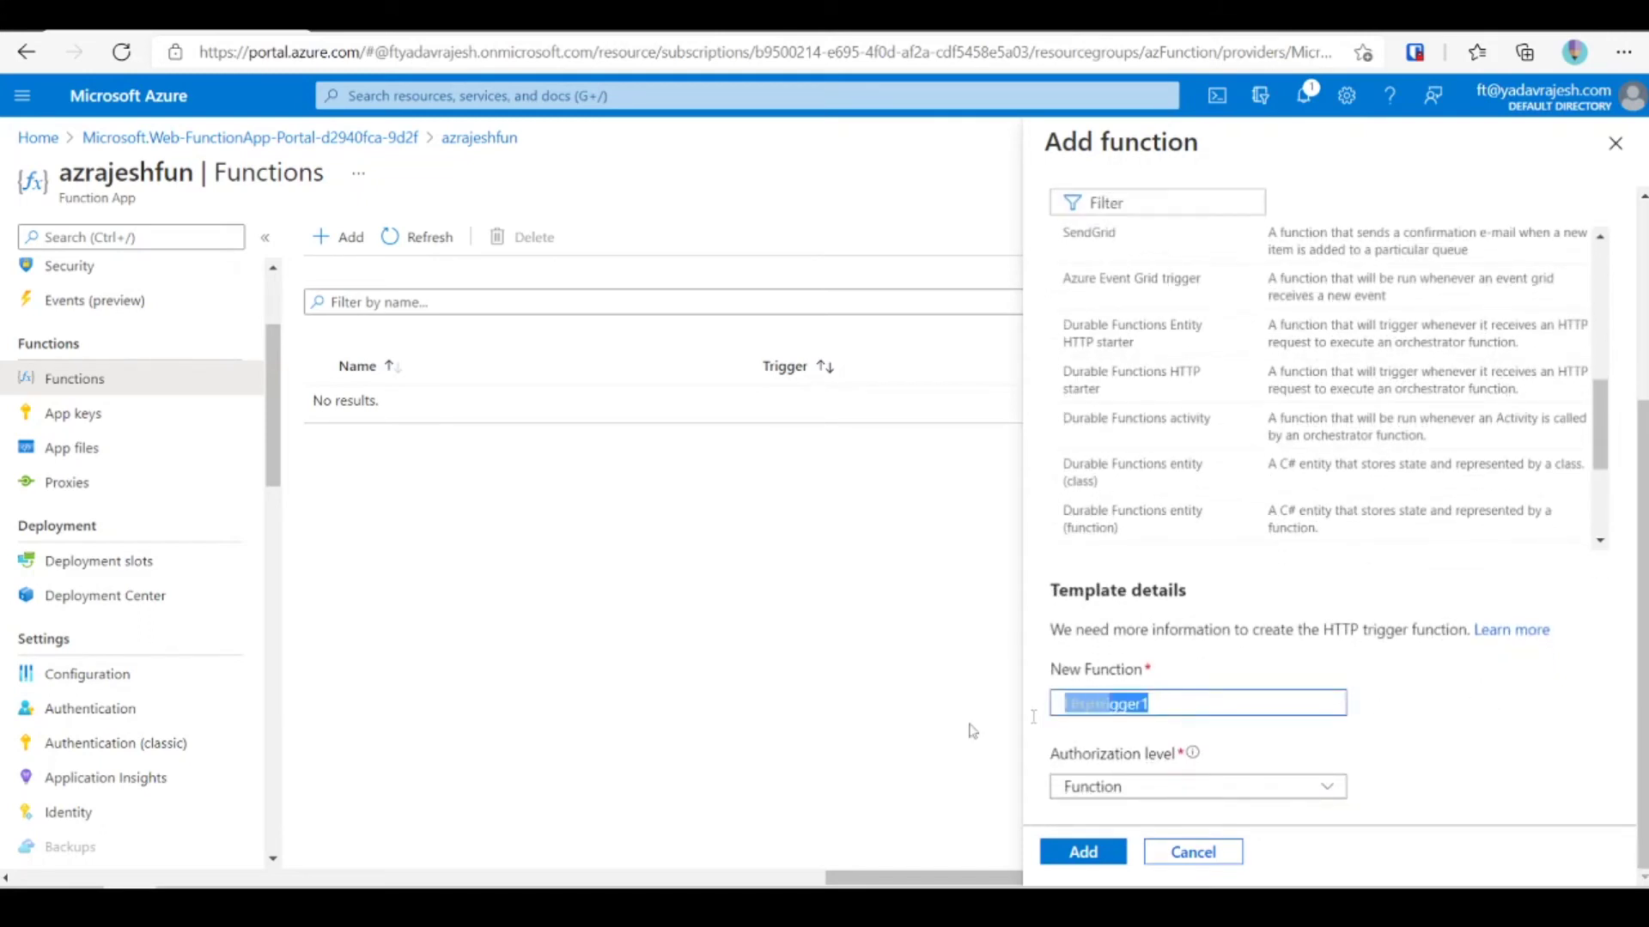
pyautogui.write('e')
pyautogui.write('he')
pyautogui.write('lloFunction')
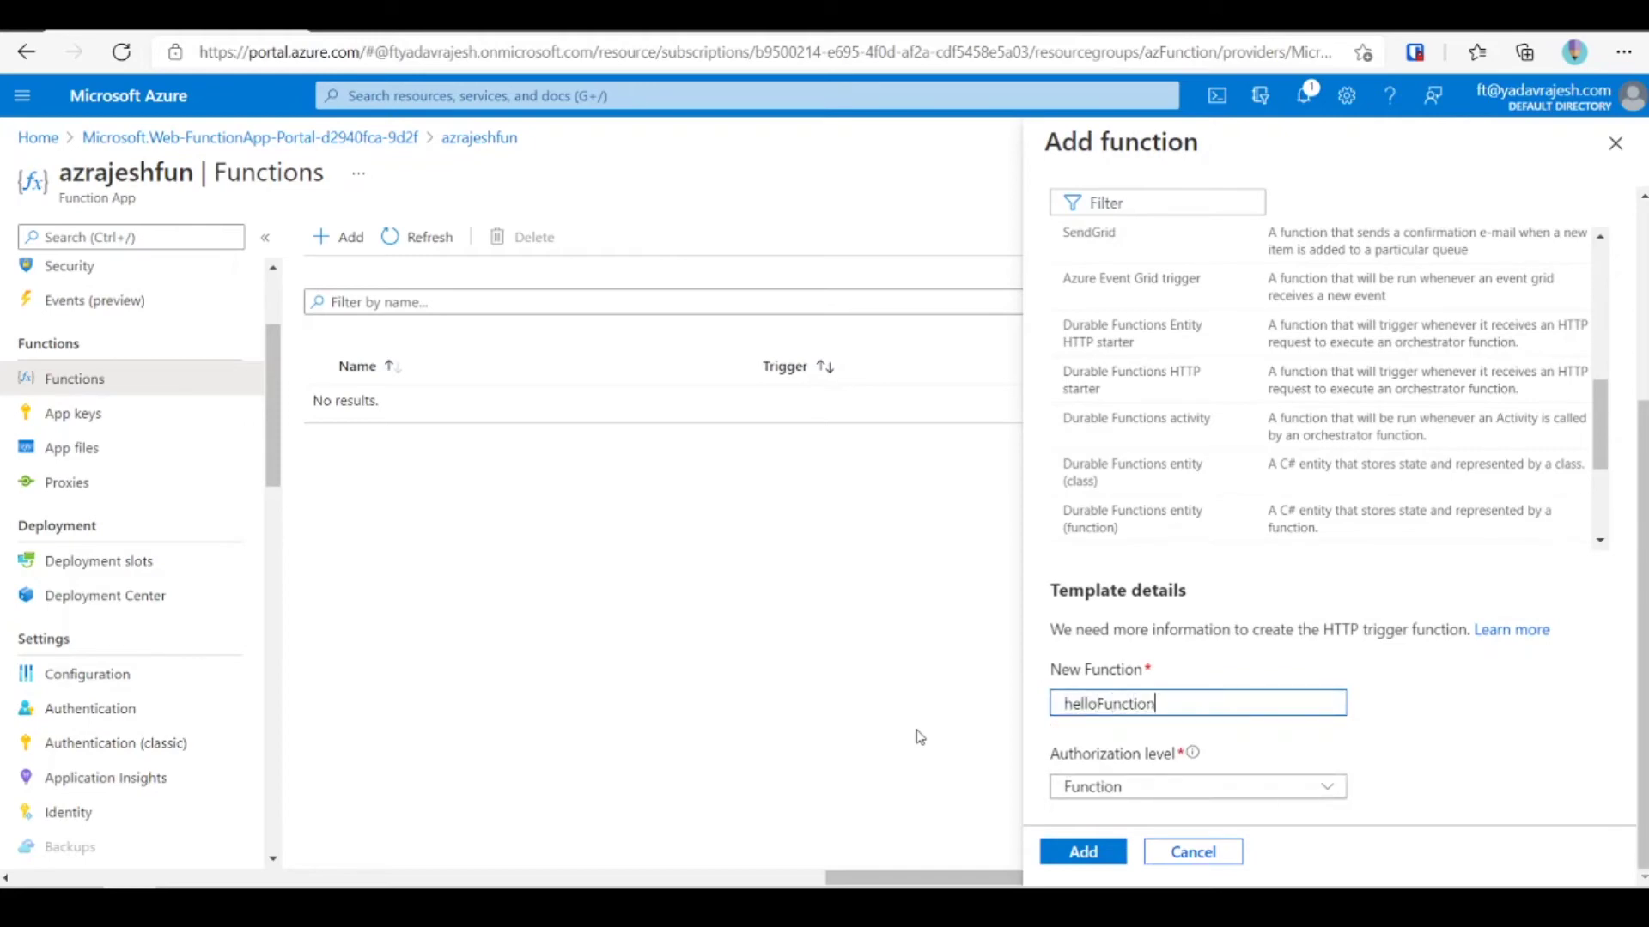
# Set the function's authorization level to Anonymous and create the function.
pyautogui.moveTo(1193, 755)
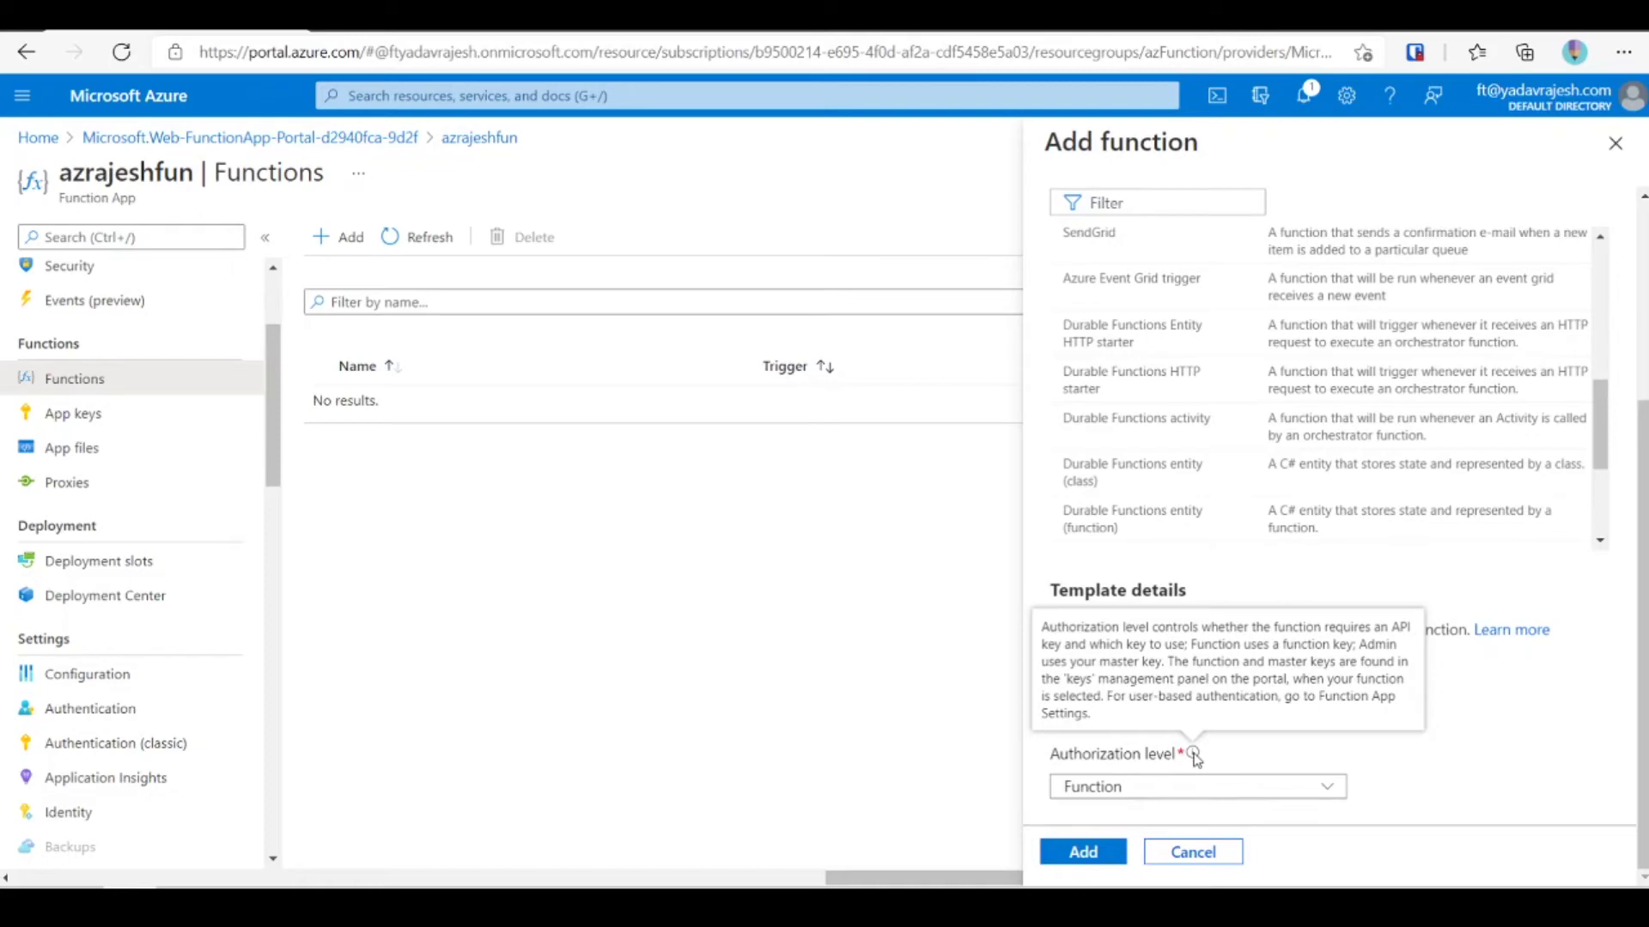
pyautogui.click(1326, 786)
pyautogui.click(1424, 769)
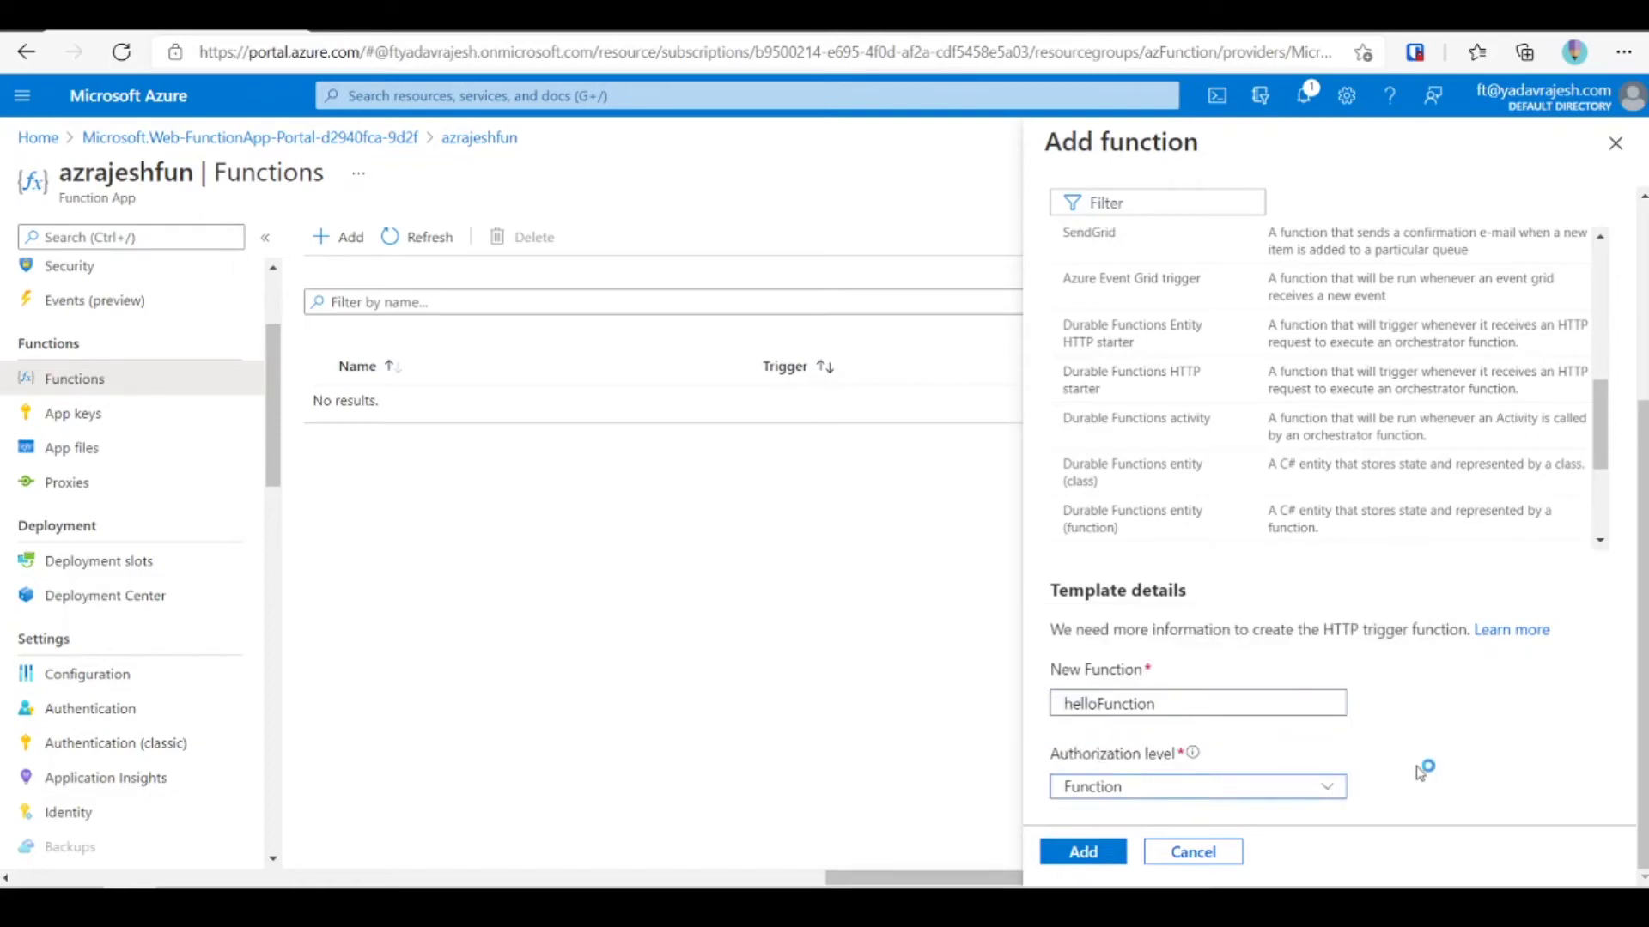
pyautogui.click(1316, 792)
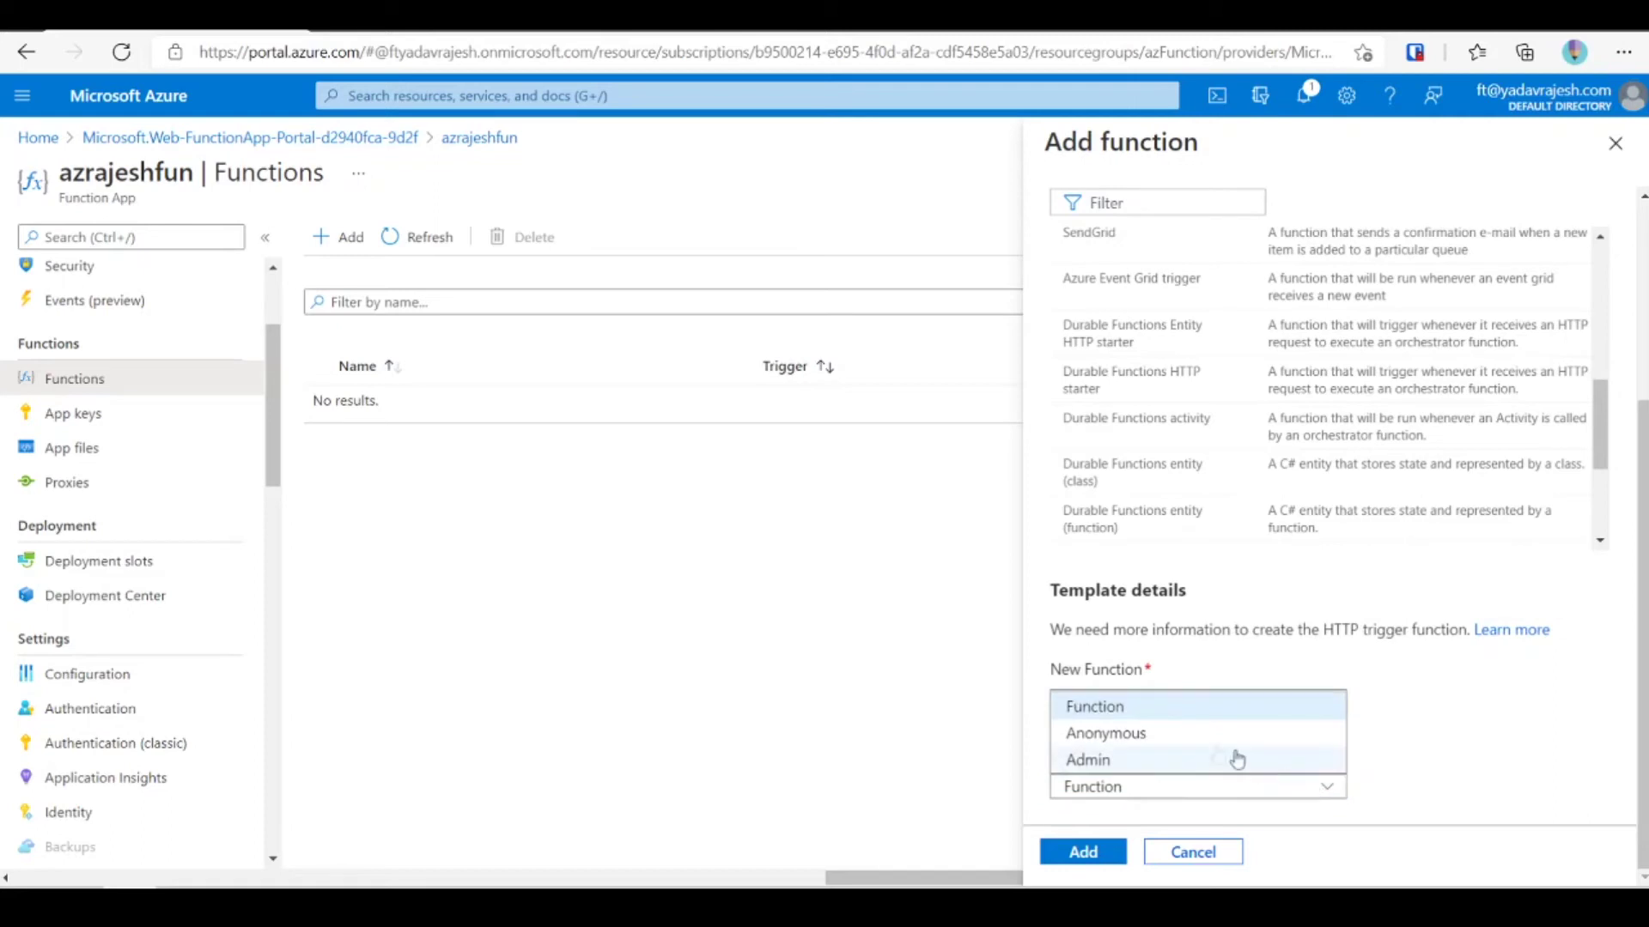
pyautogui.click(1173, 734)
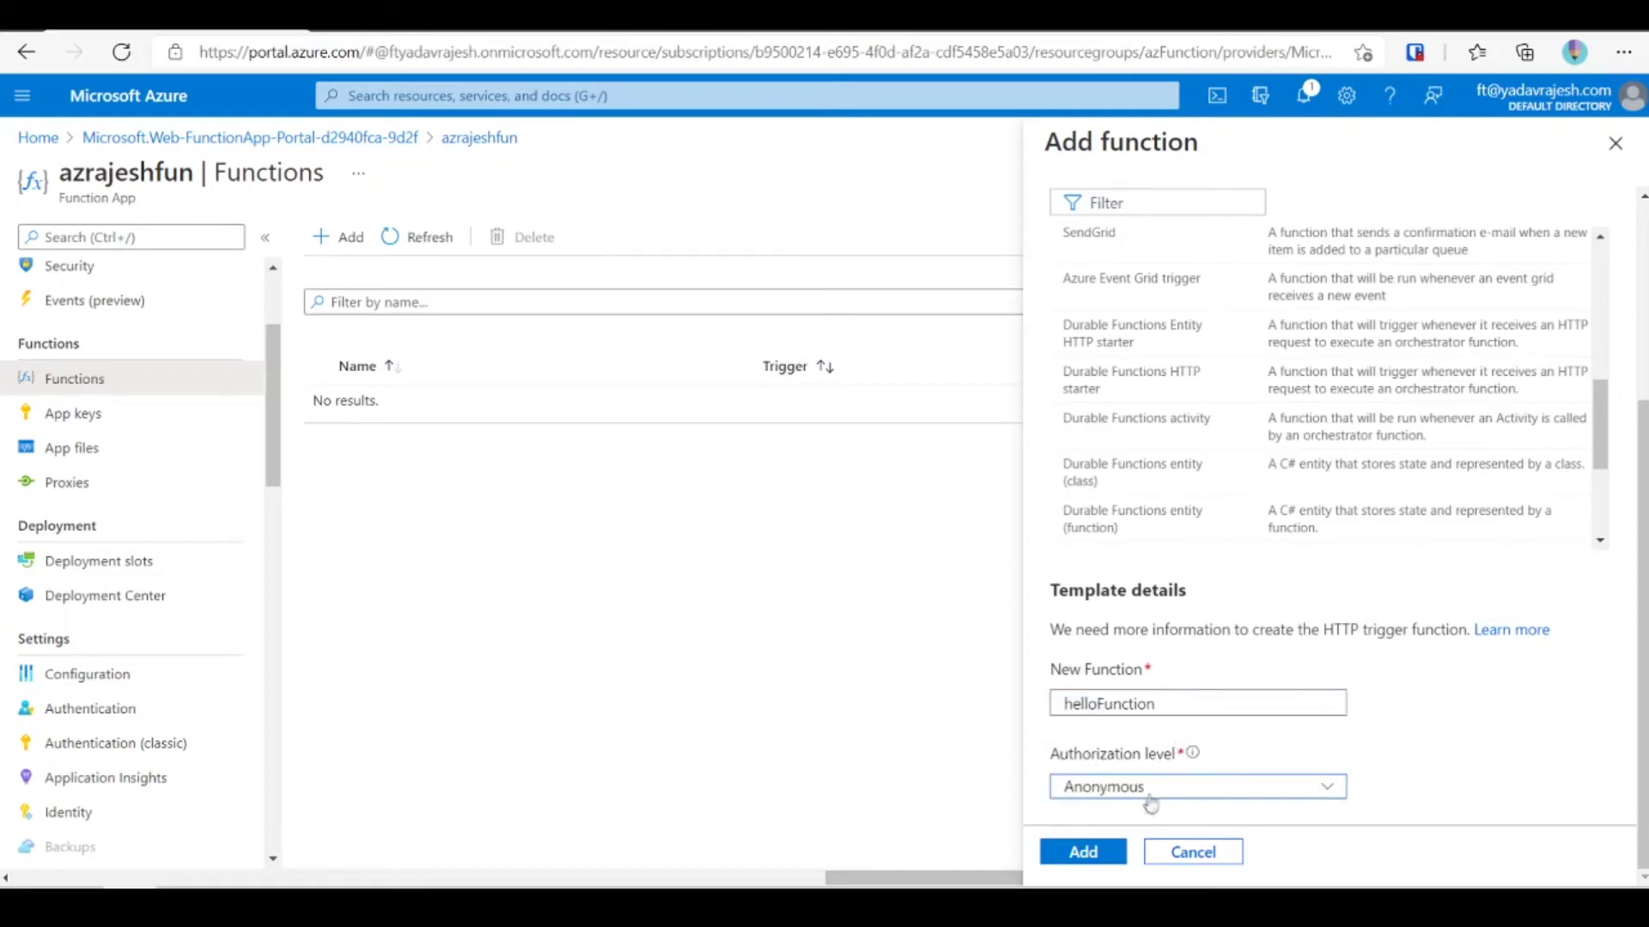
pyautogui.click(1225, 800)
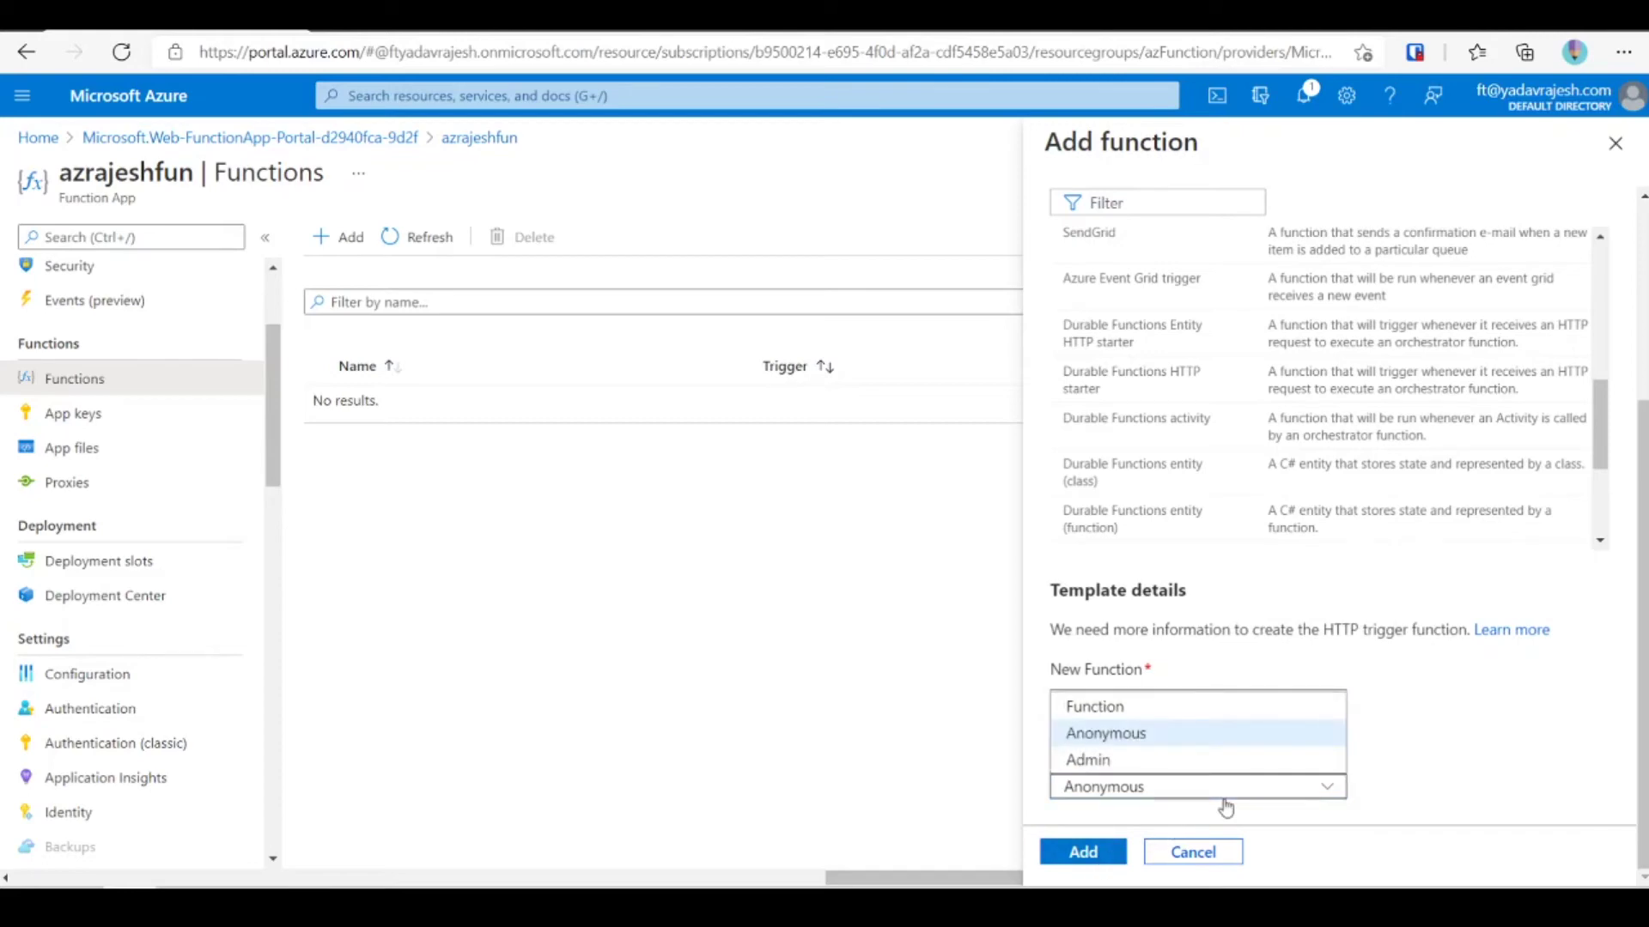
pyautogui.click(1497, 770)
pyautogui.click(1081, 853)
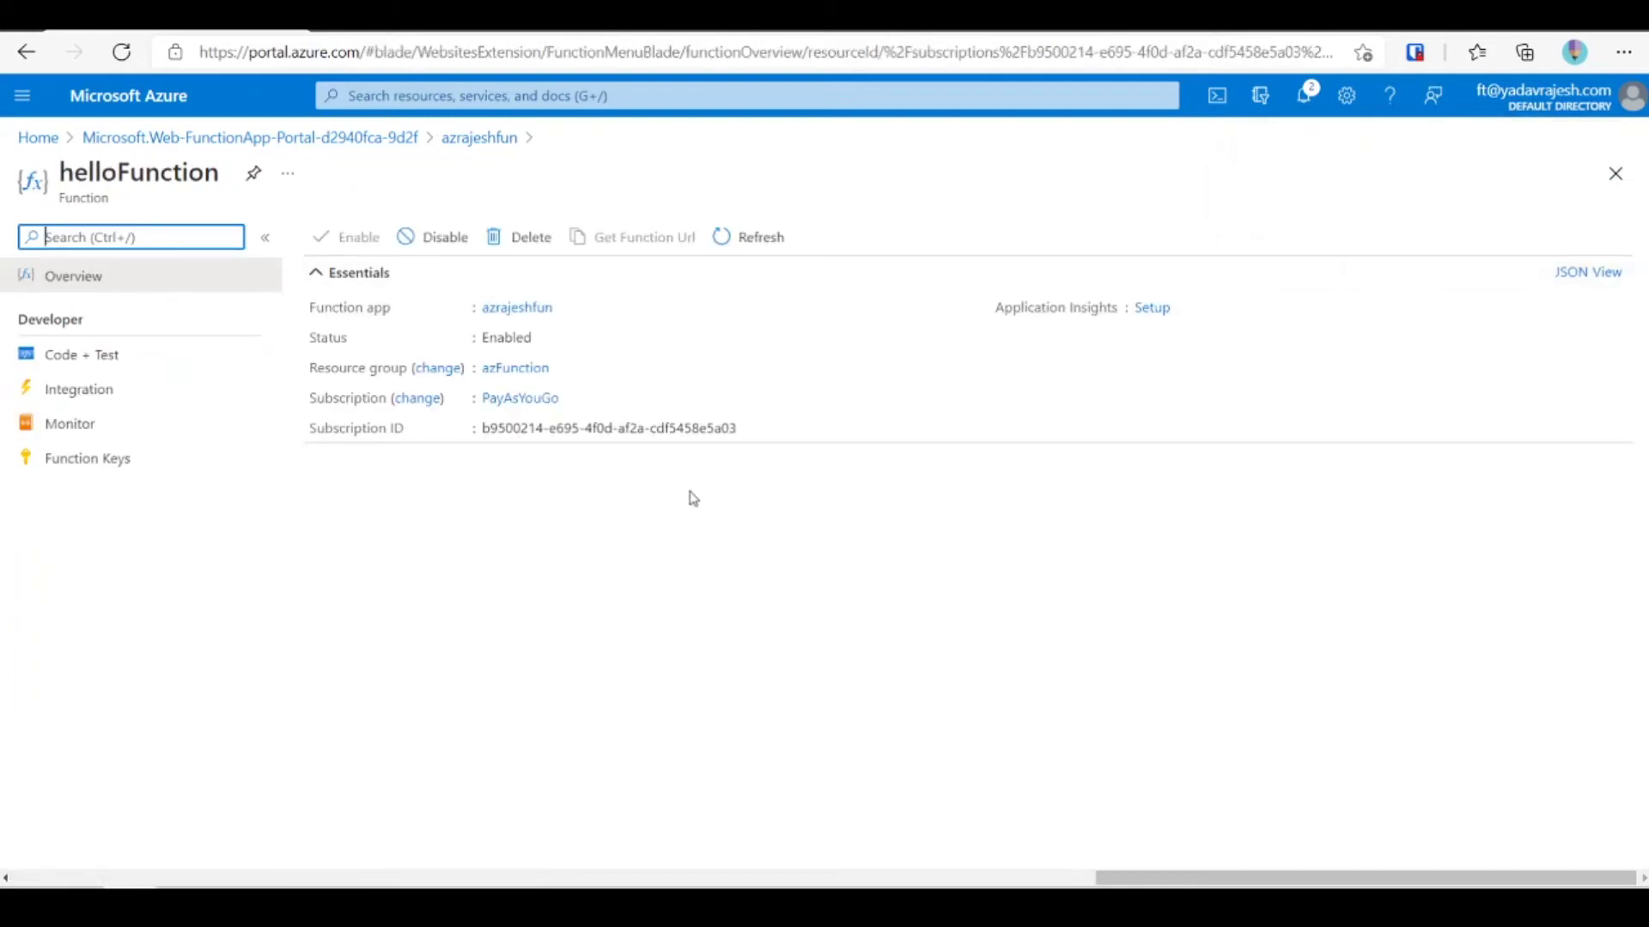
# Open helloFunction's code and examine run.csx, particularly the Run method with its HttpRequest and ILogger parameters.
pyautogui.click(72, 364)
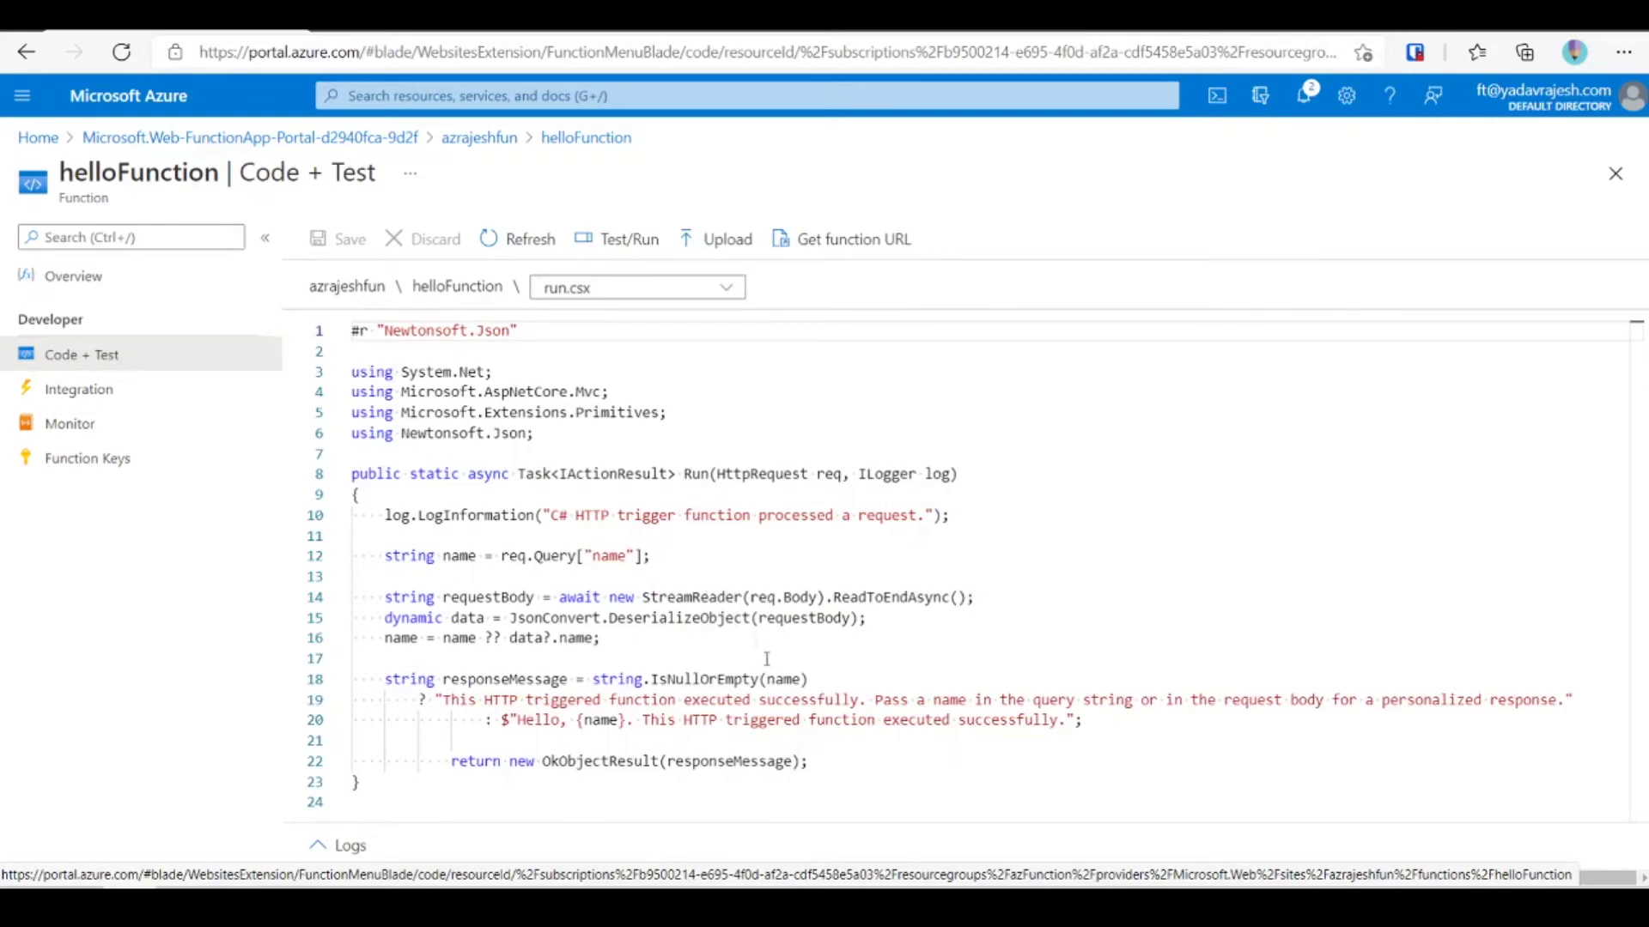
pyautogui.moveTo(514, 777); pyautogui.dragTo(352, 330)
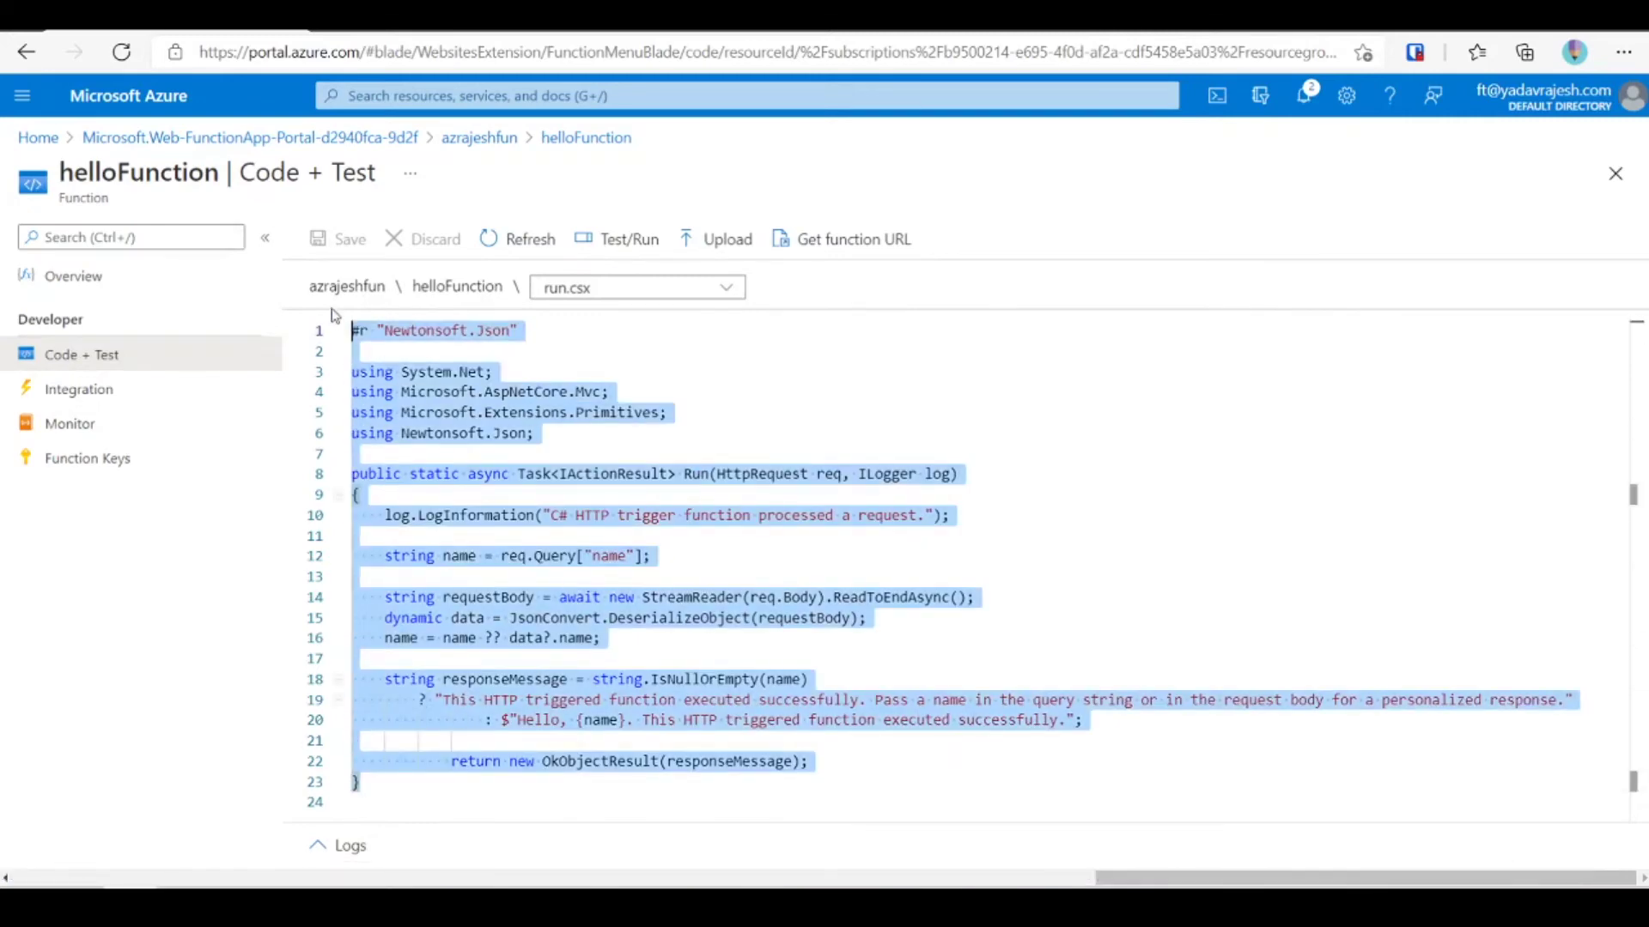
pyautogui.click(646, 468)
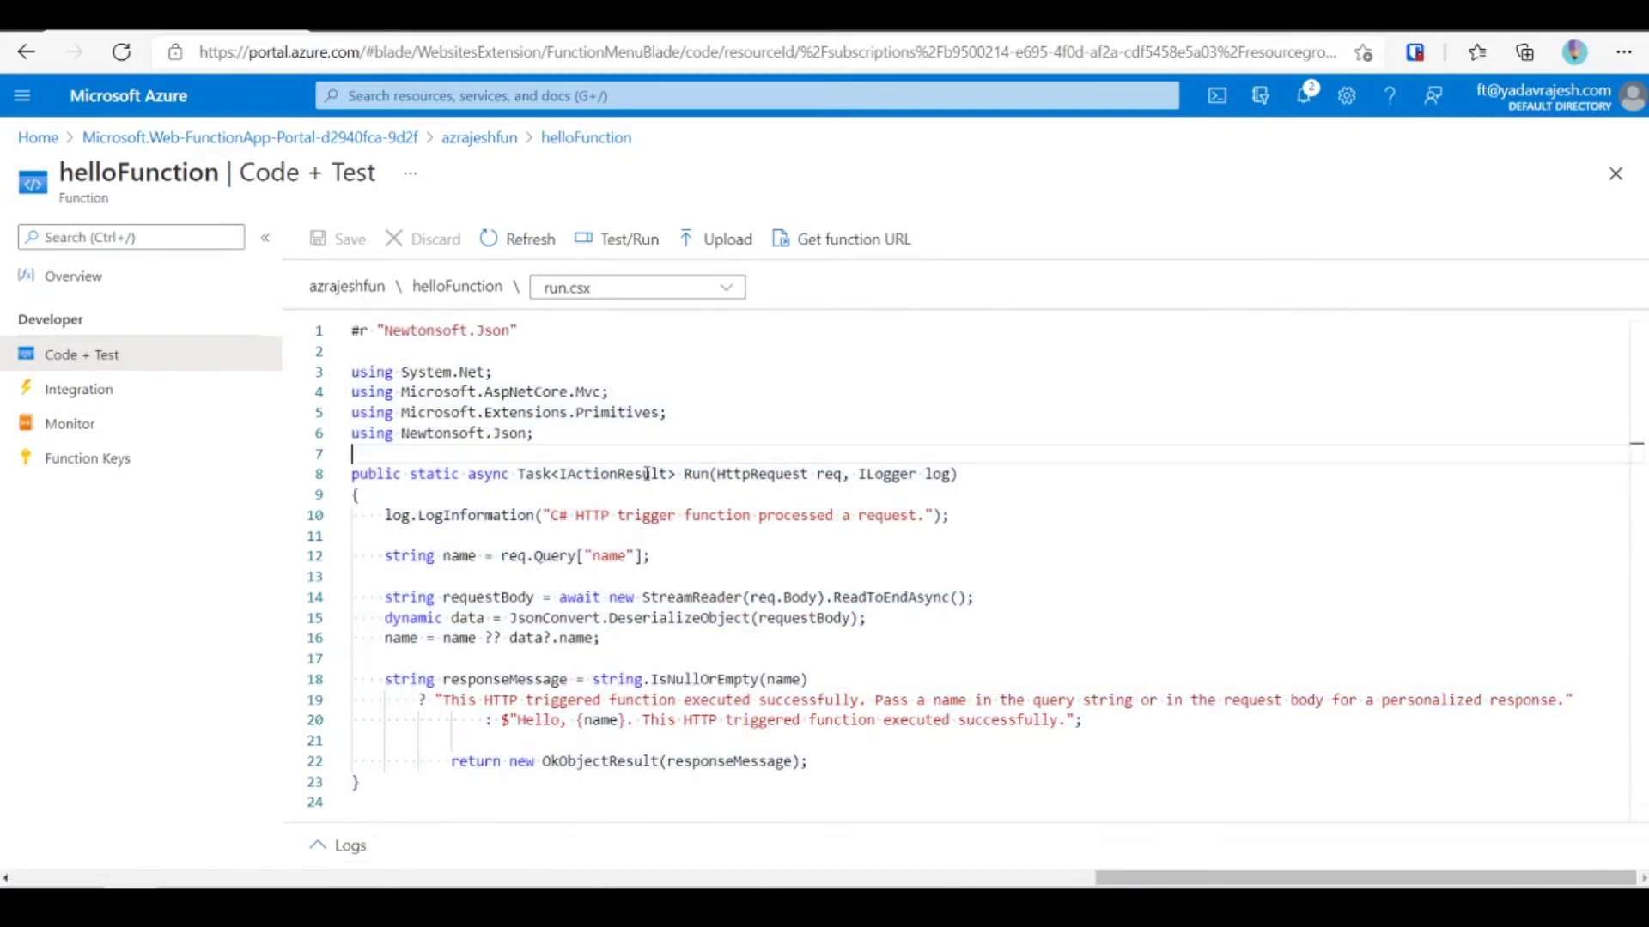
pyautogui.moveTo(445, 791); pyautogui.dragTo(342, 340)
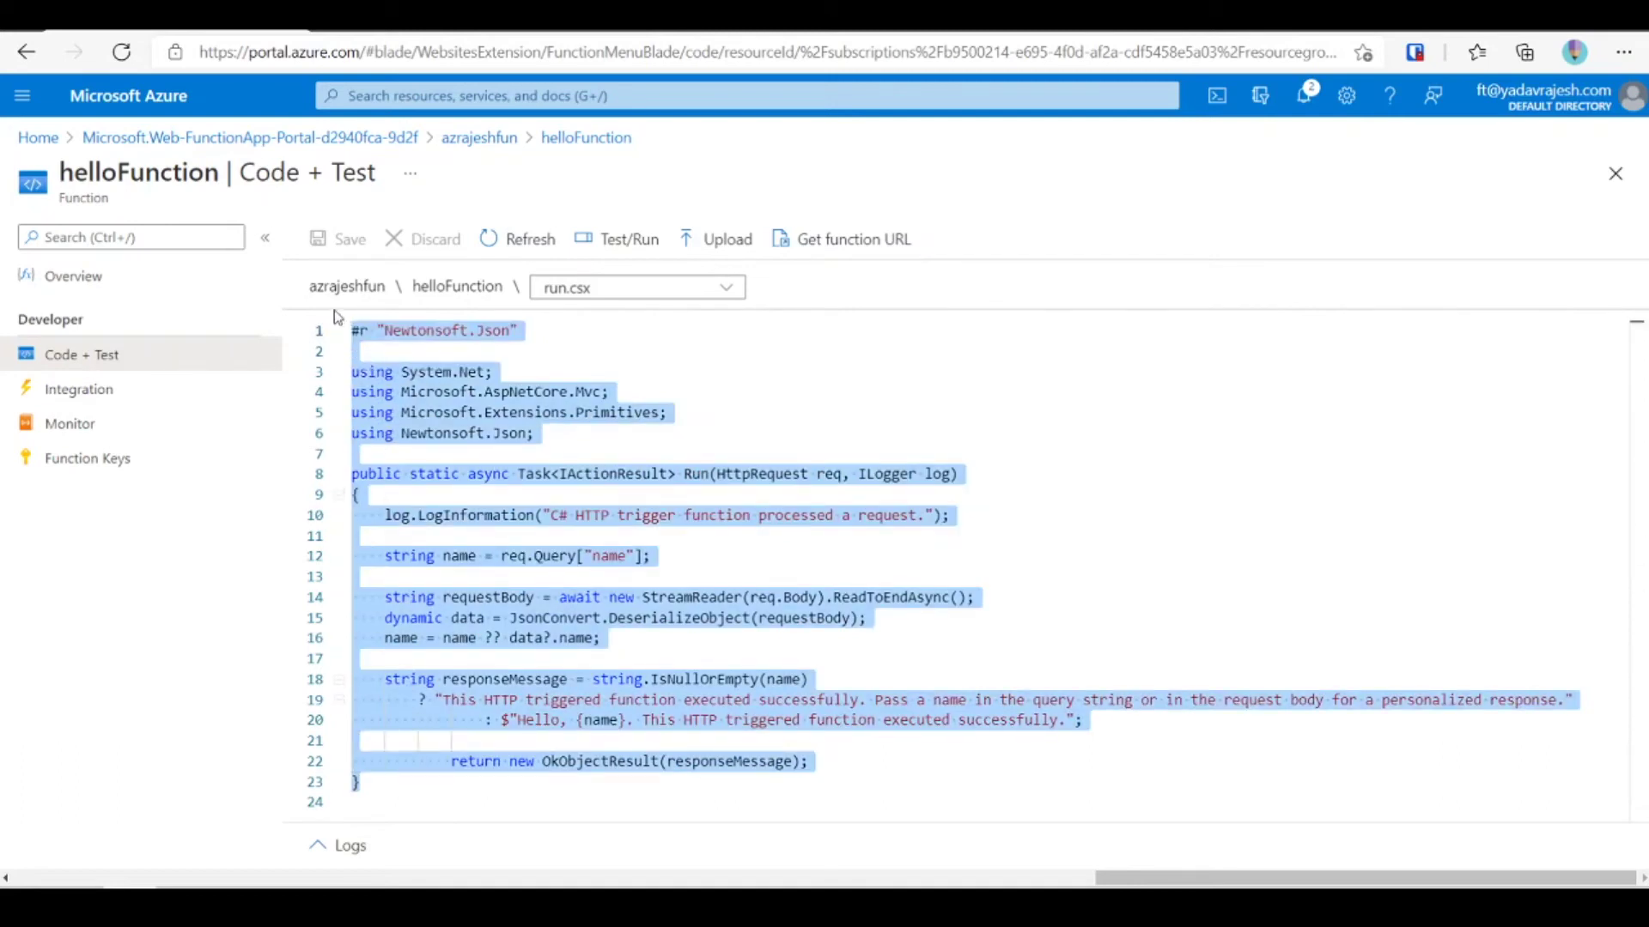
pyautogui.click(728, 548)
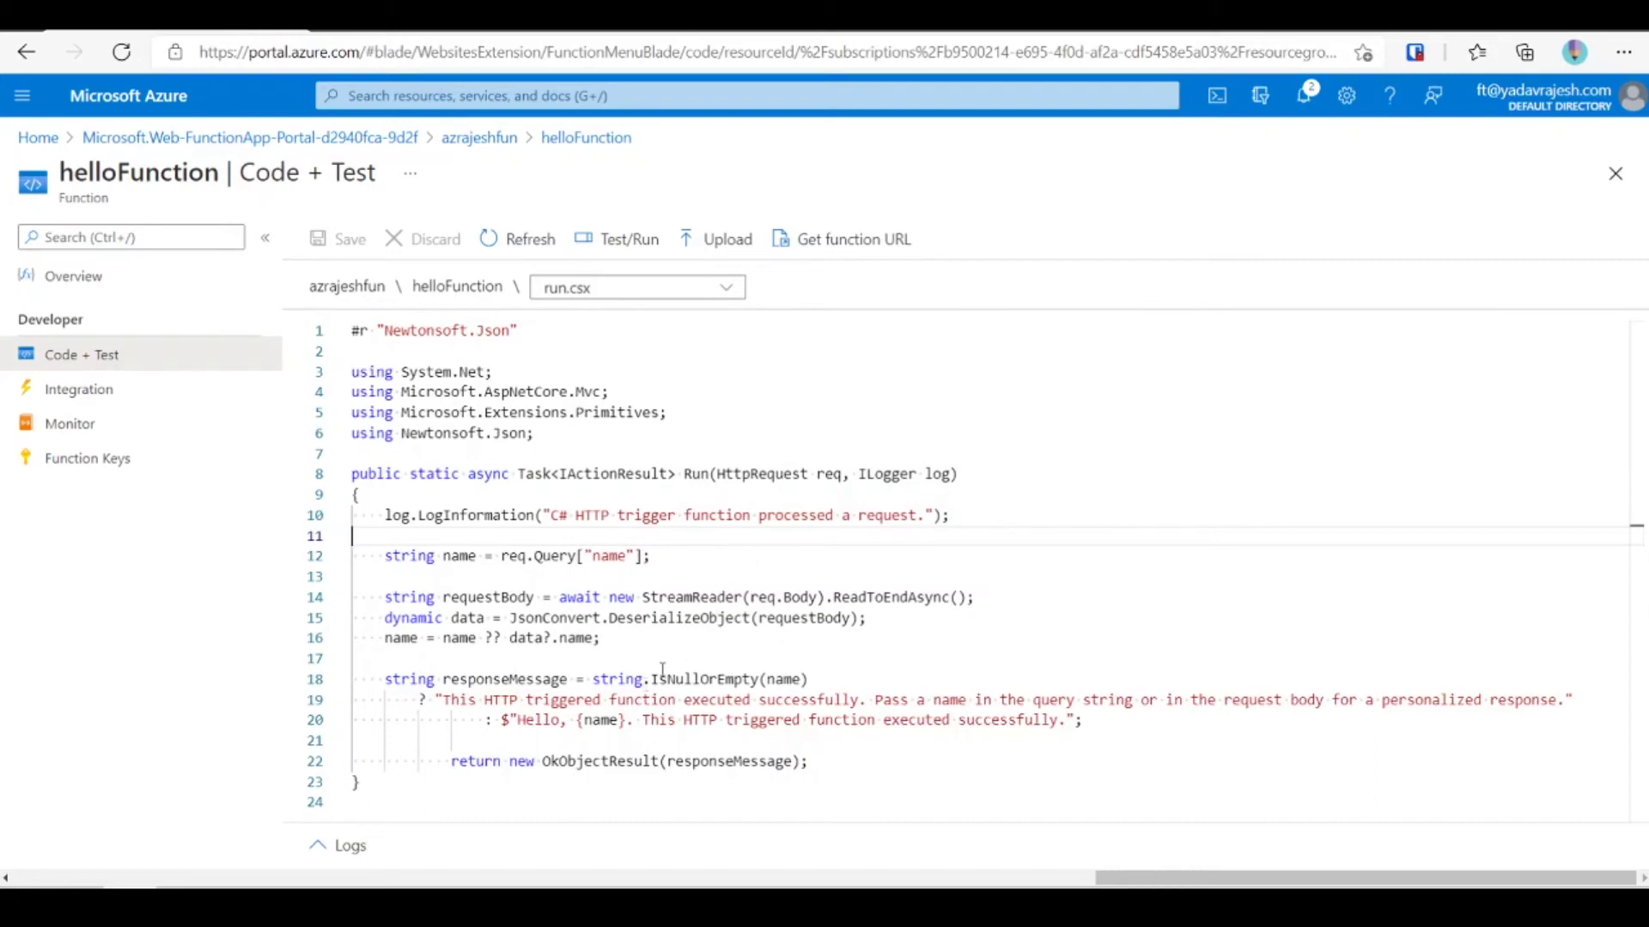
pyautogui.moveTo(451, 783); pyautogui.dragTo(347, 474)
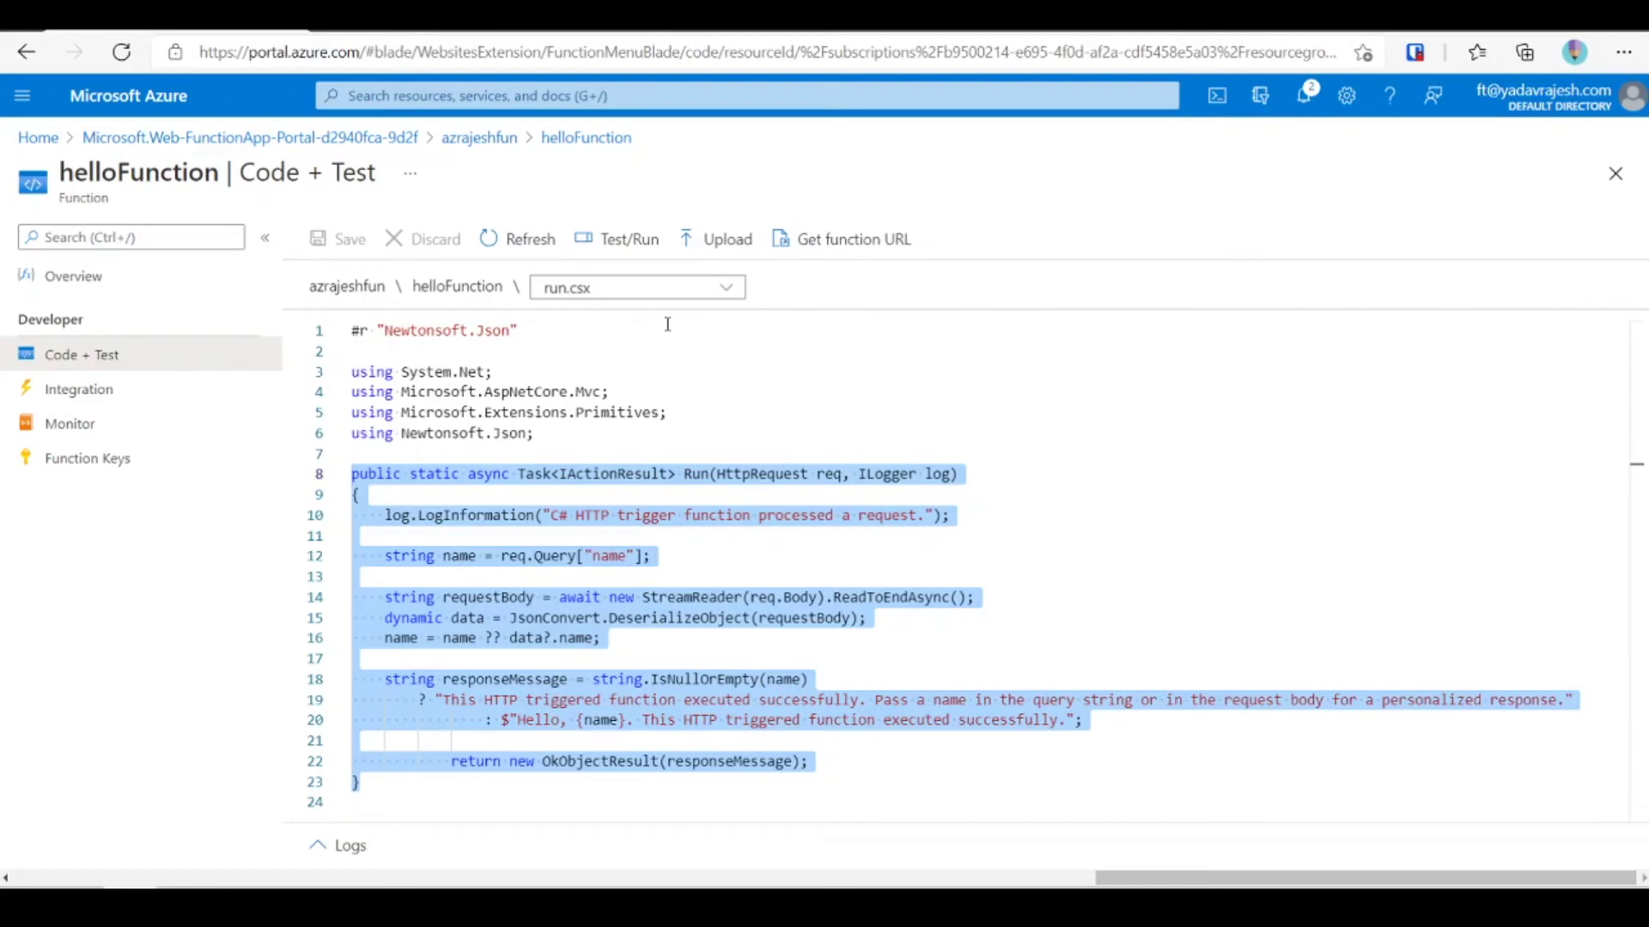
pyautogui.click(686, 598)
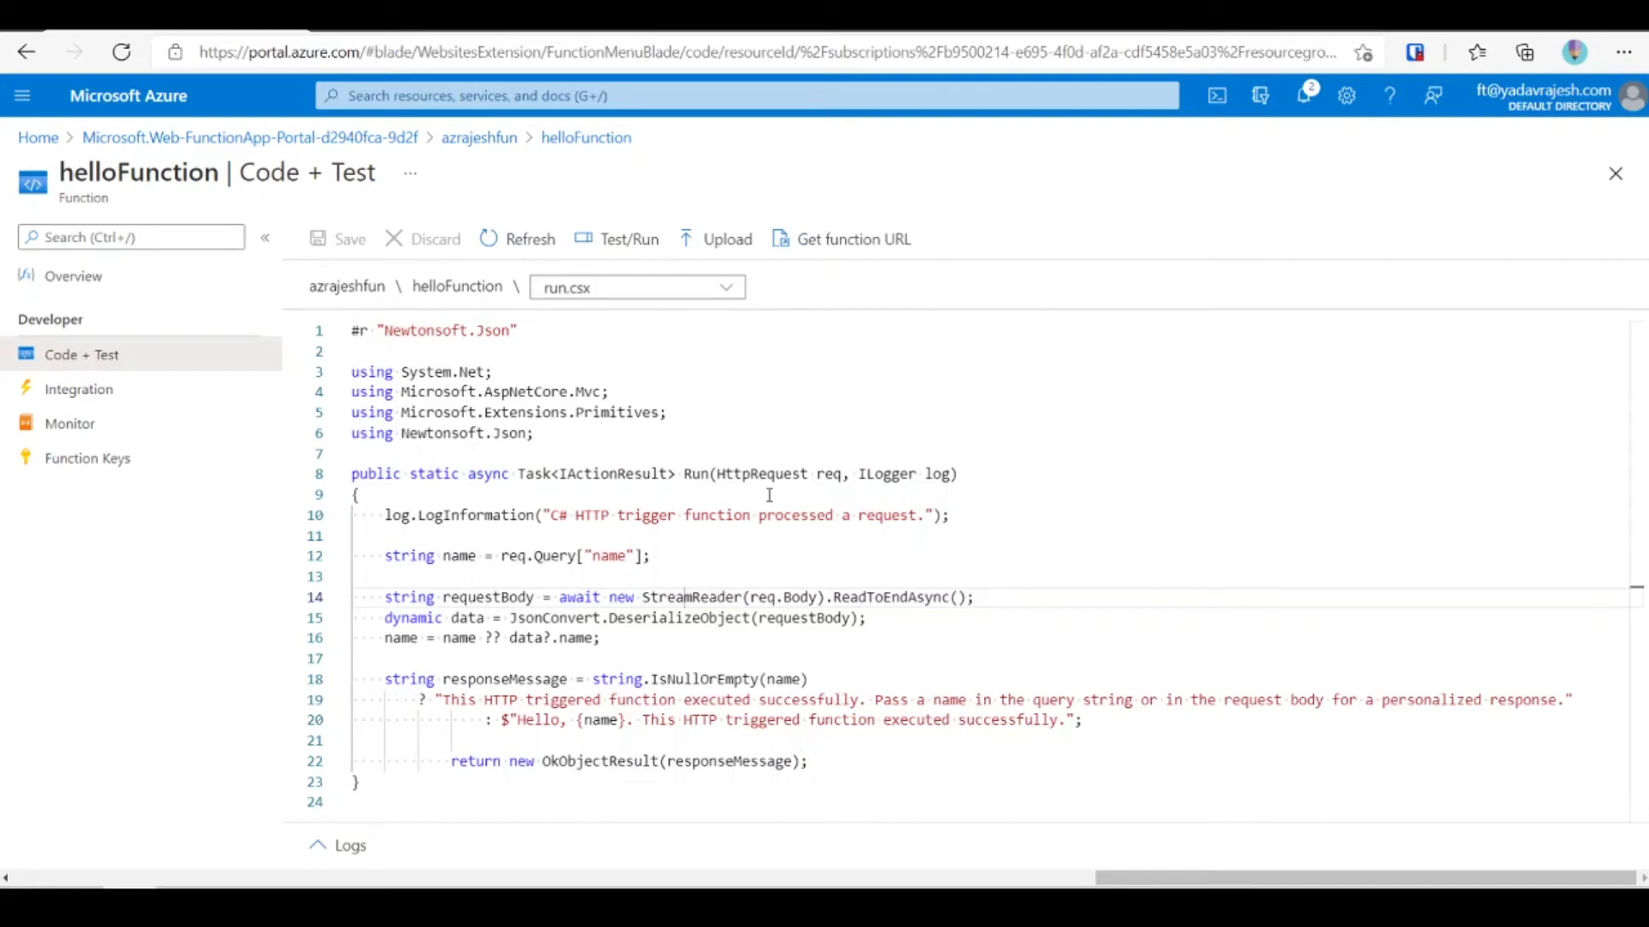
pyautogui.moveTo(676, 462); pyautogui.dragTo(993, 482)
pyautogui.click(990, 482)
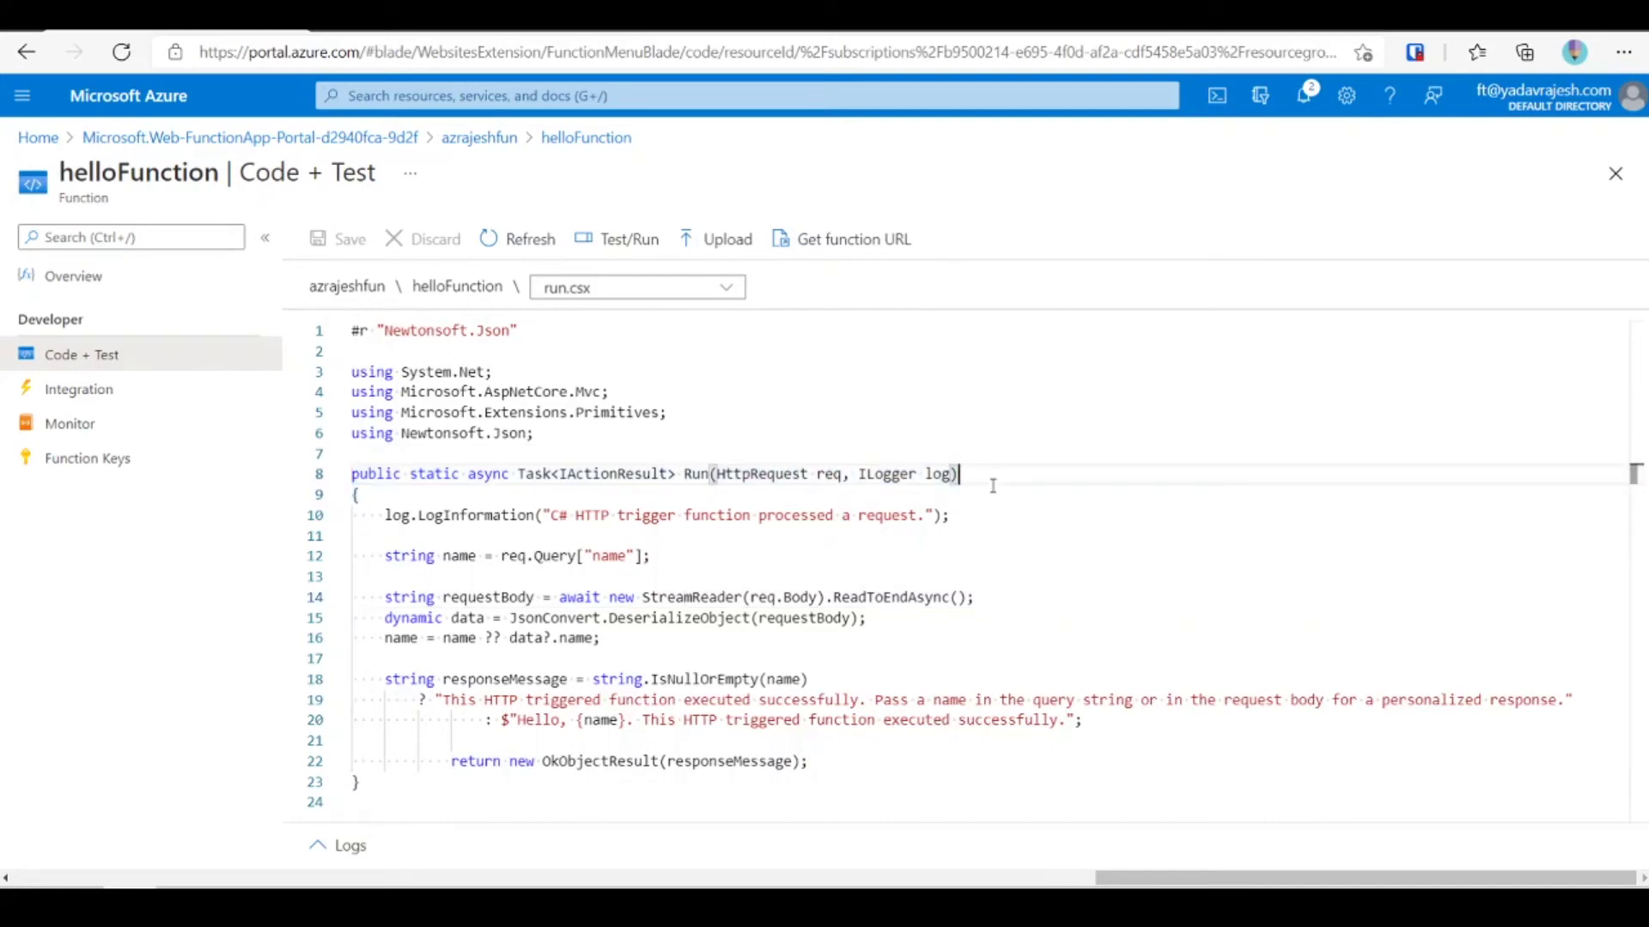
pyautogui.click(735, 474)
pyautogui.moveTo(841, 474); pyautogui.dragTo(716, 476)
pyautogui.moveTo(858, 474); pyautogui.dragTo(962, 474)
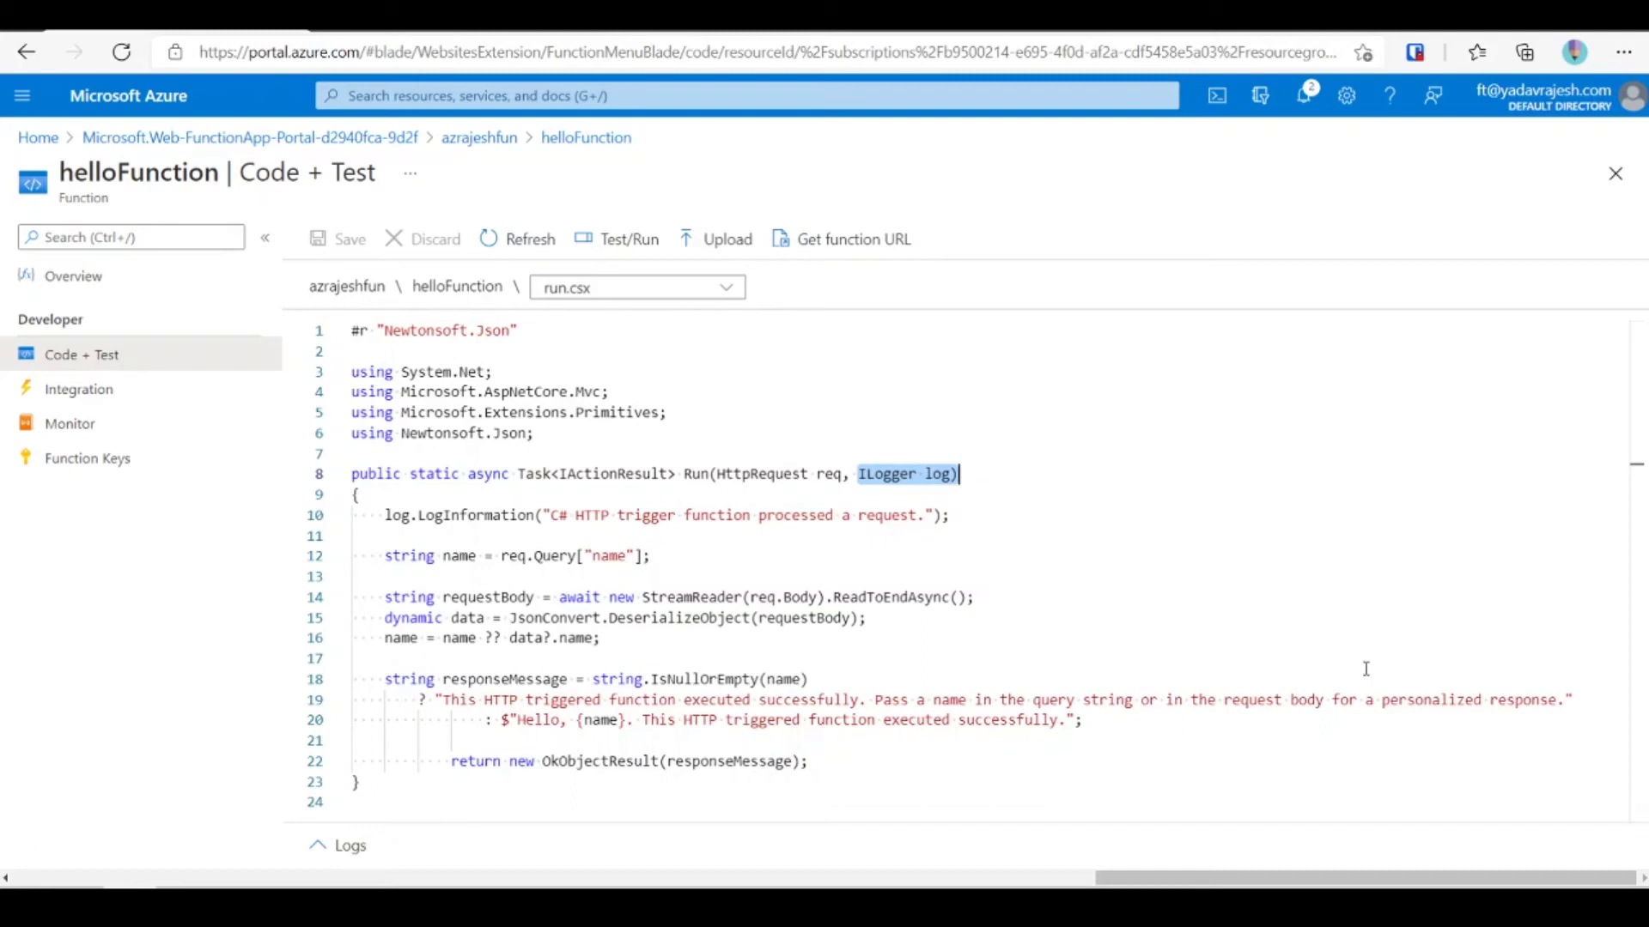
# Show the function's streaming logs below the run.csx code.
pyautogui.click(358, 843)
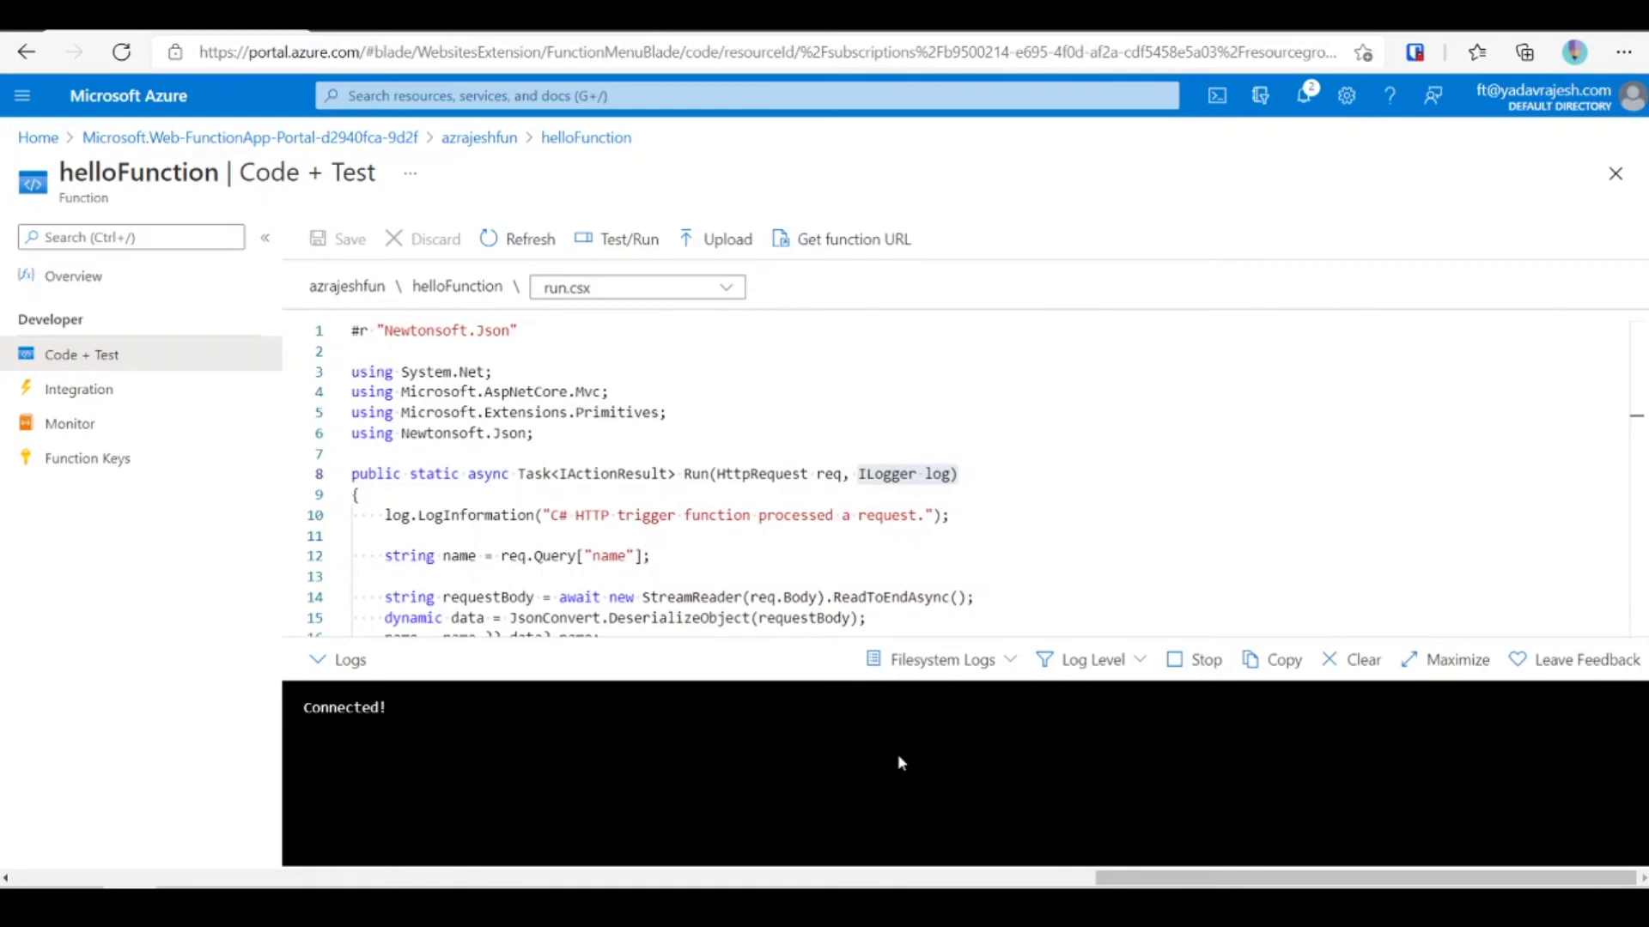
pyautogui.click(1056, 496)
pyautogui.scroll(-2, 1054, 498)
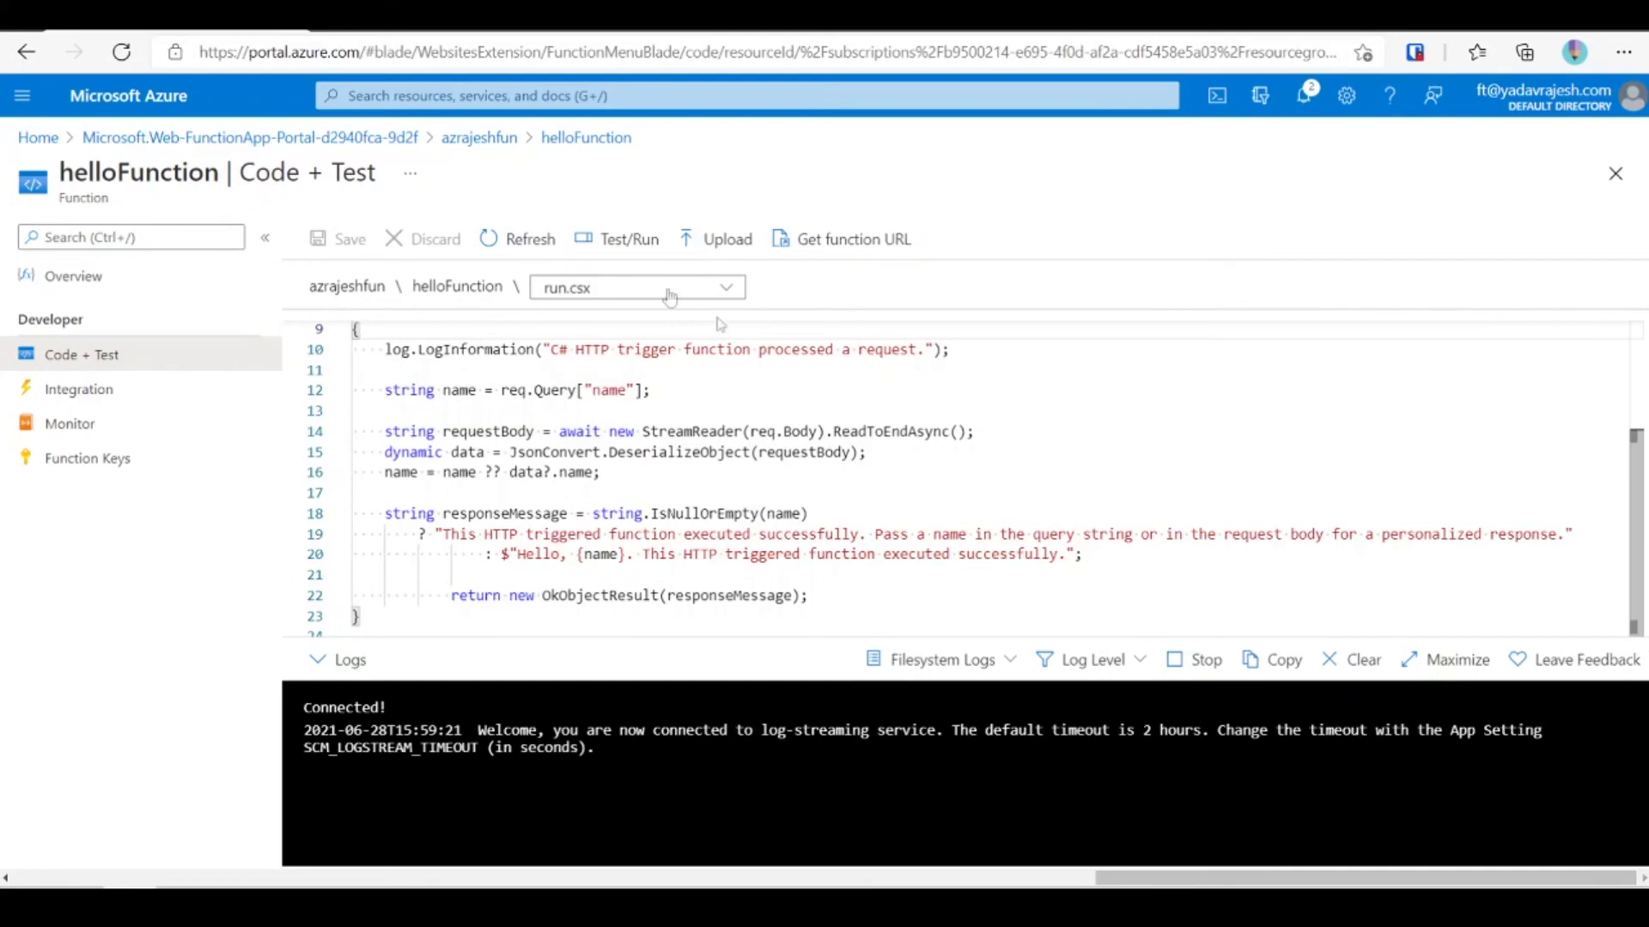
# Test-run helloFunction with a POST request, the master host key and the name "Azure" in the body, and review its log entry and response.
pyautogui.click(626, 244)
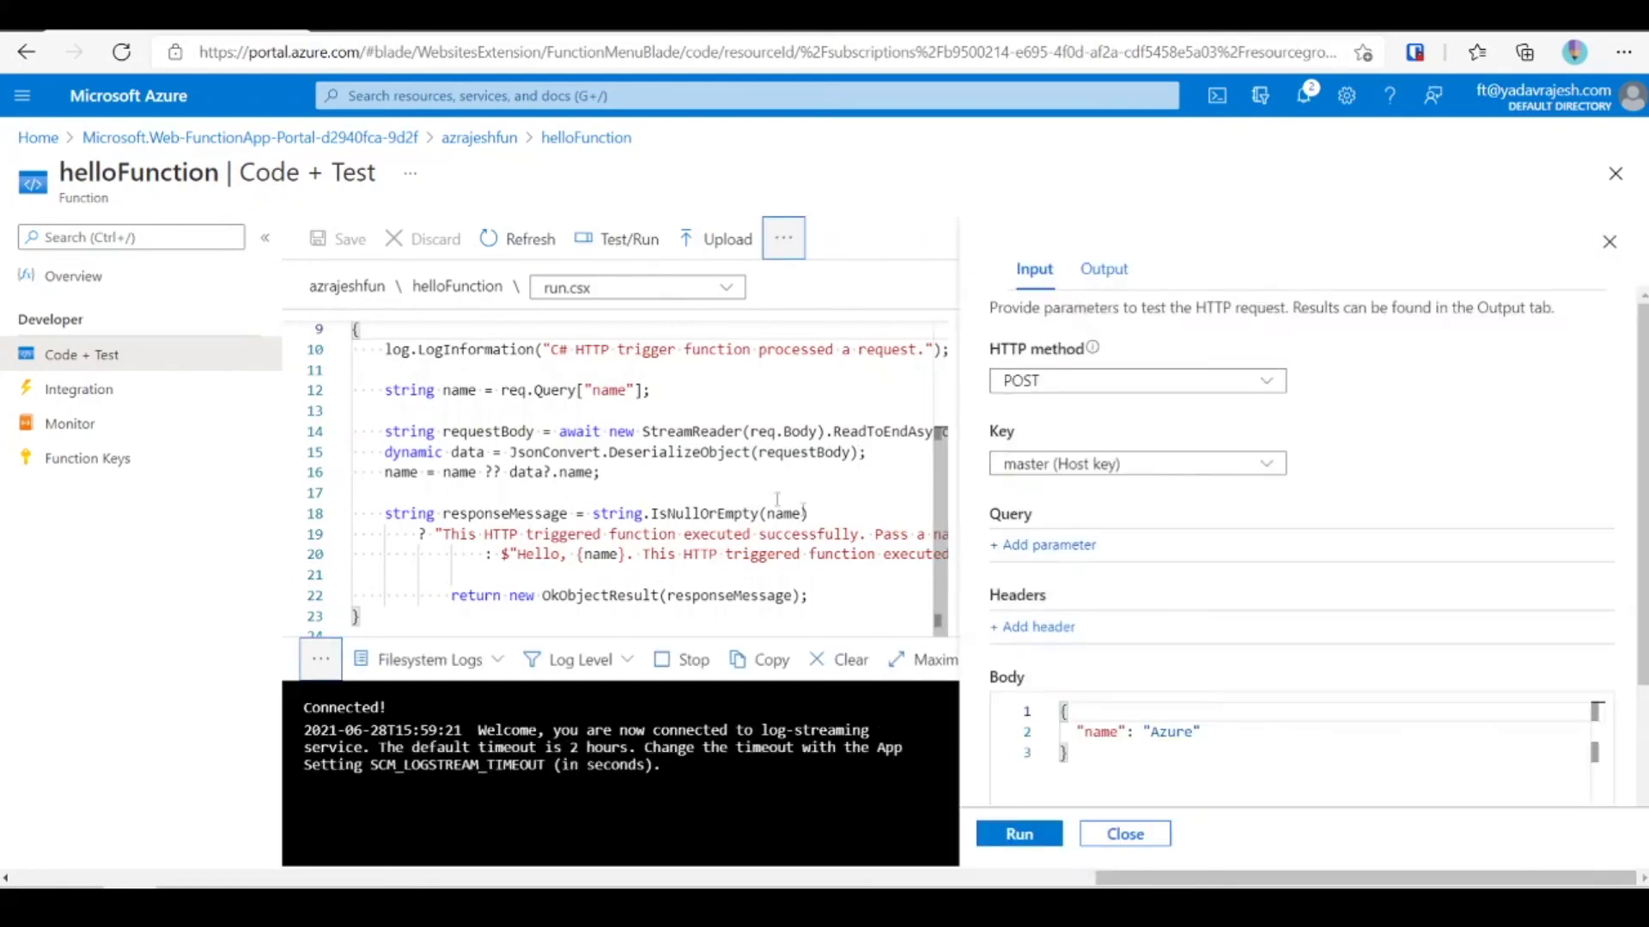
pyautogui.scroll(3, 754, 485)
pyautogui.scroll(-3, 754, 485)
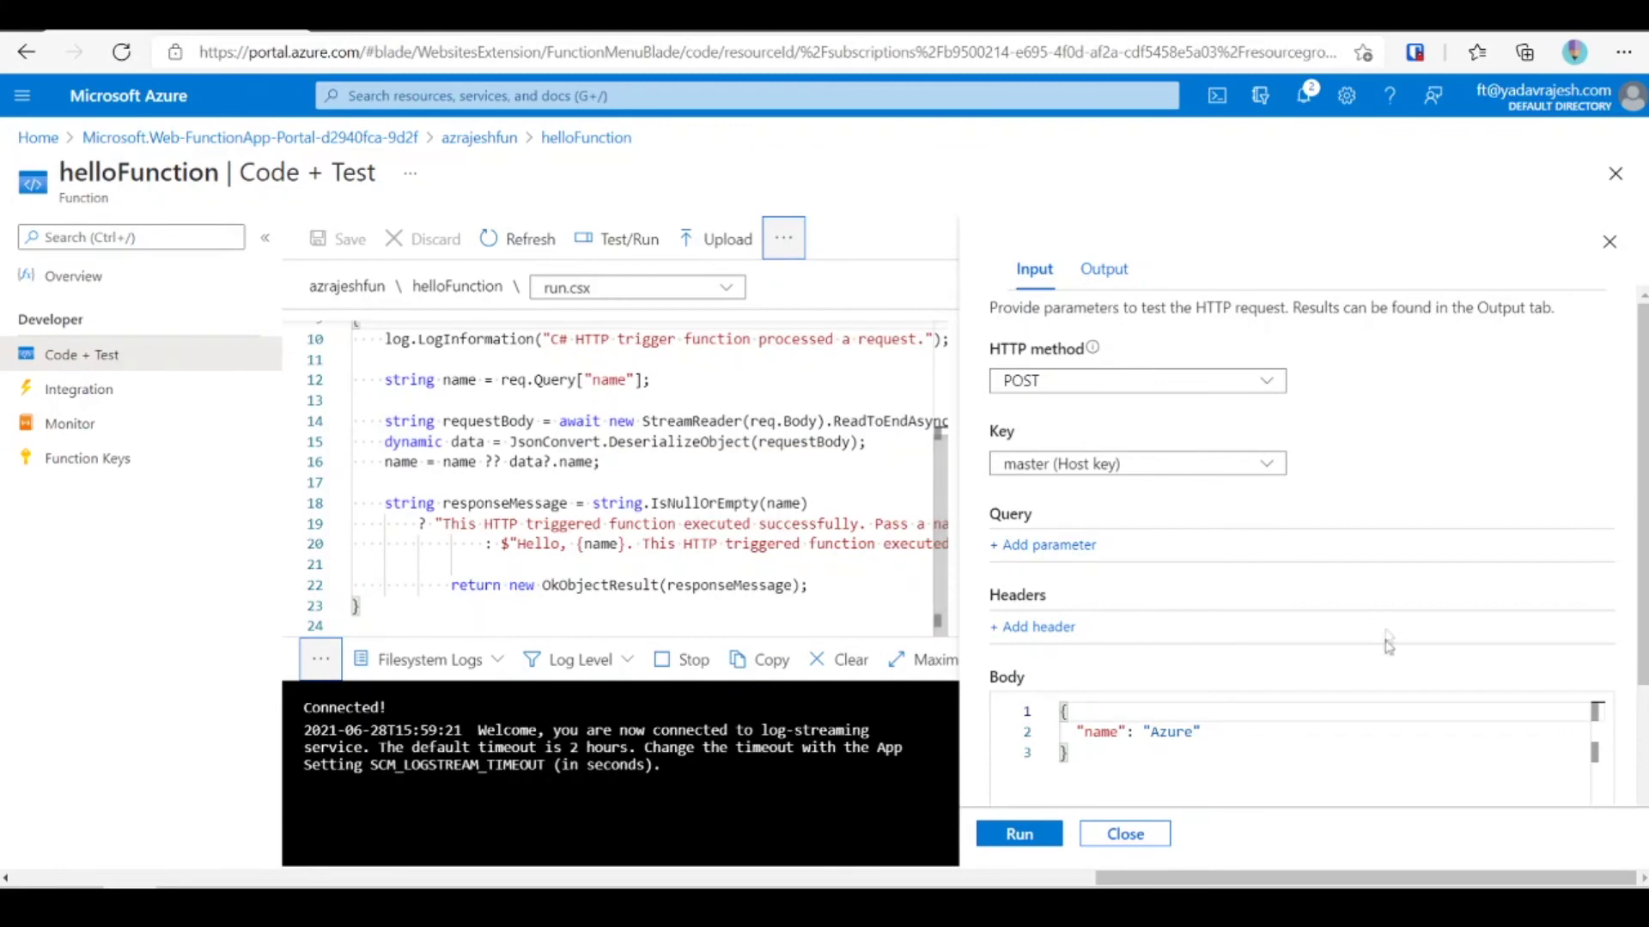
pyautogui.click(1156, 462)
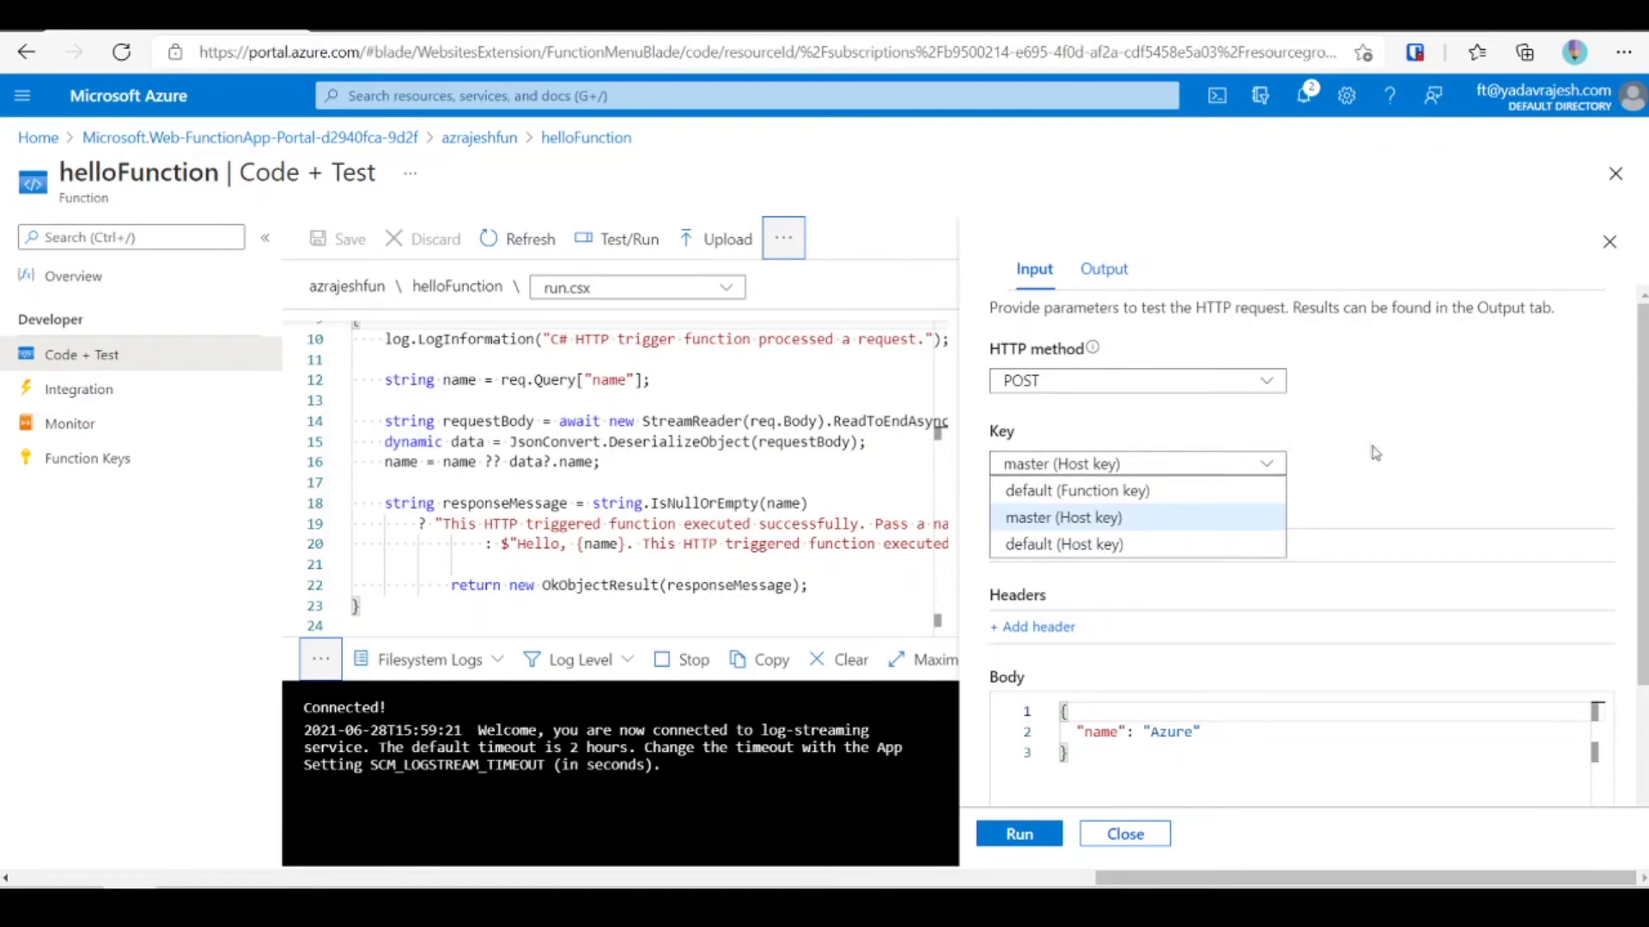
pyautogui.click(1361, 465)
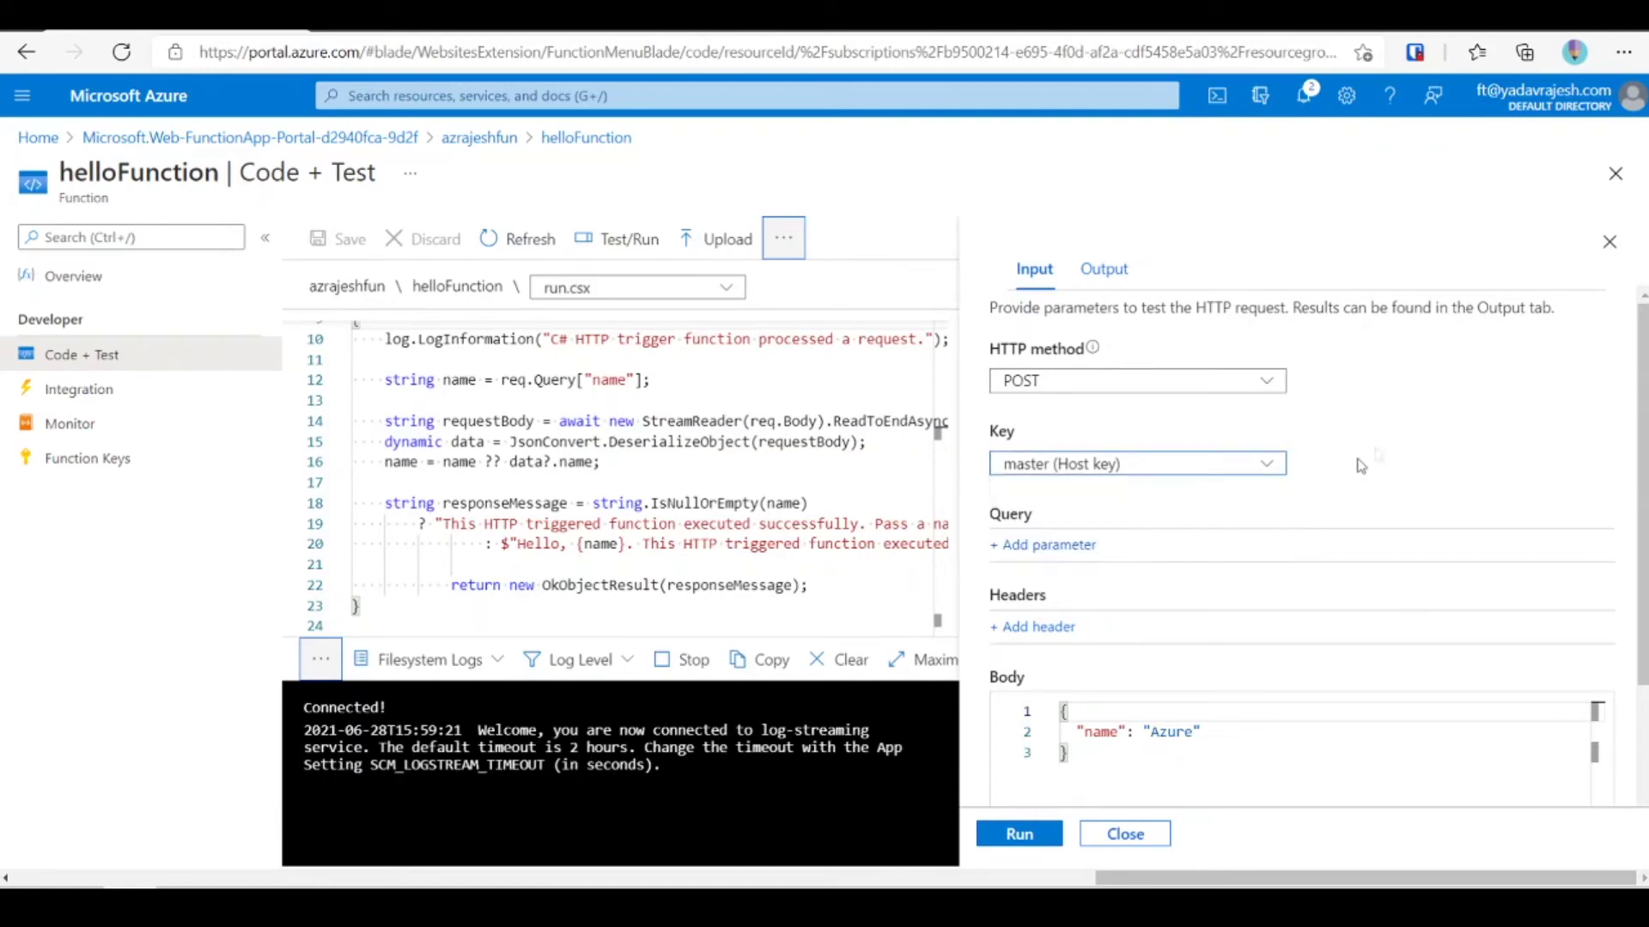
pyautogui.click(1035, 843)
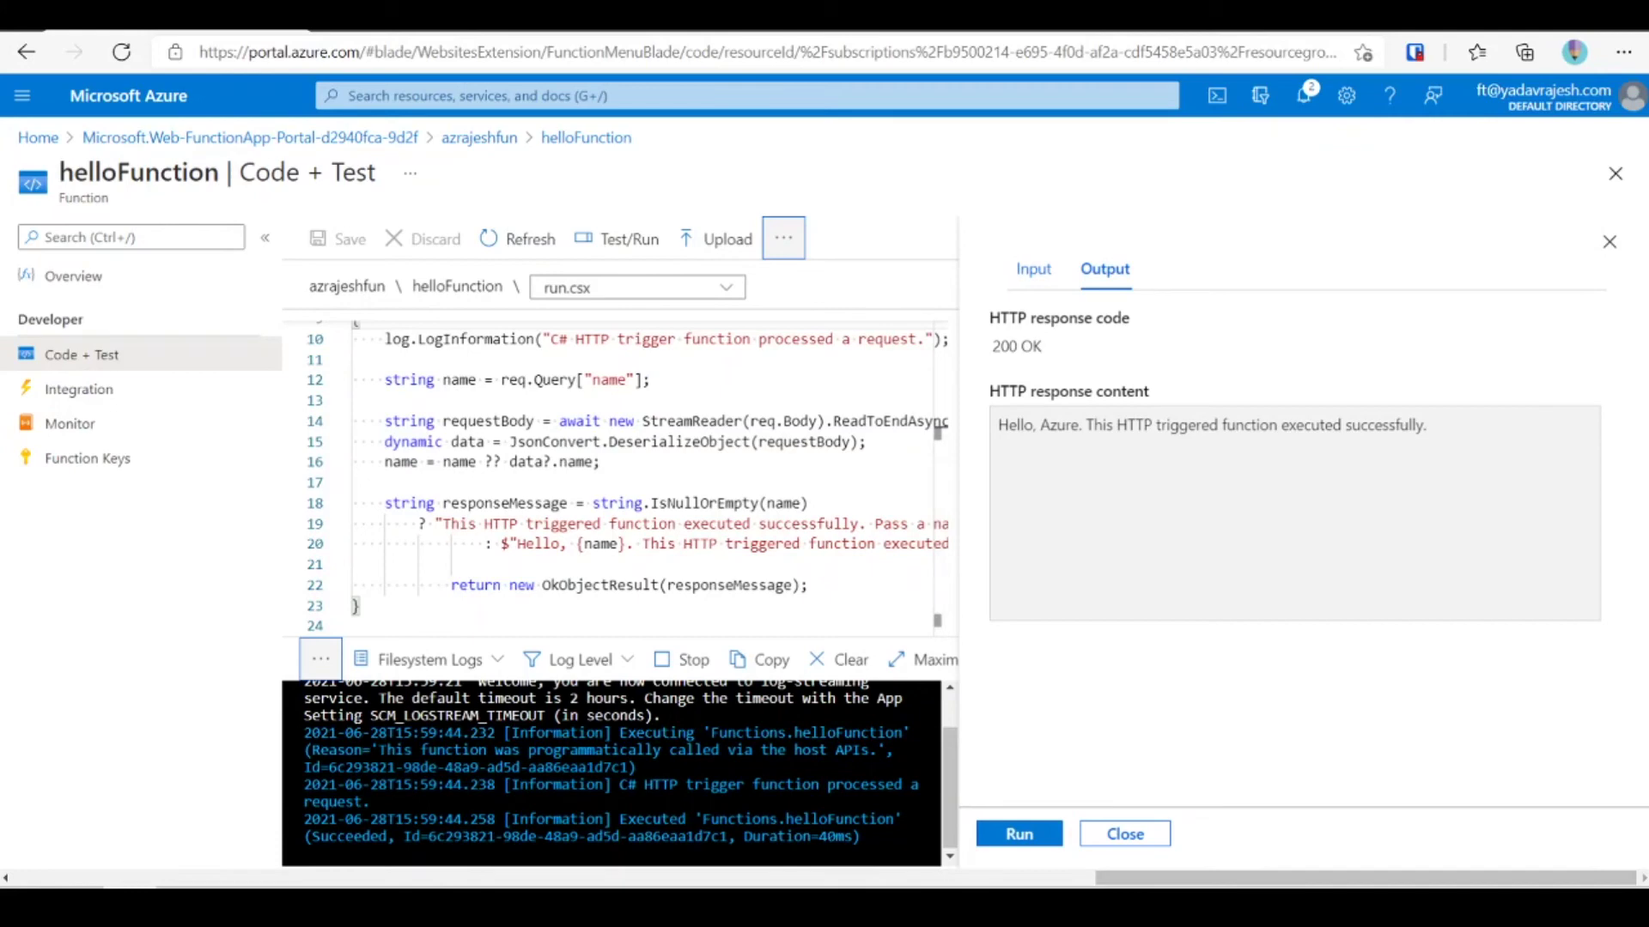
pyautogui.moveTo(551, 339); pyautogui.dragTo(910, 339)
pyautogui.moveTo(620, 784); pyautogui.dragTo(631, 805)
pyautogui.click(618, 472)
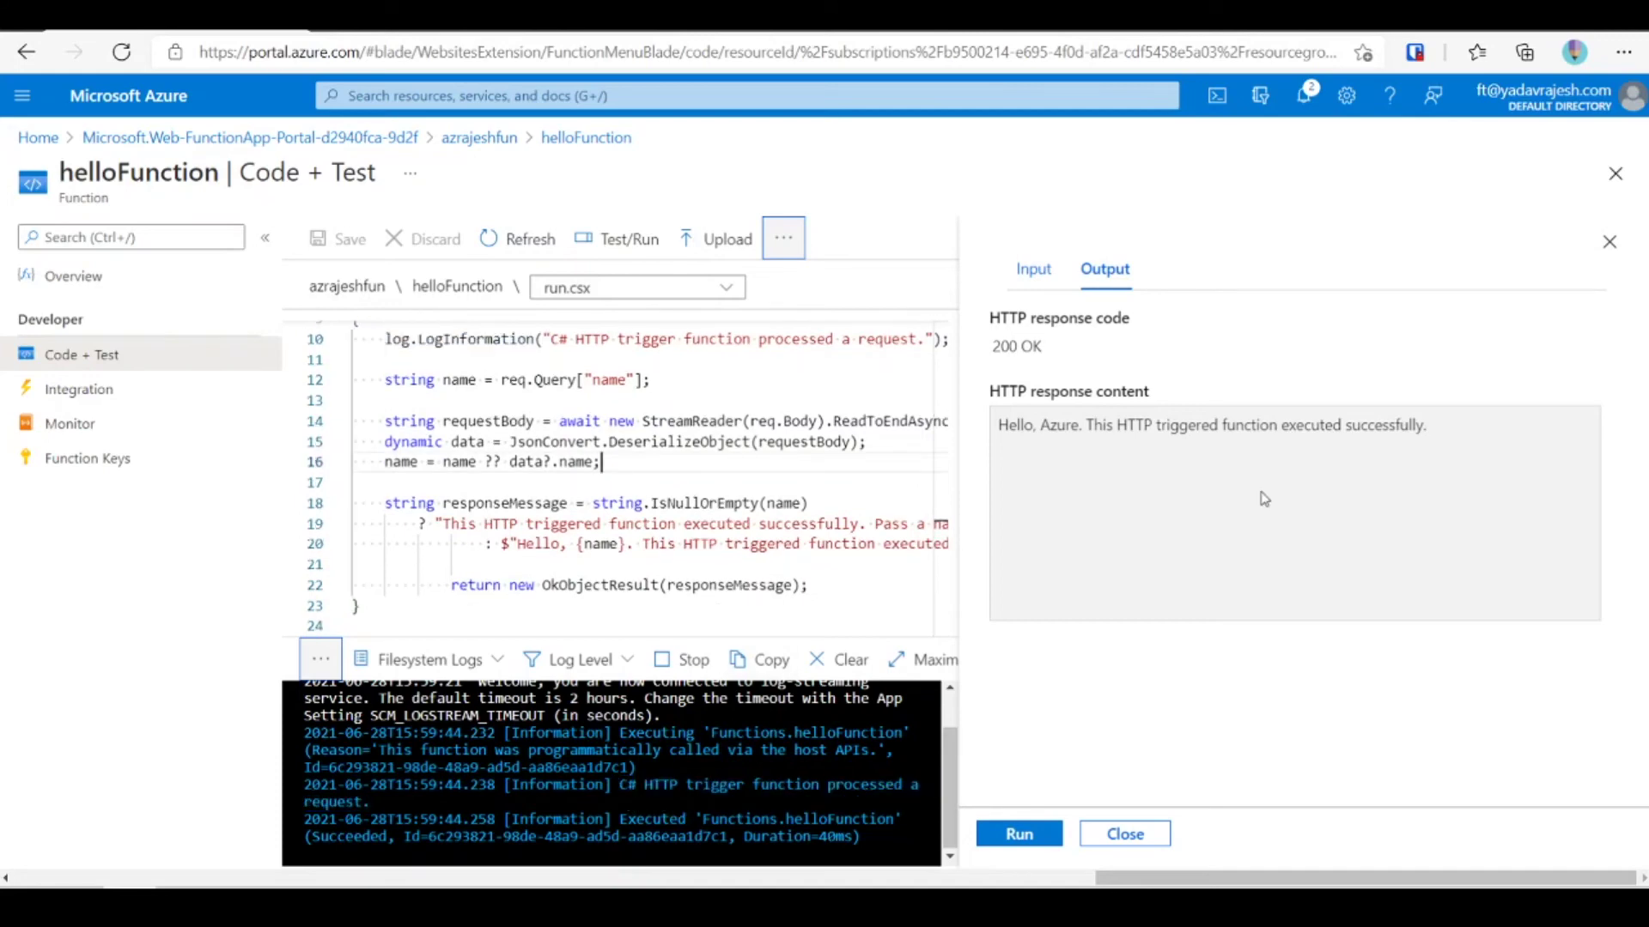
pyautogui.moveTo(1443, 430); pyautogui.dragTo(966, 429)
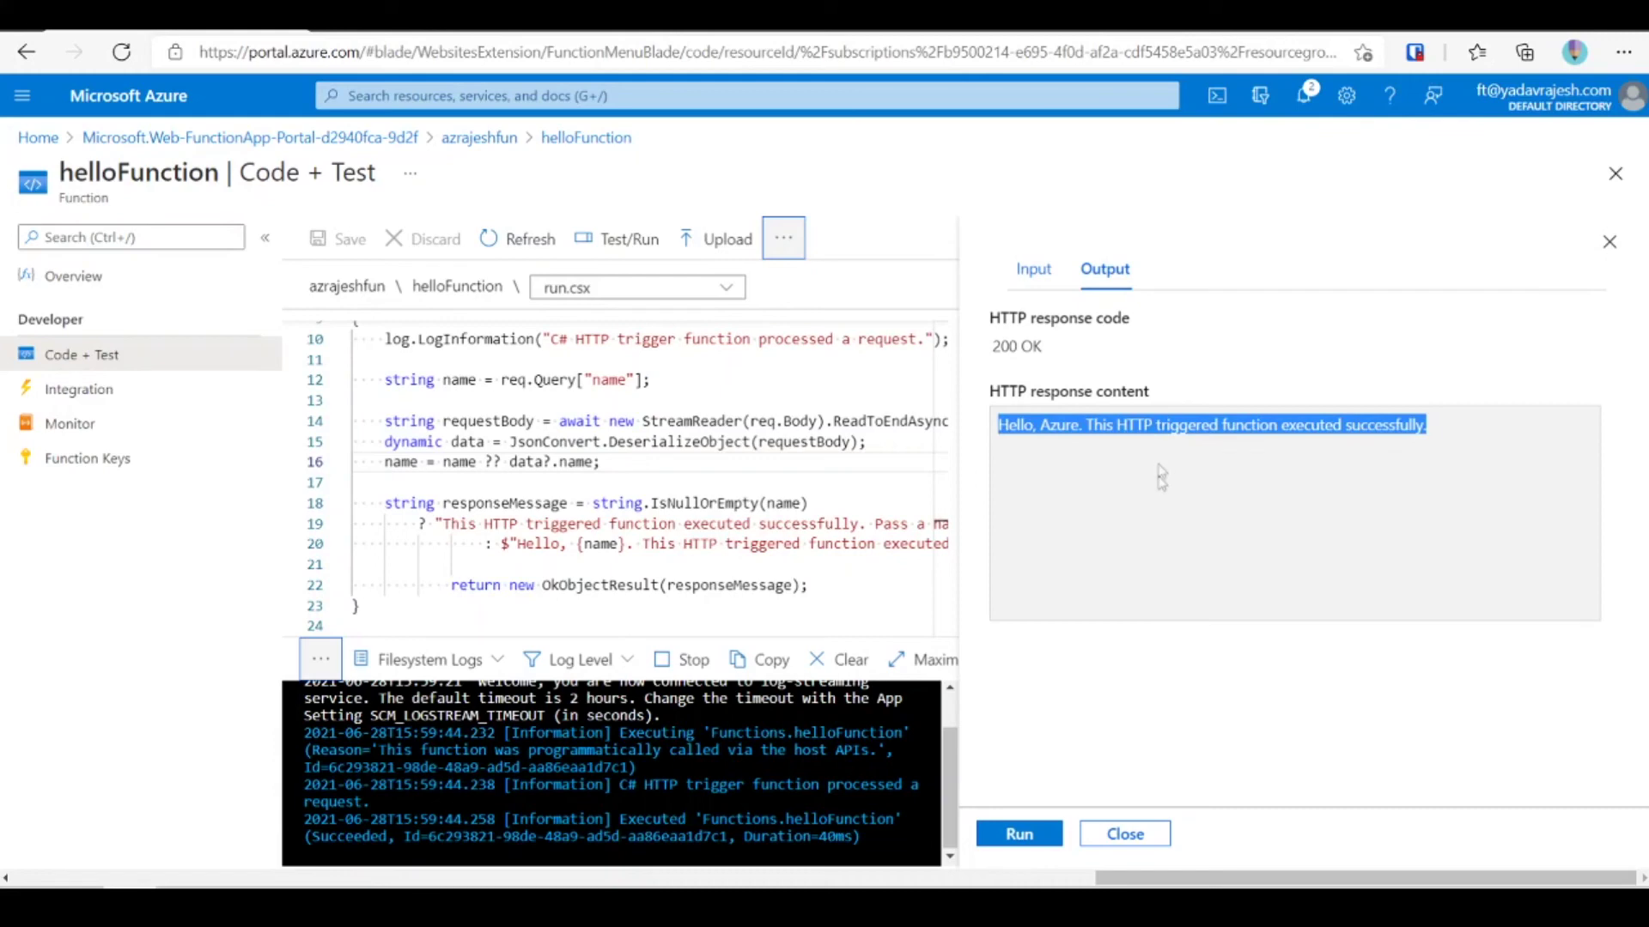
pyautogui.click(1148, 835)
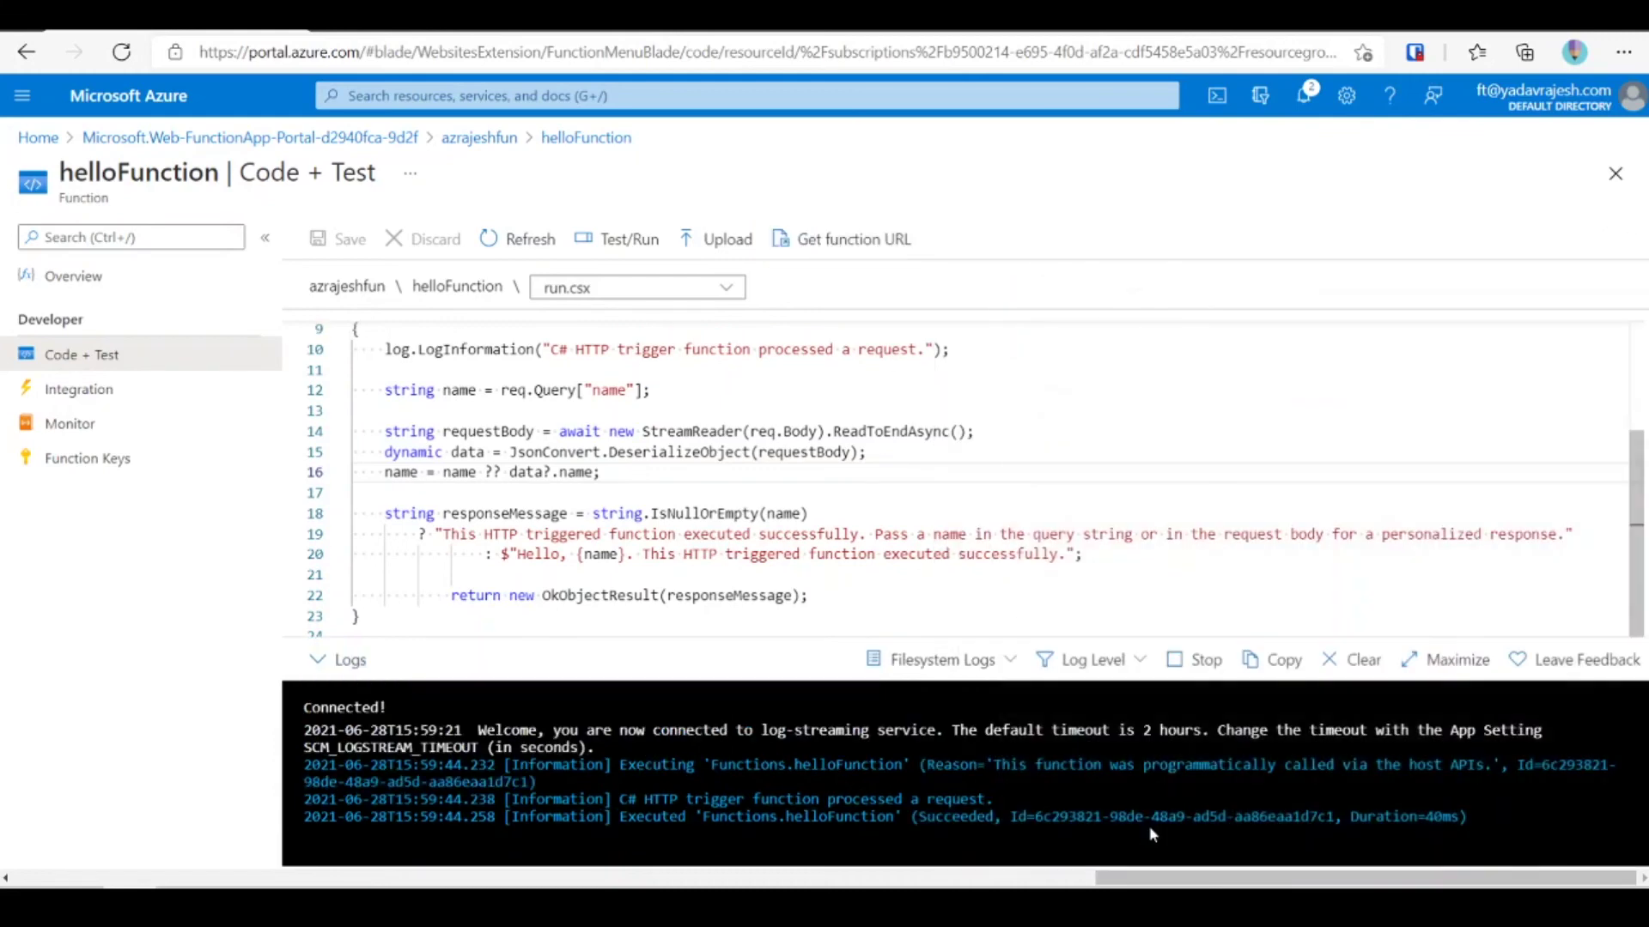
# Copy helloFunction's URL for the default key and open it in a new browser tab to read its response.
pyautogui.click(835, 258)
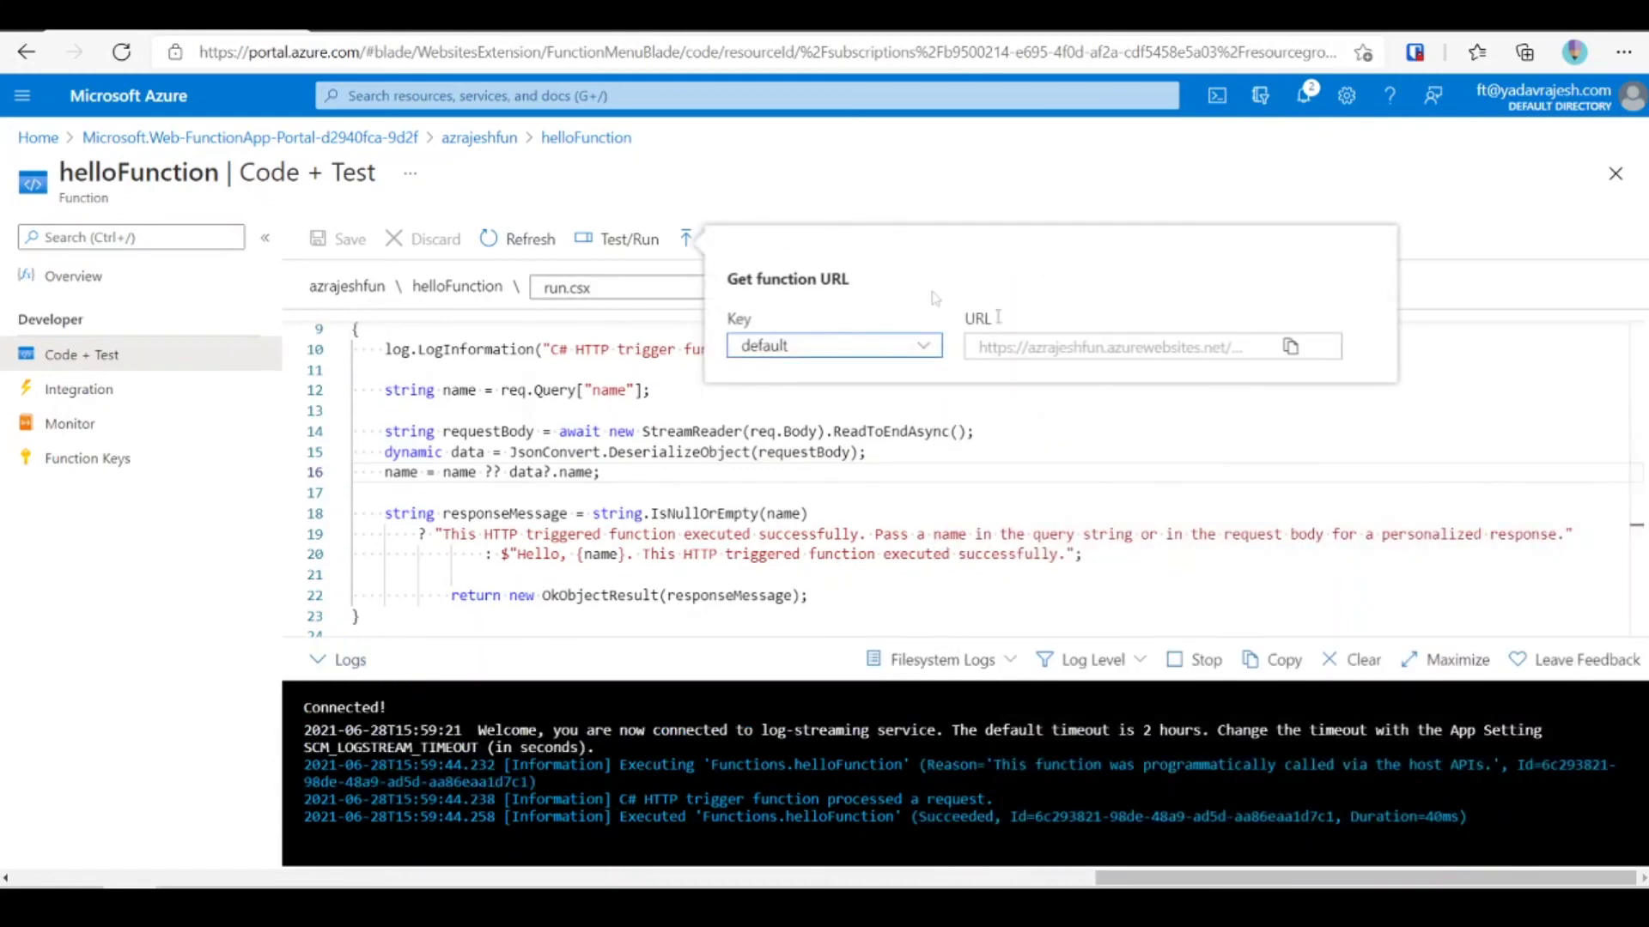
pyautogui.click(1292, 348)
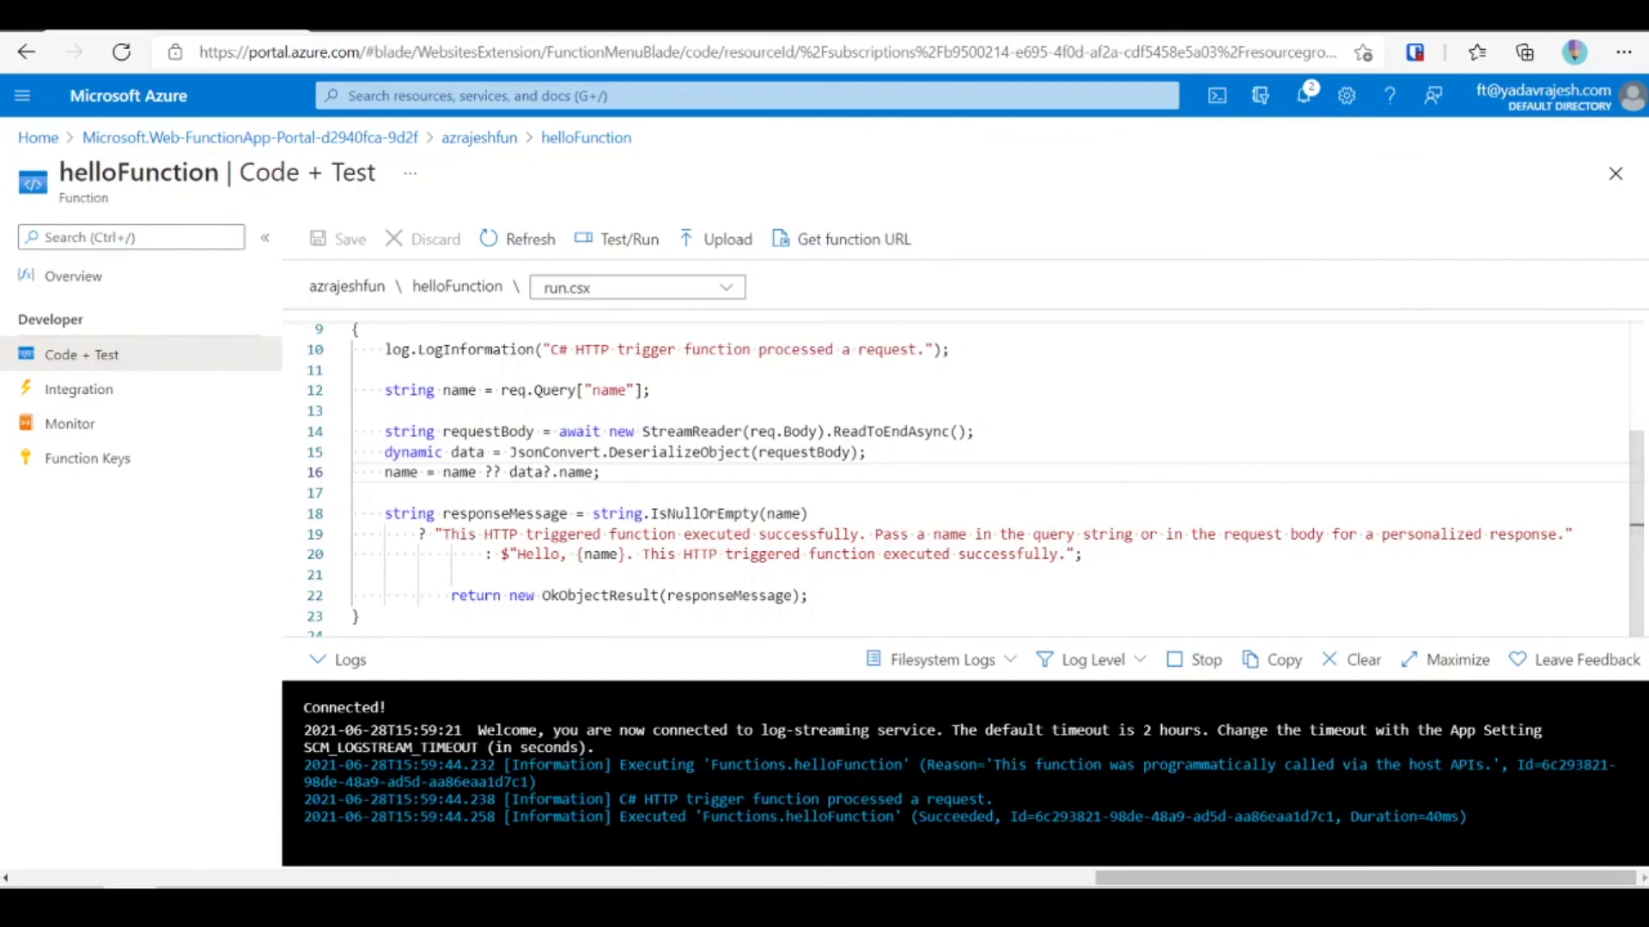
pyautogui.hotkey('ctrl', 't')
pyautogui.hotkey('ctrl', 'v')
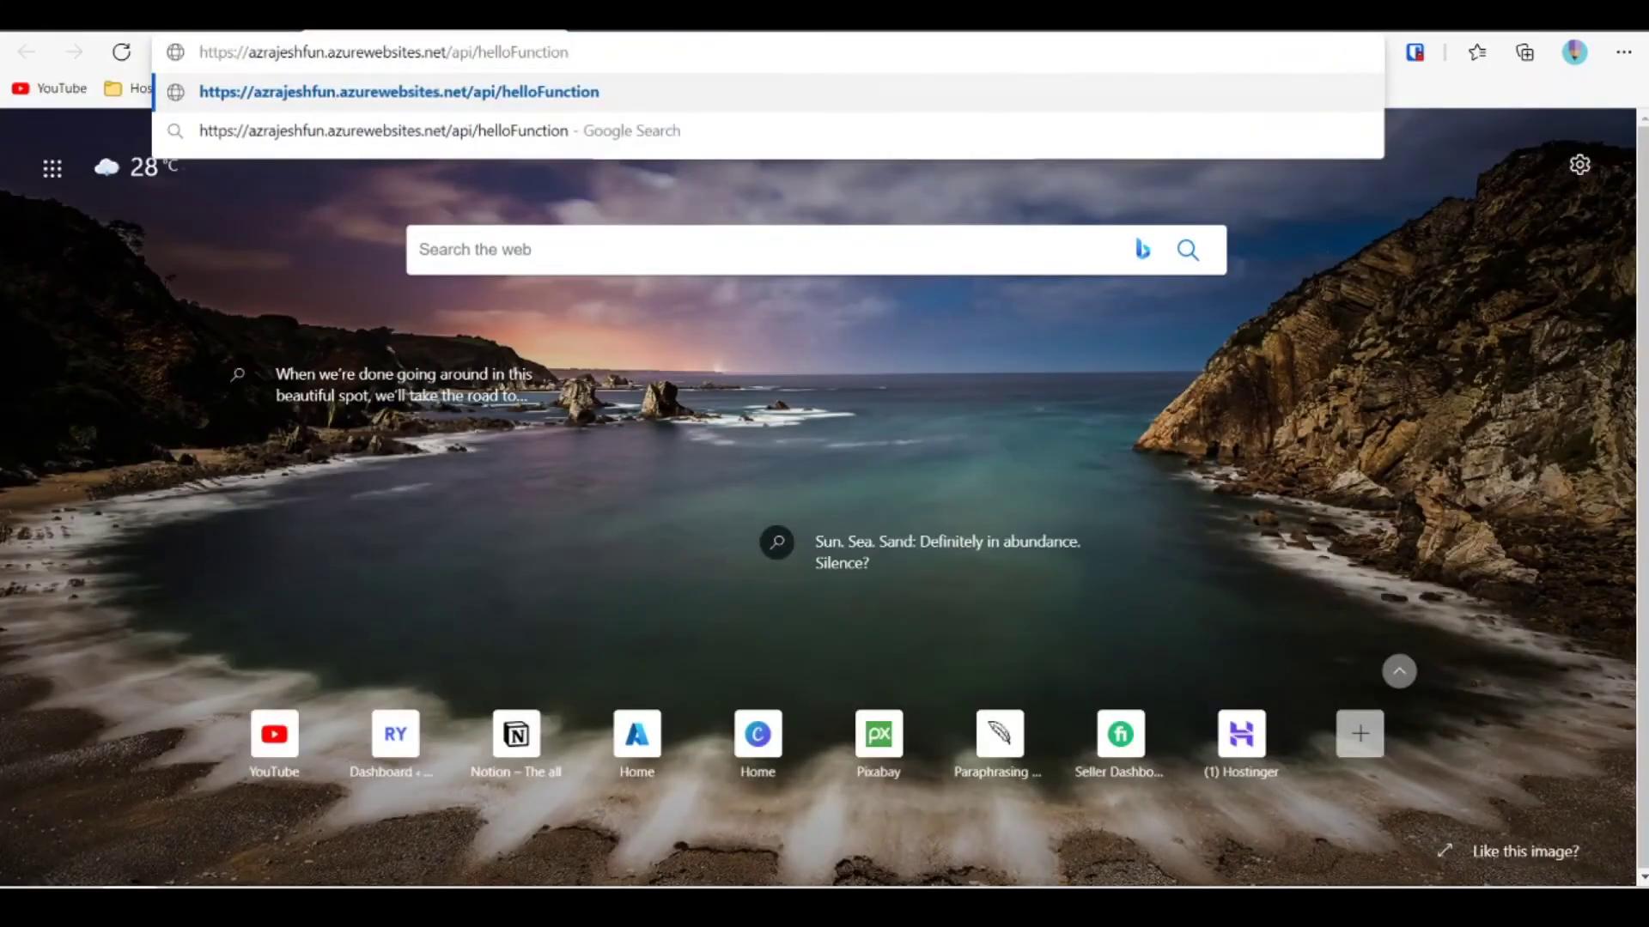
pyautogui.press('Return')
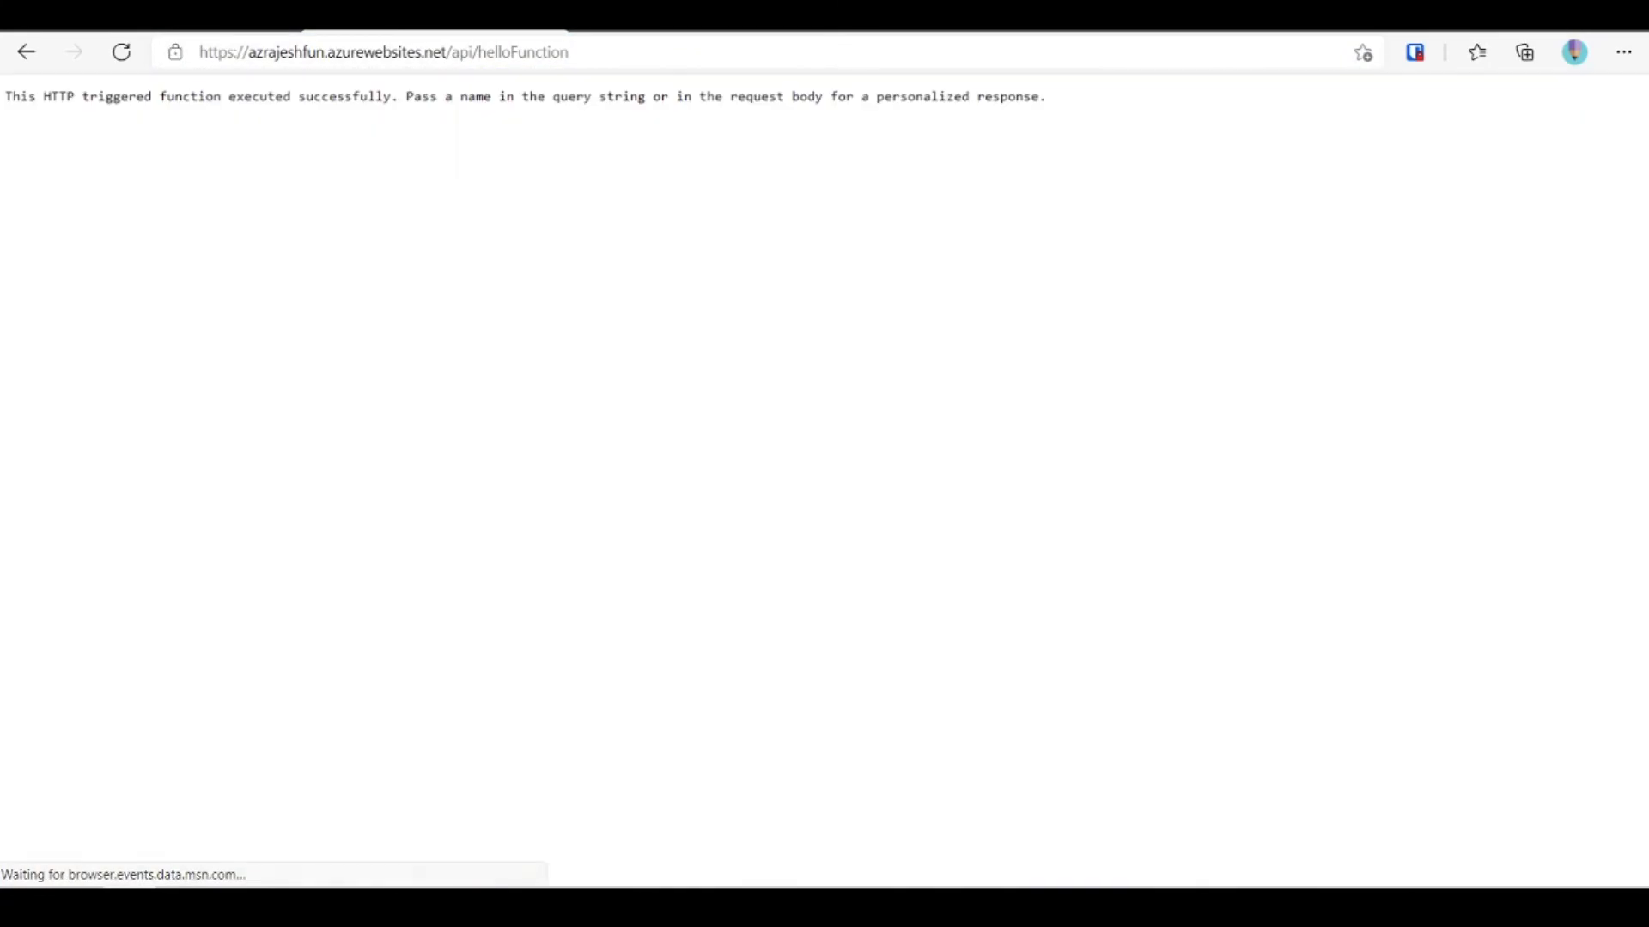
pyautogui.moveTo(1089, 100); pyautogui.dragTo(3, 96)
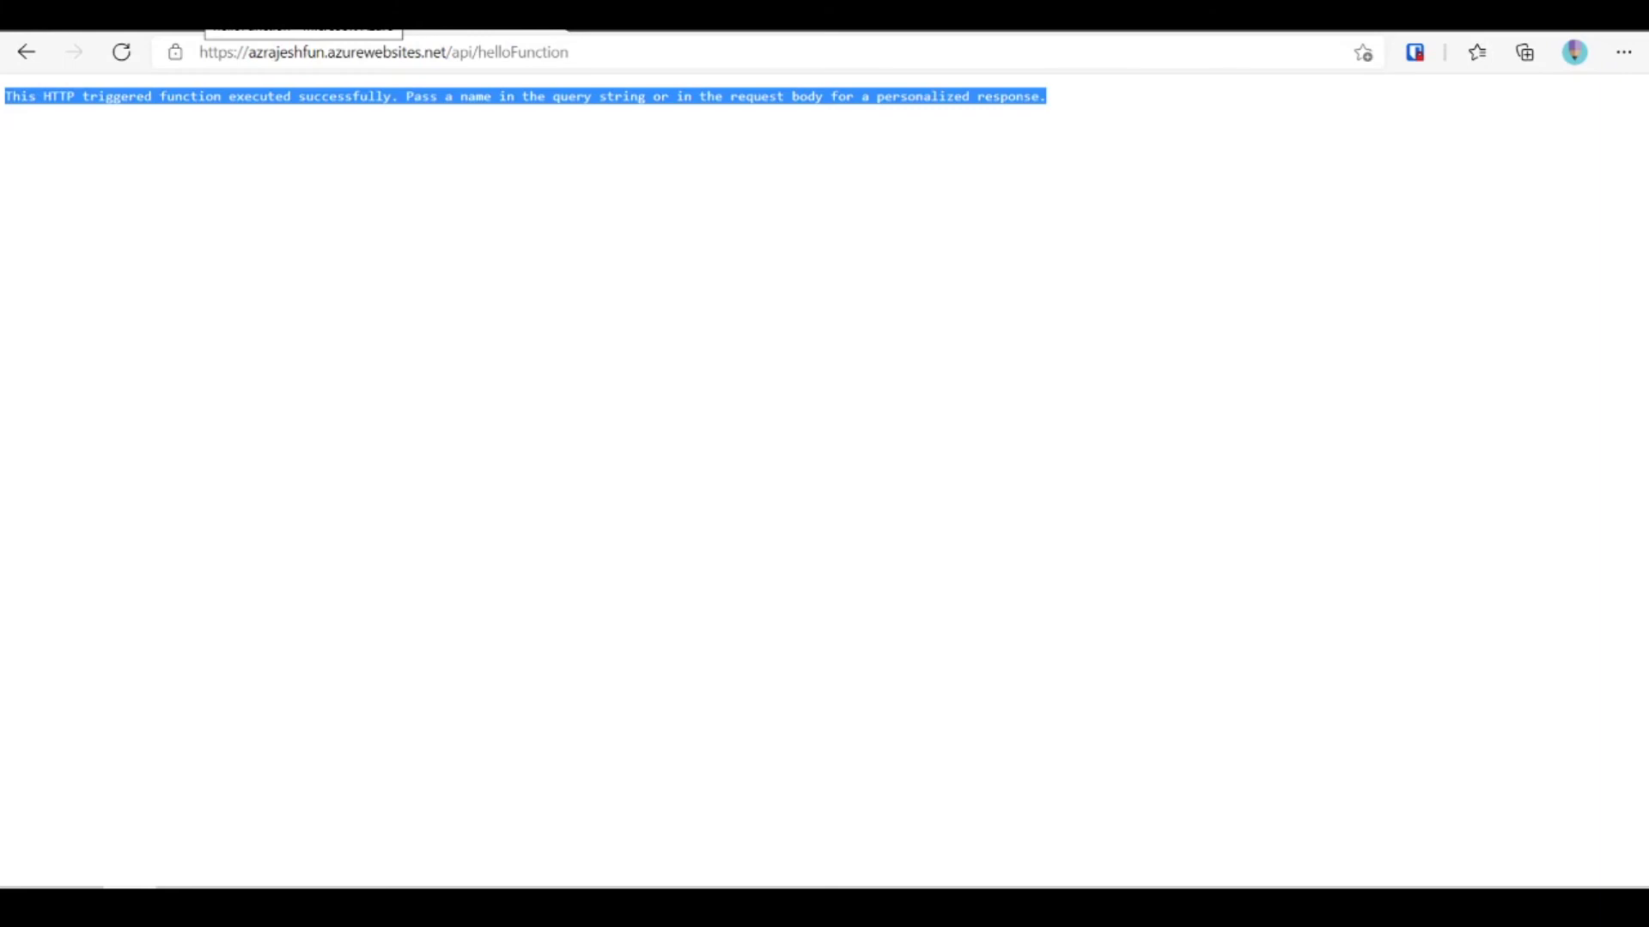
# Back in the portal, examine run.csx for the response messages and the name parameter read from the query string.
pyautogui.click(257, 15)
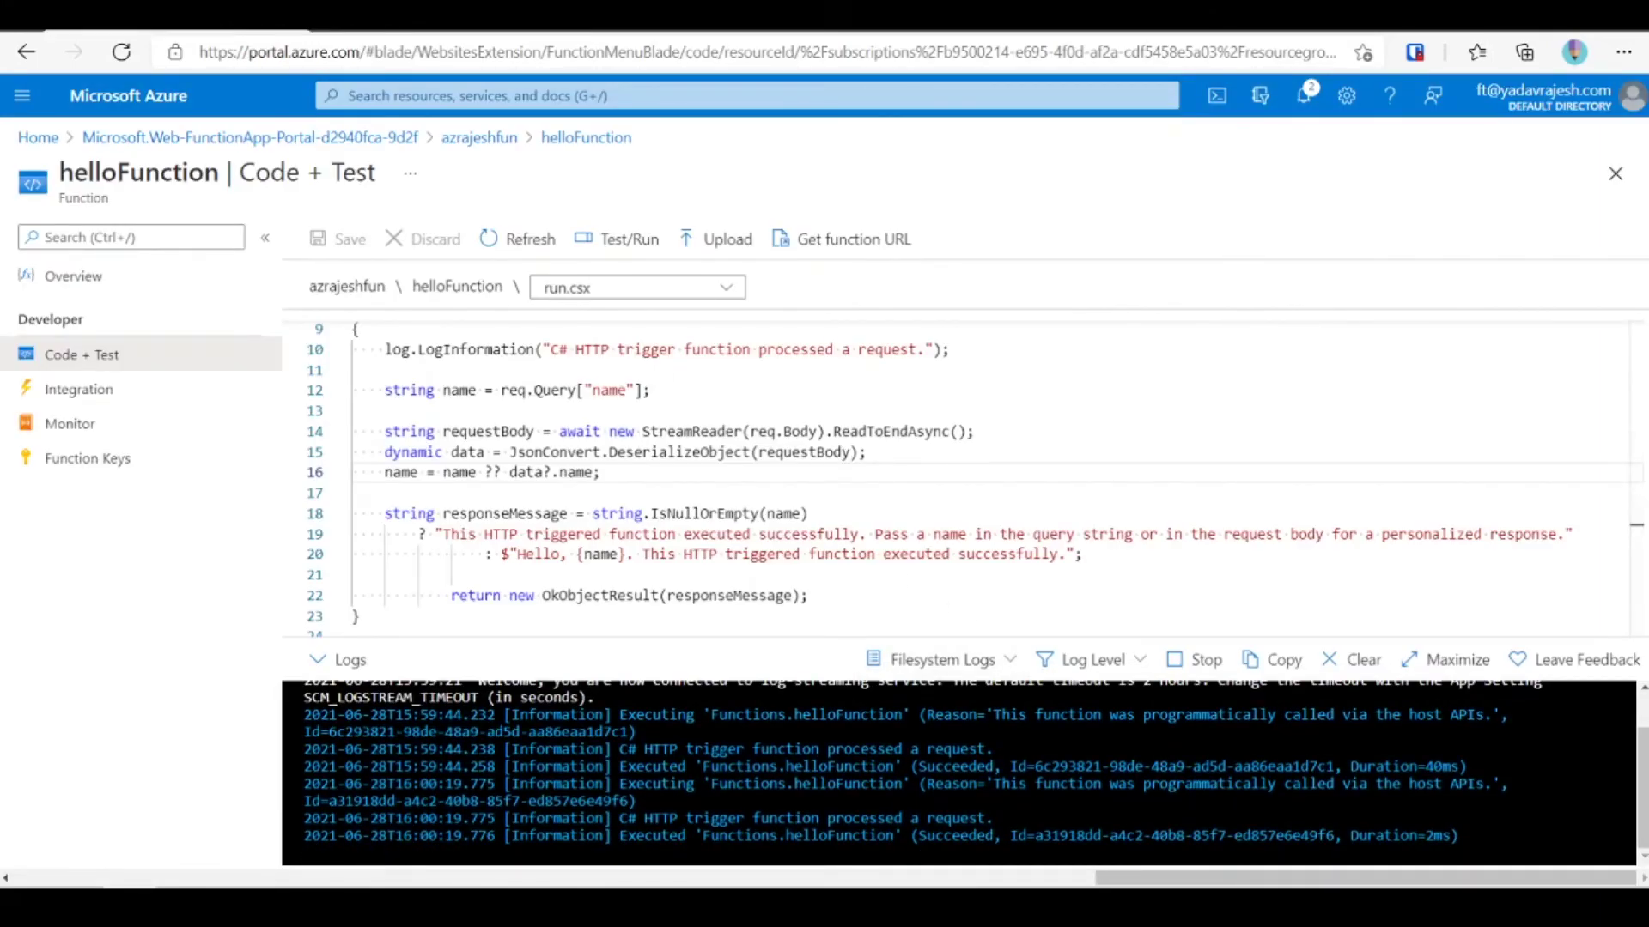
pyautogui.click(801, 553)
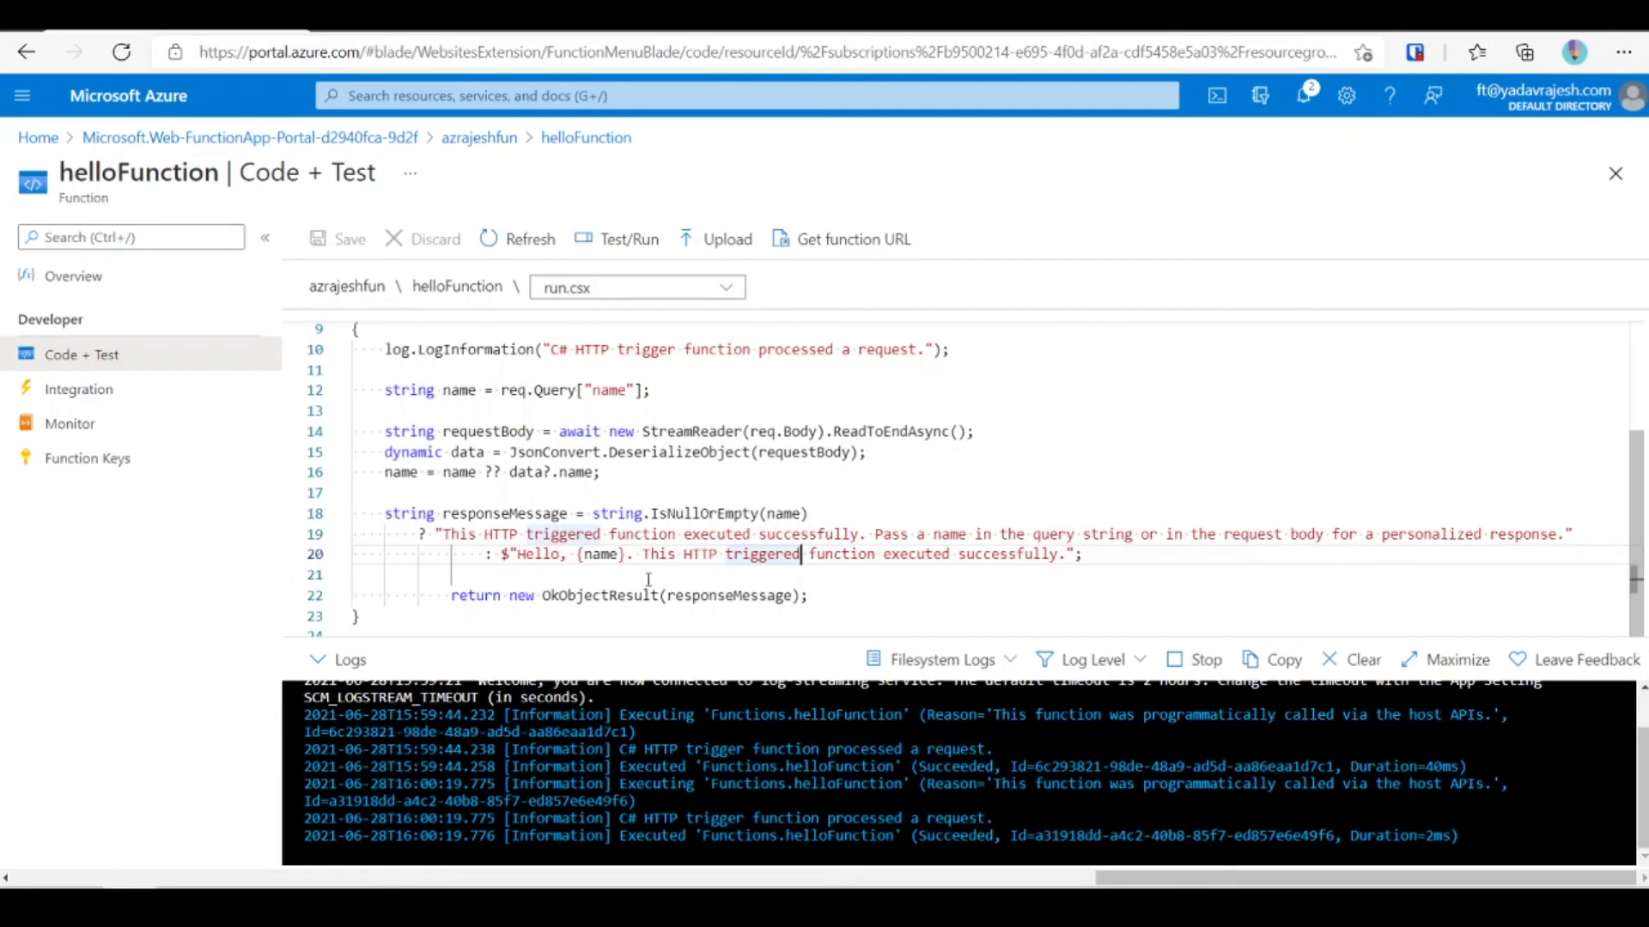
pyautogui.scroll(1, 780, 518)
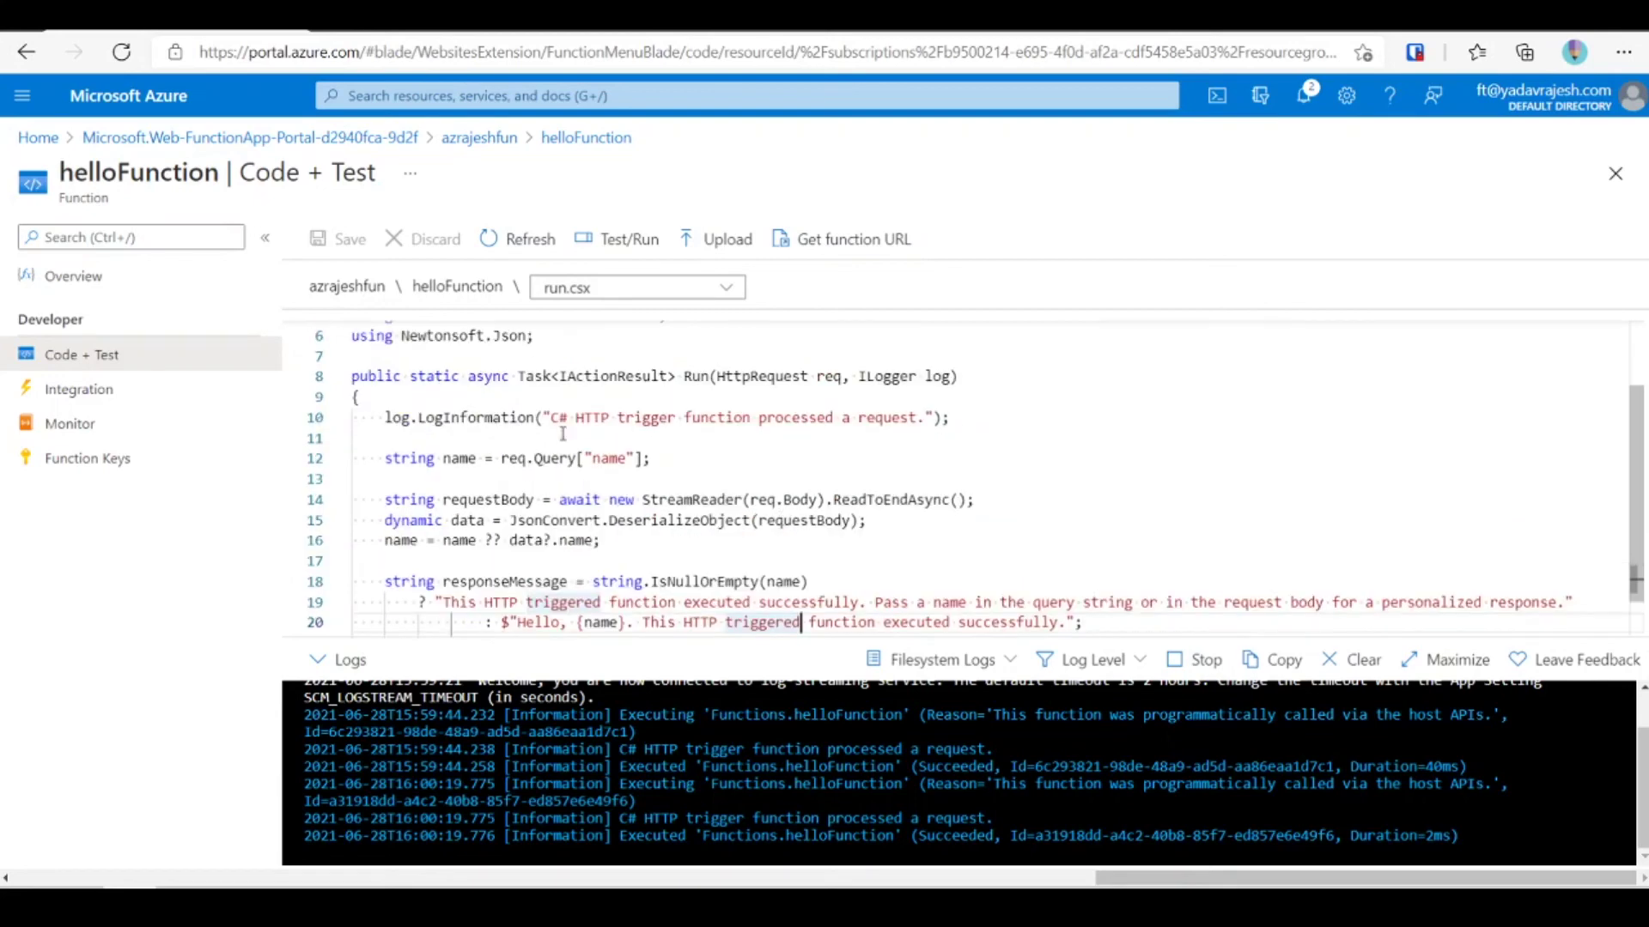
pyautogui.doubleClick(608, 457)
# Call the function URL in the browser with a first name as the "name" query parameter and review the greeting.
pyautogui.hotkey('alt', 'Tab')
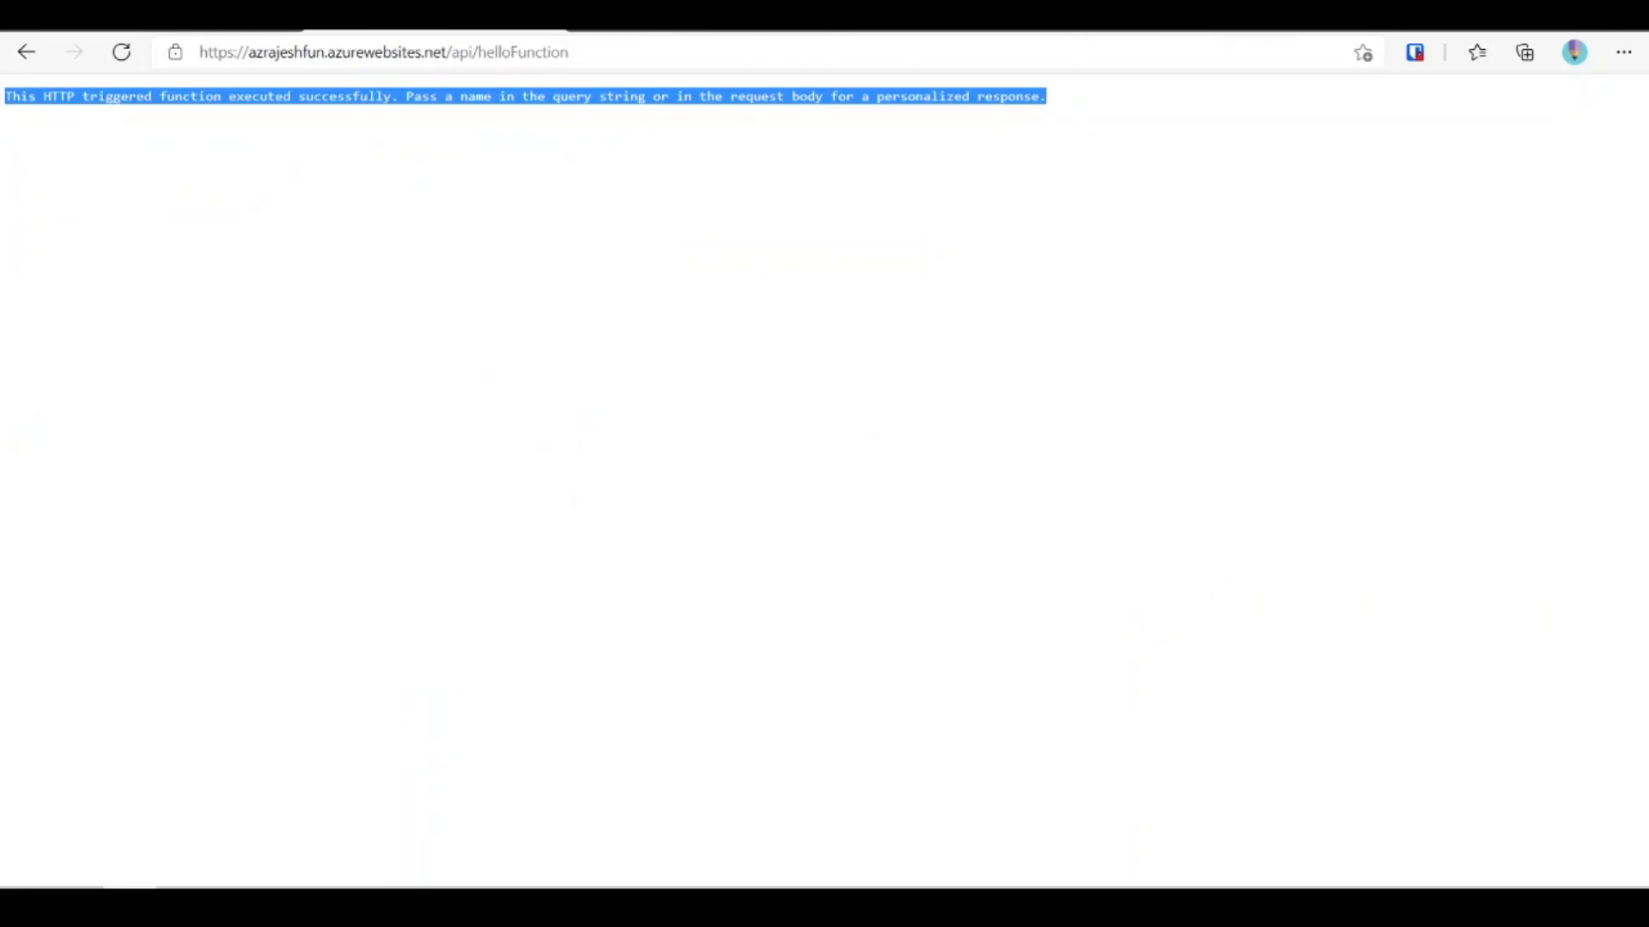
pyautogui.click(615, 57)
pyautogui.click(625, 56)
pyautogui.write('?')
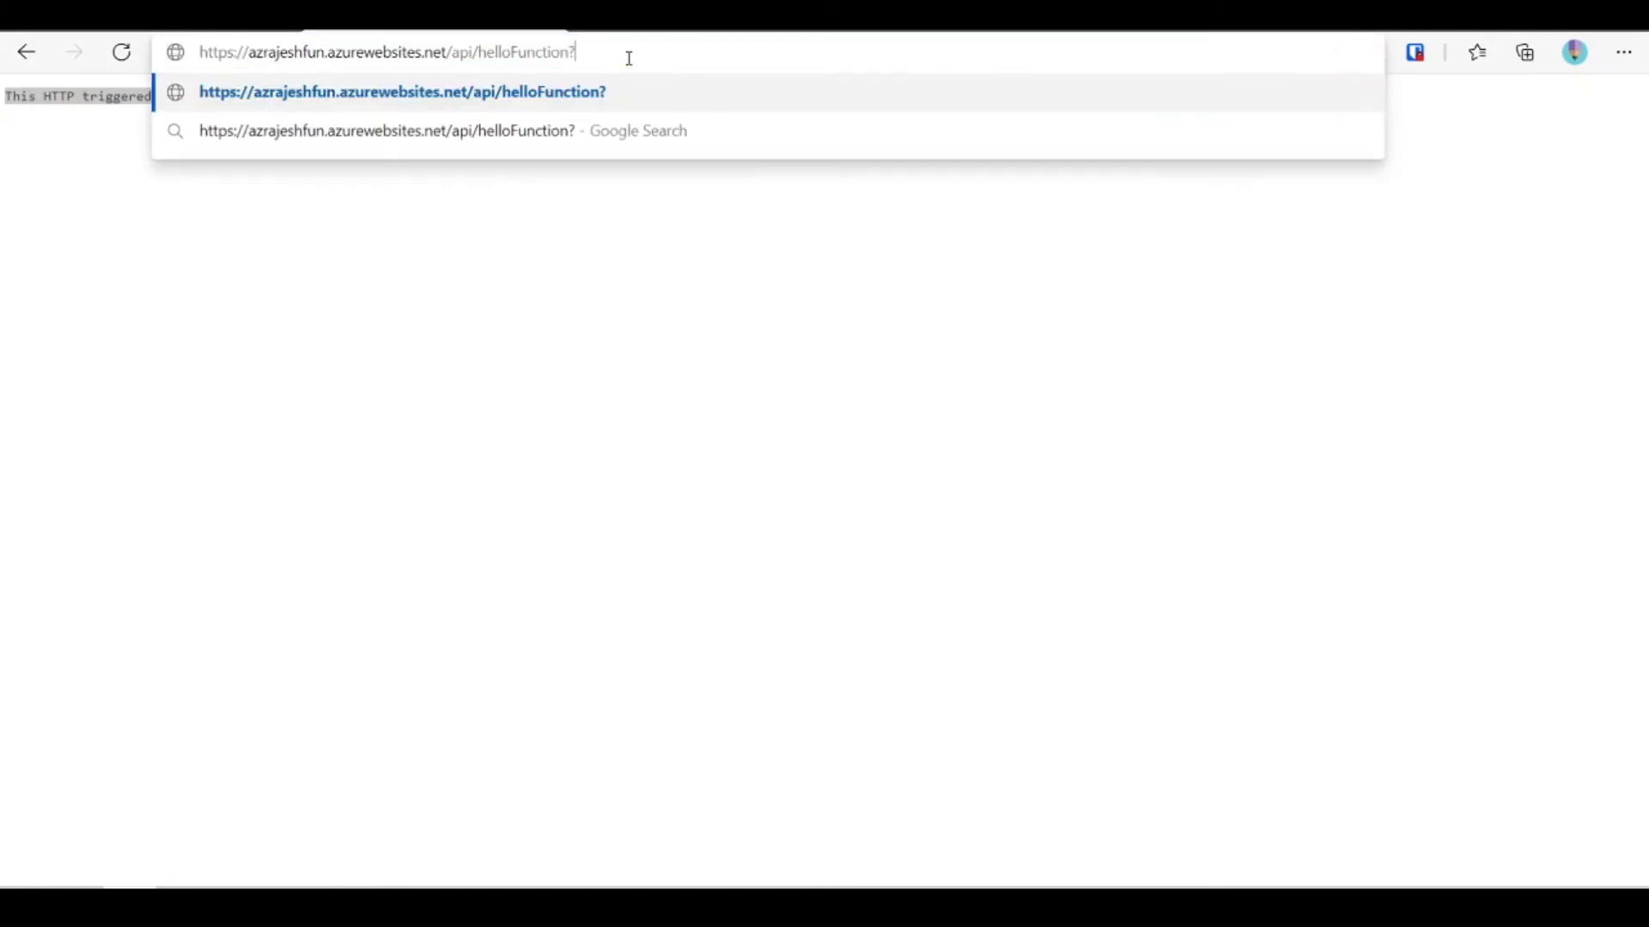
pyautogui.write('name=')
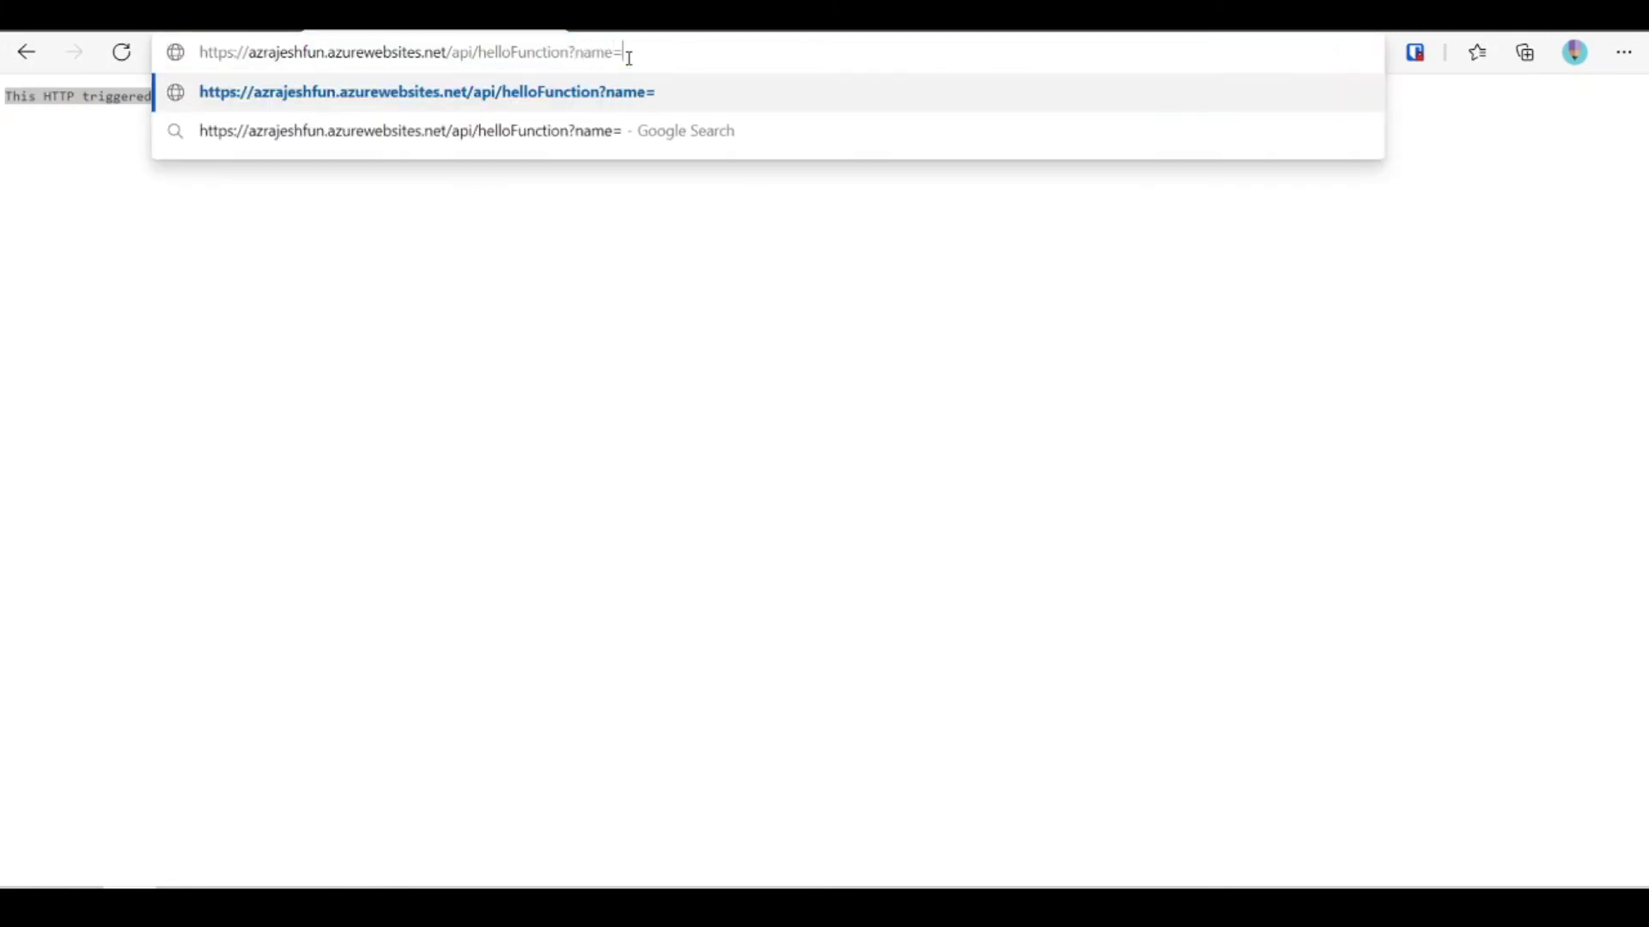
pyautogui.write('rajesh')
pyautogui.press('Return')
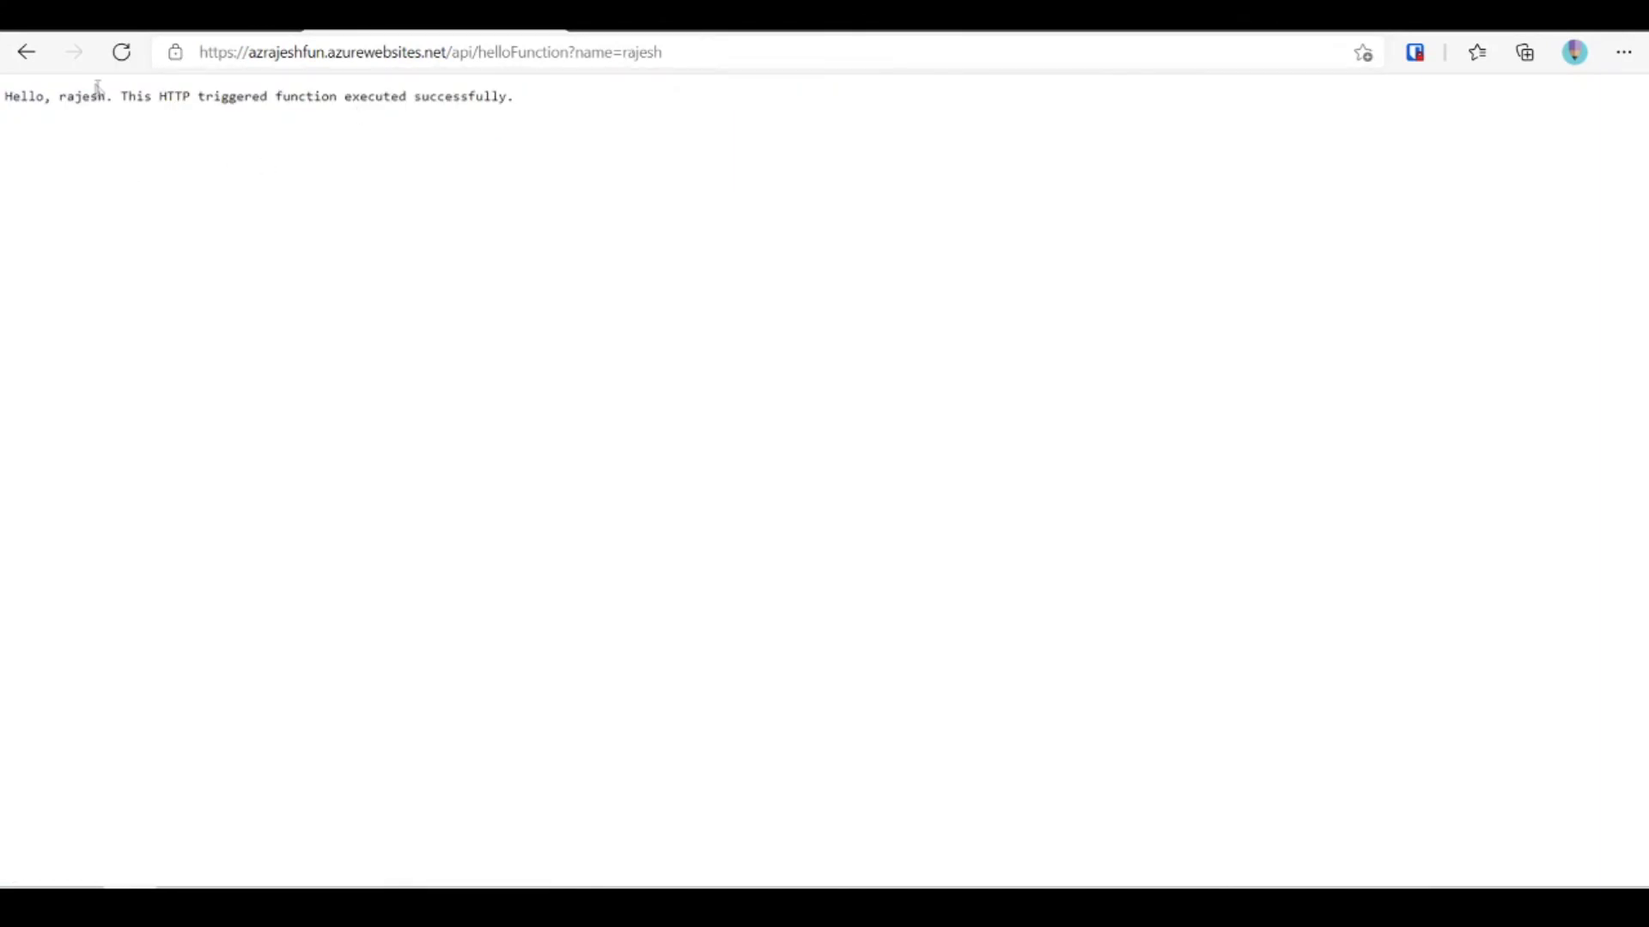
pyautogui.moveTo(106, 96); pyautogui.dragTo(3, 116)
pyautogui.moveTo(275, 96); pyautogui.dragTo(594, 173)
pyautogui.click(589, 169)
# Check helloFunction's code and streaming logs in the portal, and send the same browser request with the name parameter again.
pyautogui.hotkey('ctrl', 'Tab')
pyautogui.scroll(-1, 1014, 547)
pyautogui.click(786, 57)
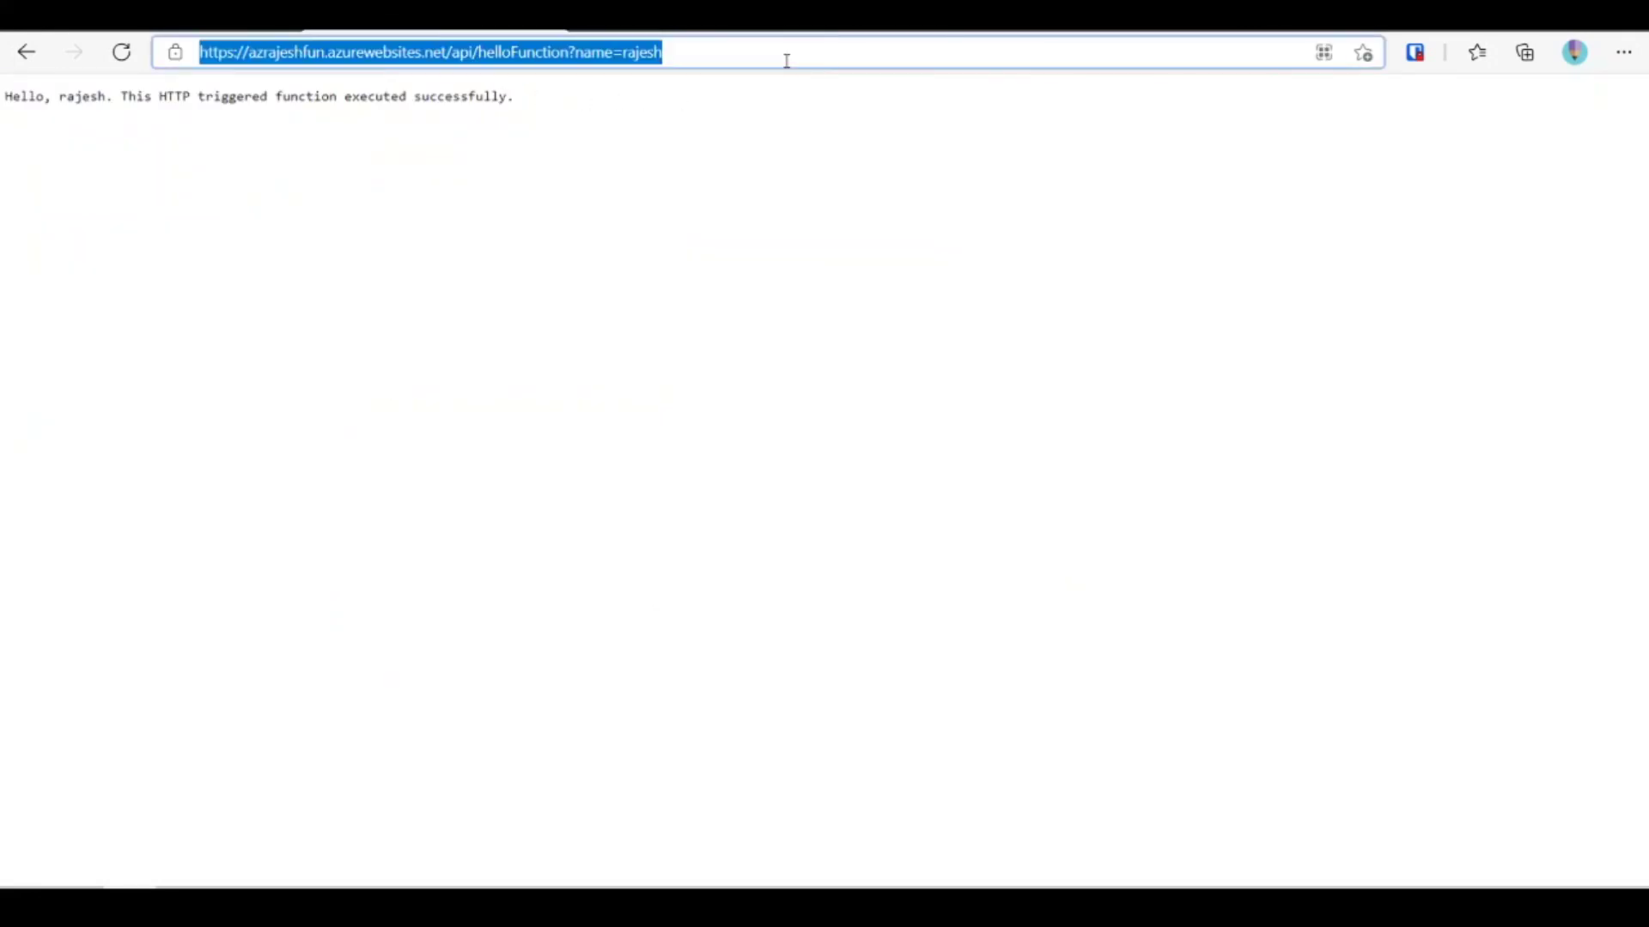
pyautogui.press('Return')
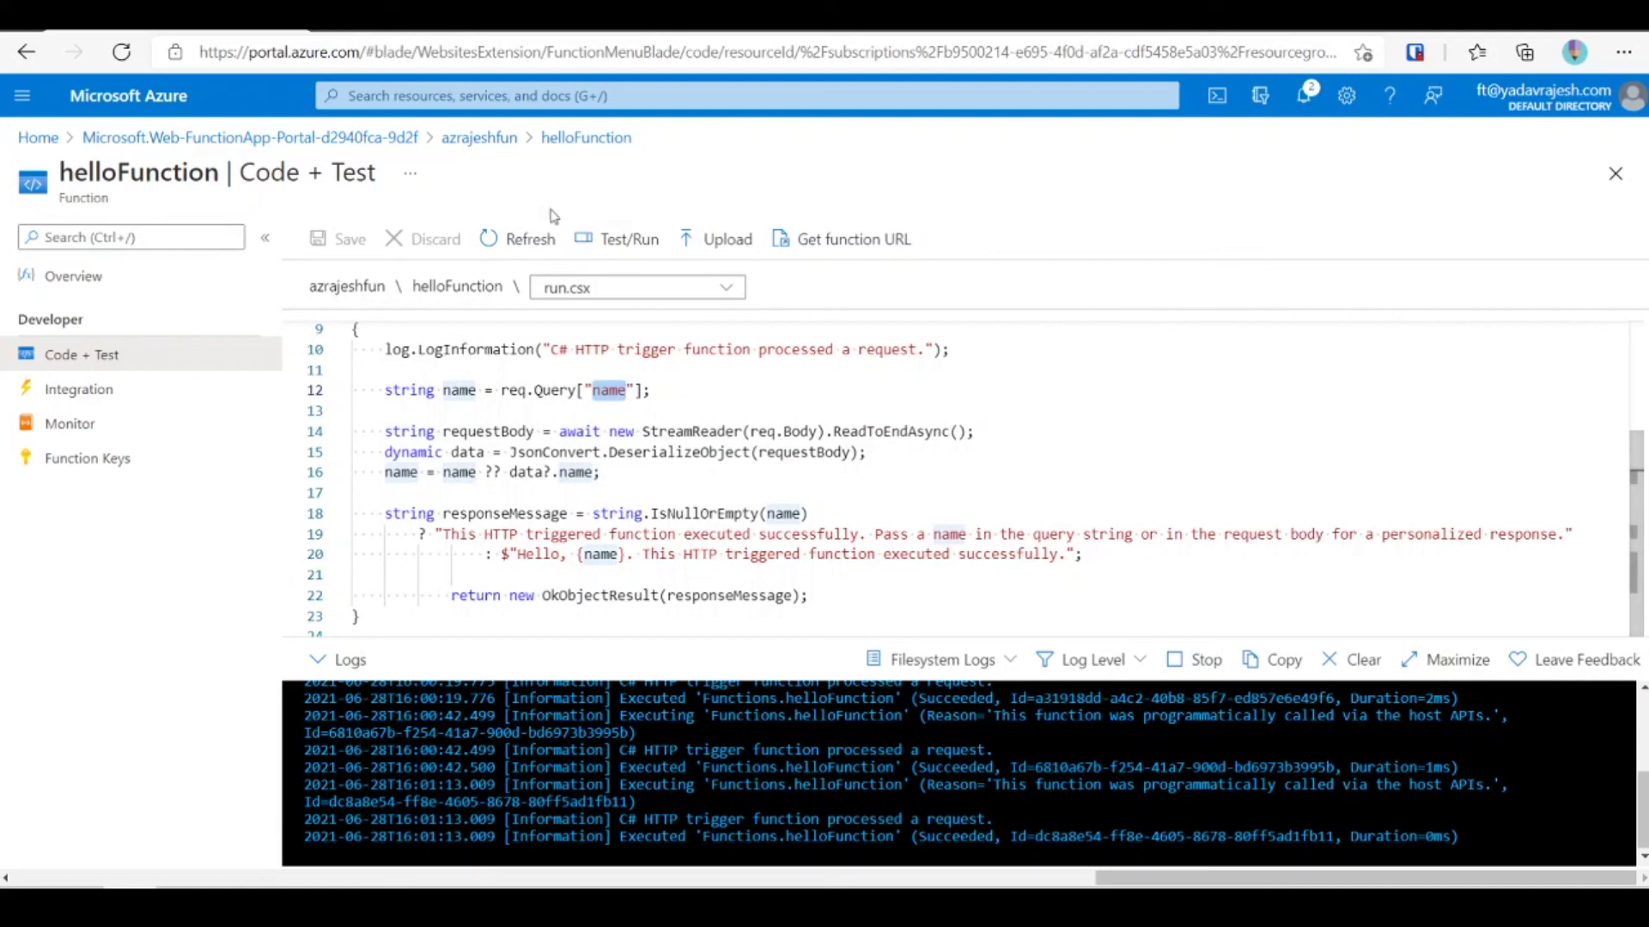
# Examine the function app's memory and execution count metrics on its overview page, and return to the portal home.
pyautogui.click(323, 140)
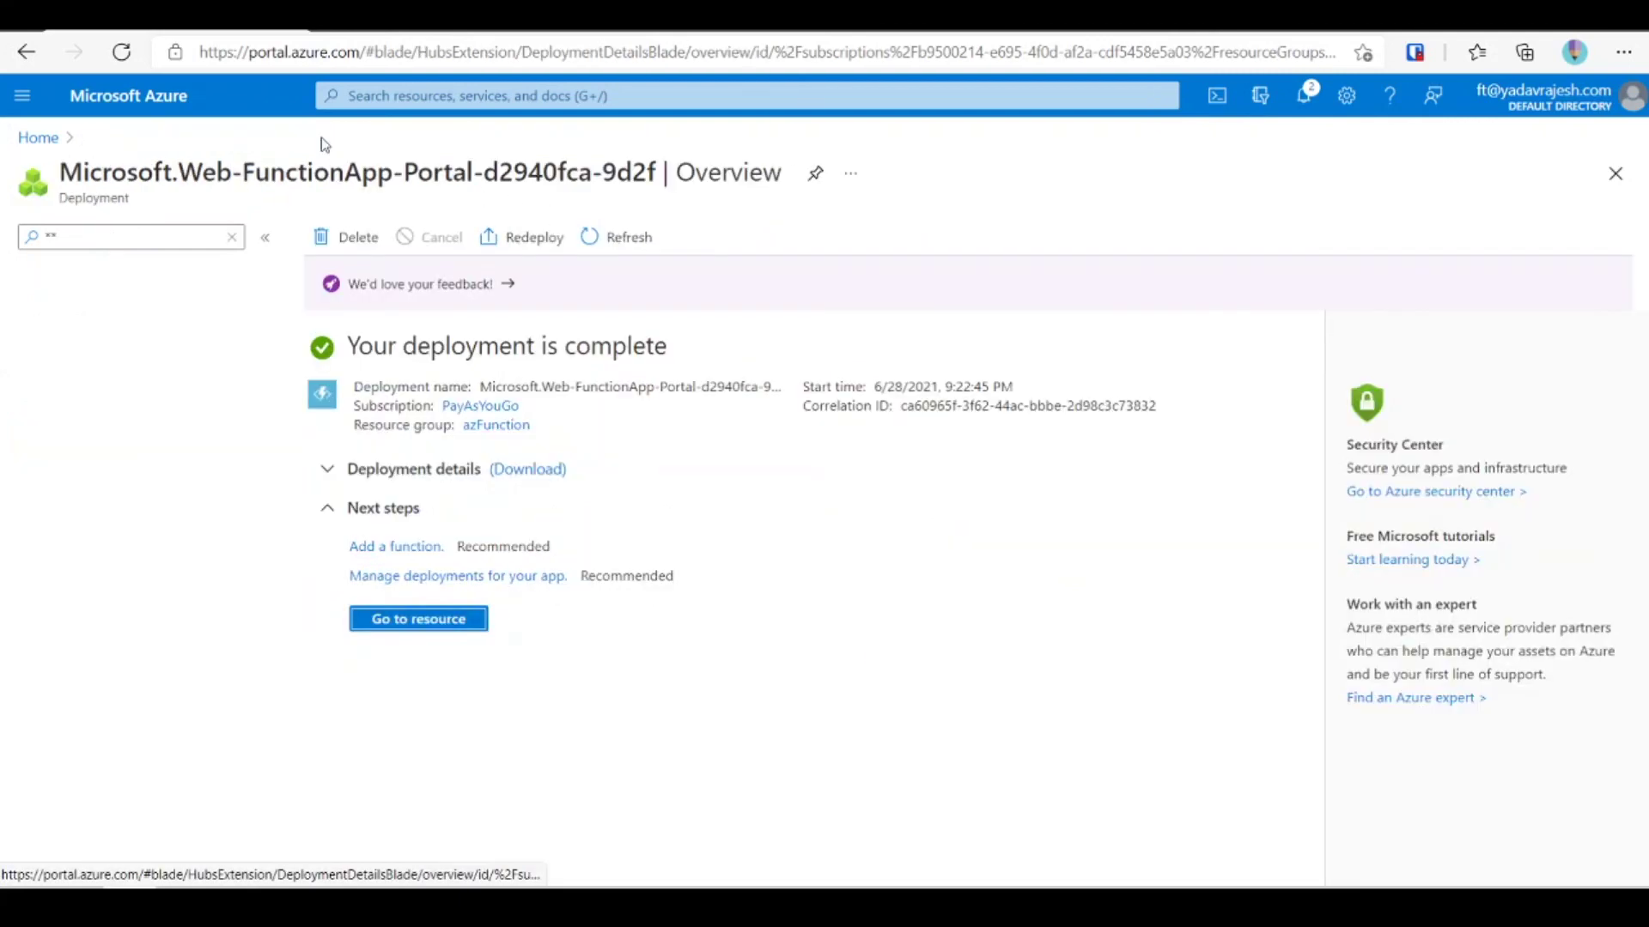
pyautogui.click(458, 619)
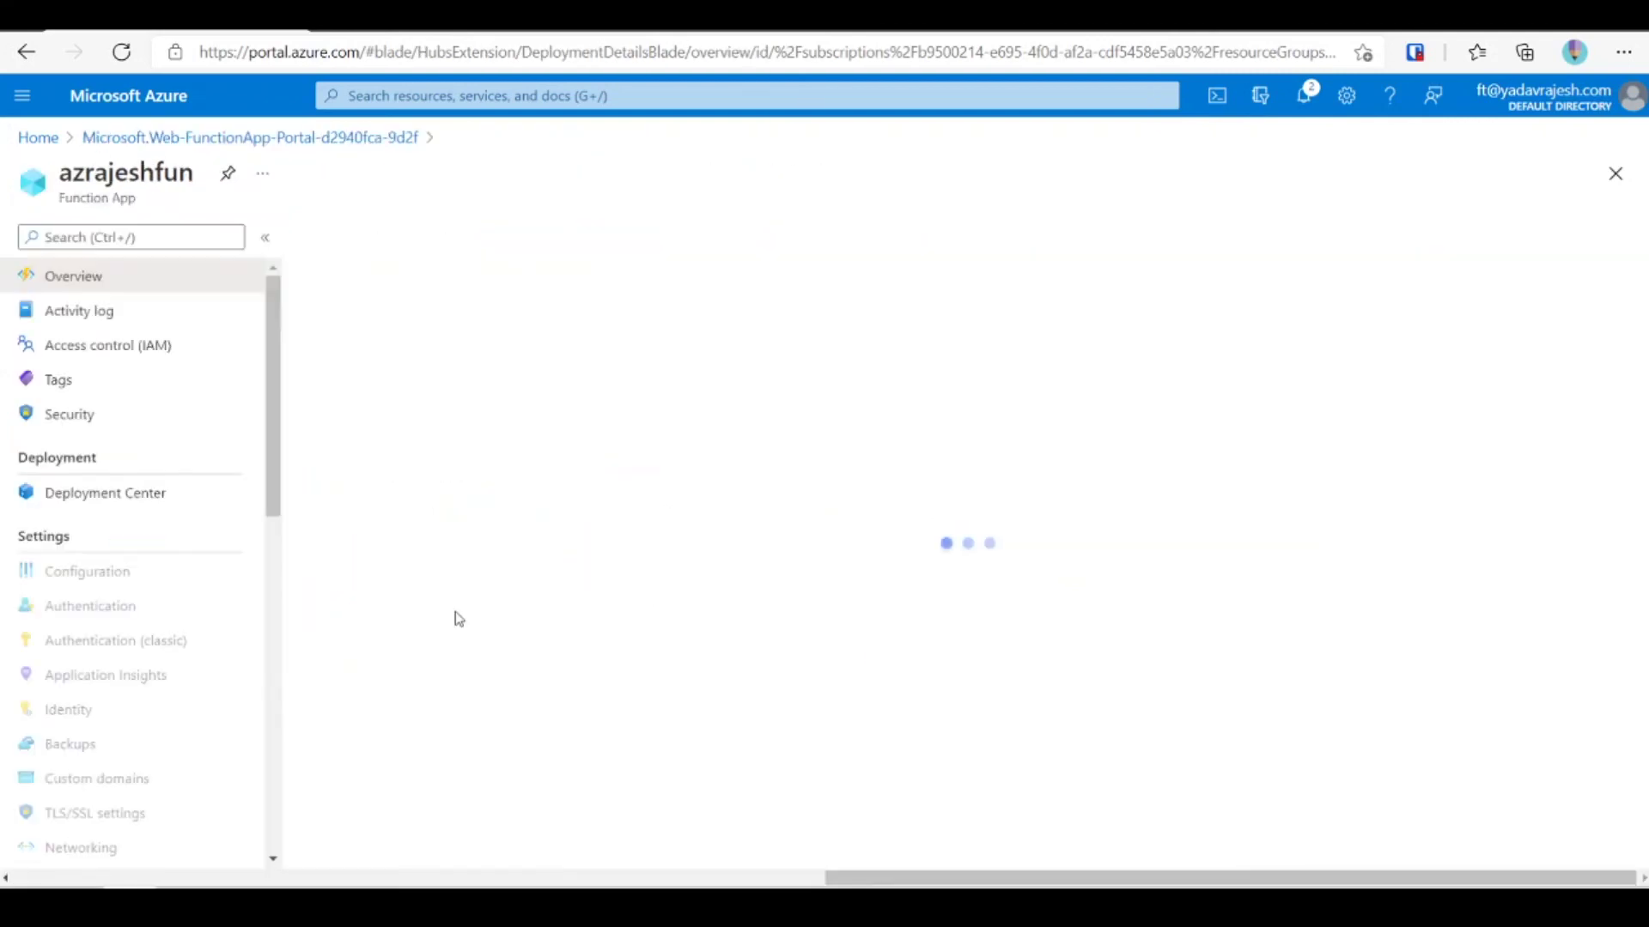
pyautogui.scroll(-3, 460, 619)
pyautogui.scroll(2, 593, 669)
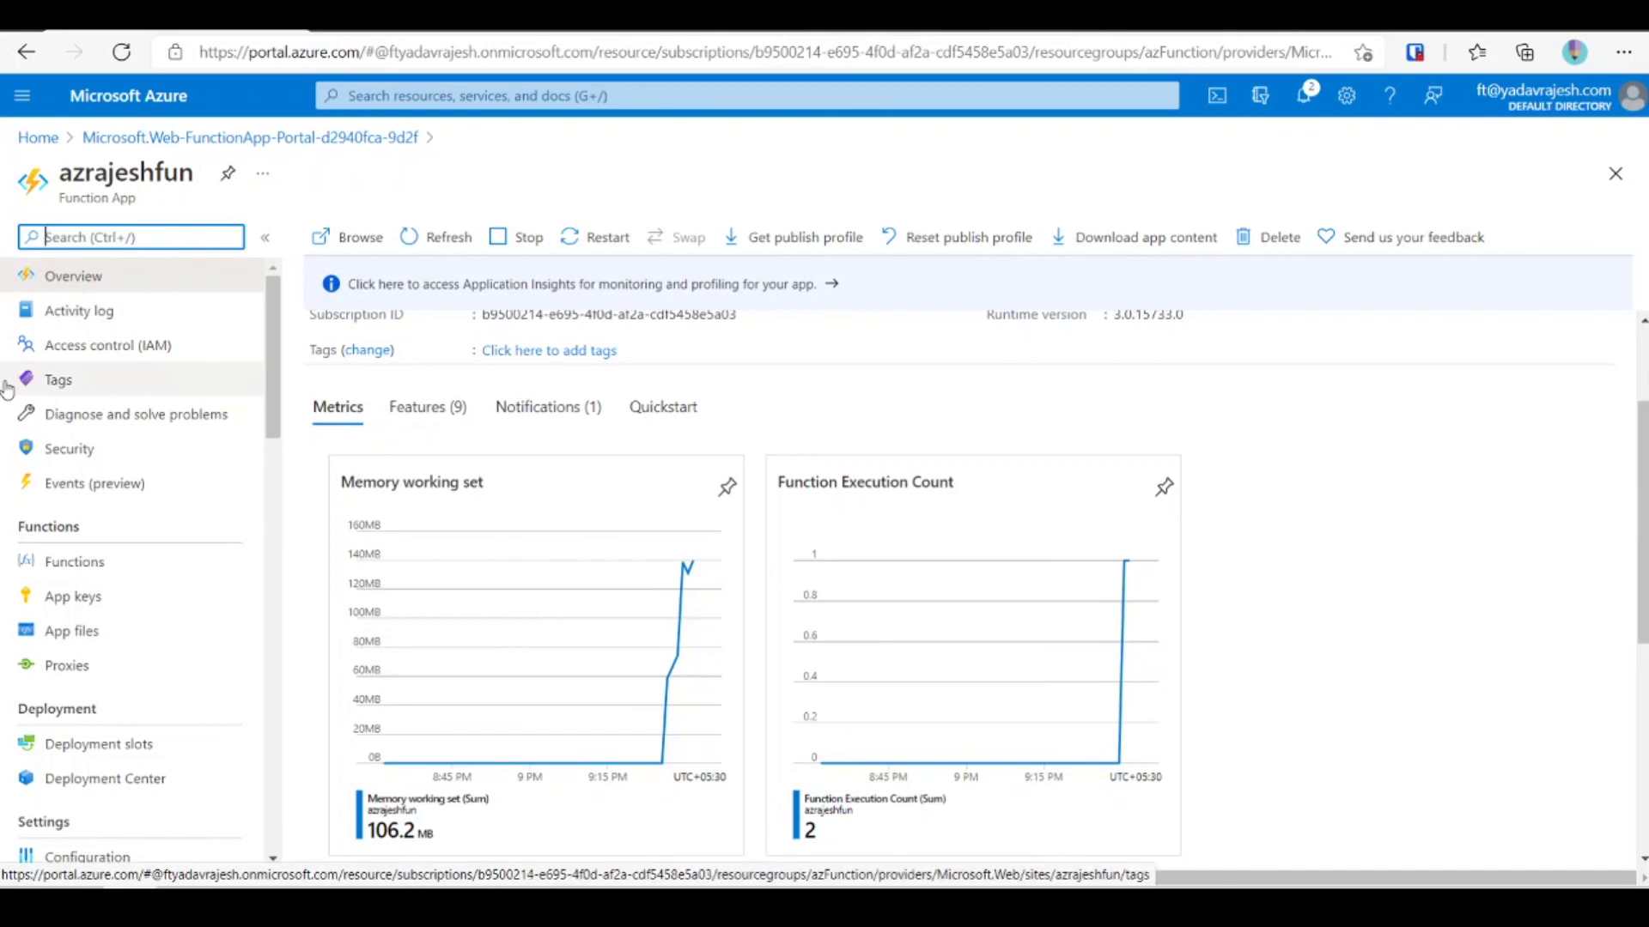
pyautogui.click(38, 137)
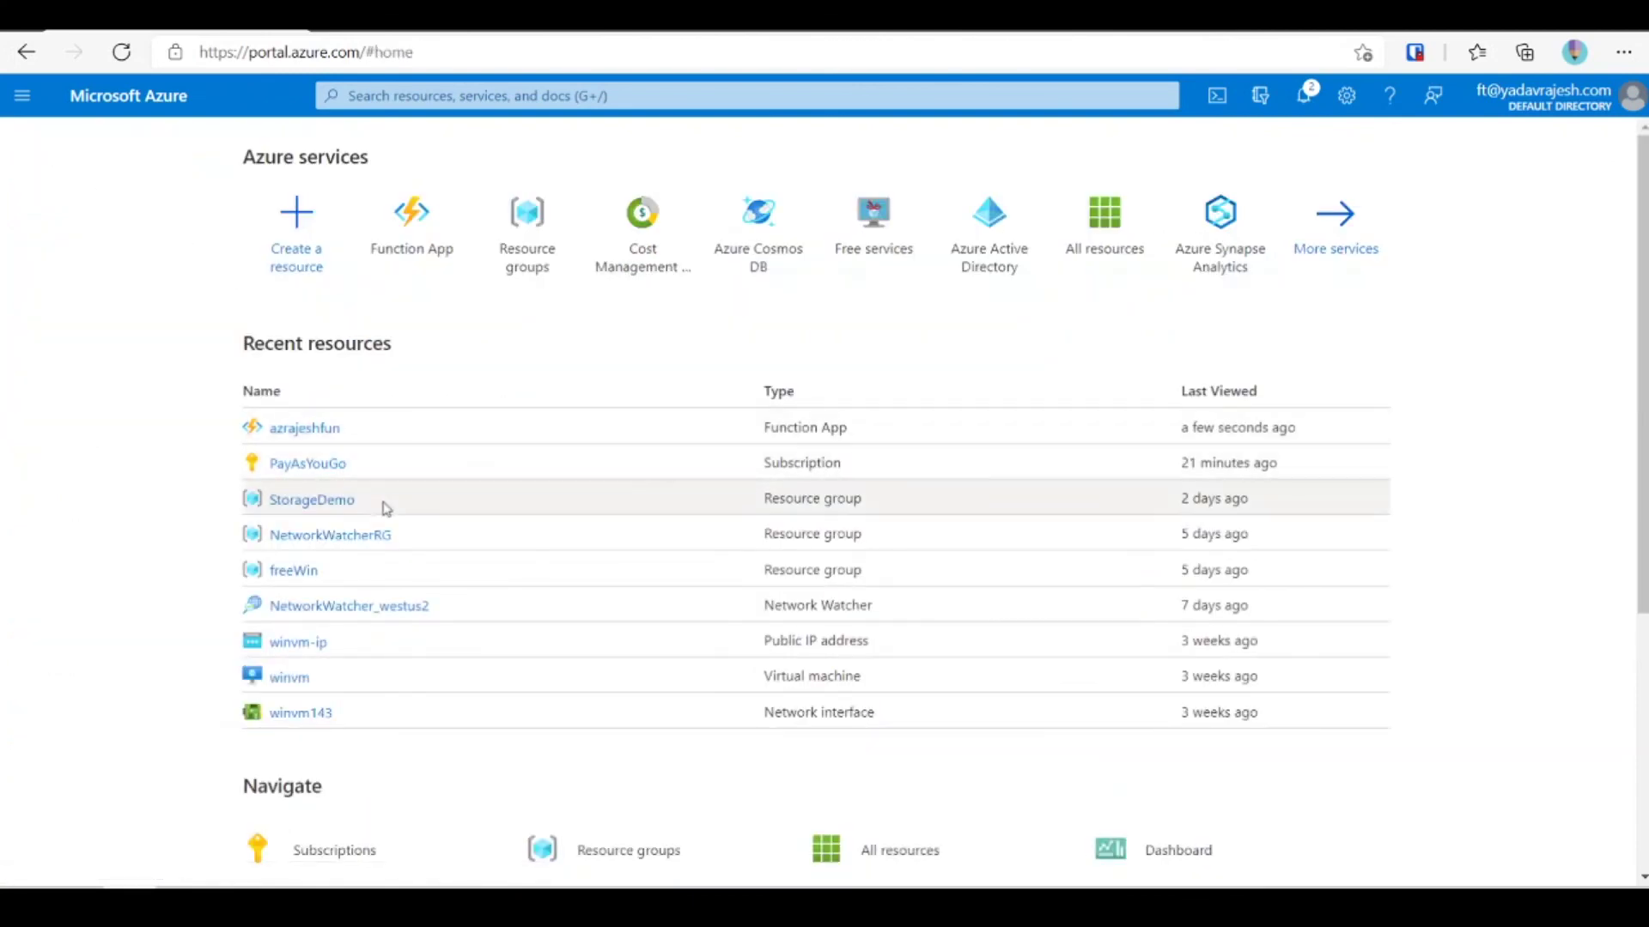